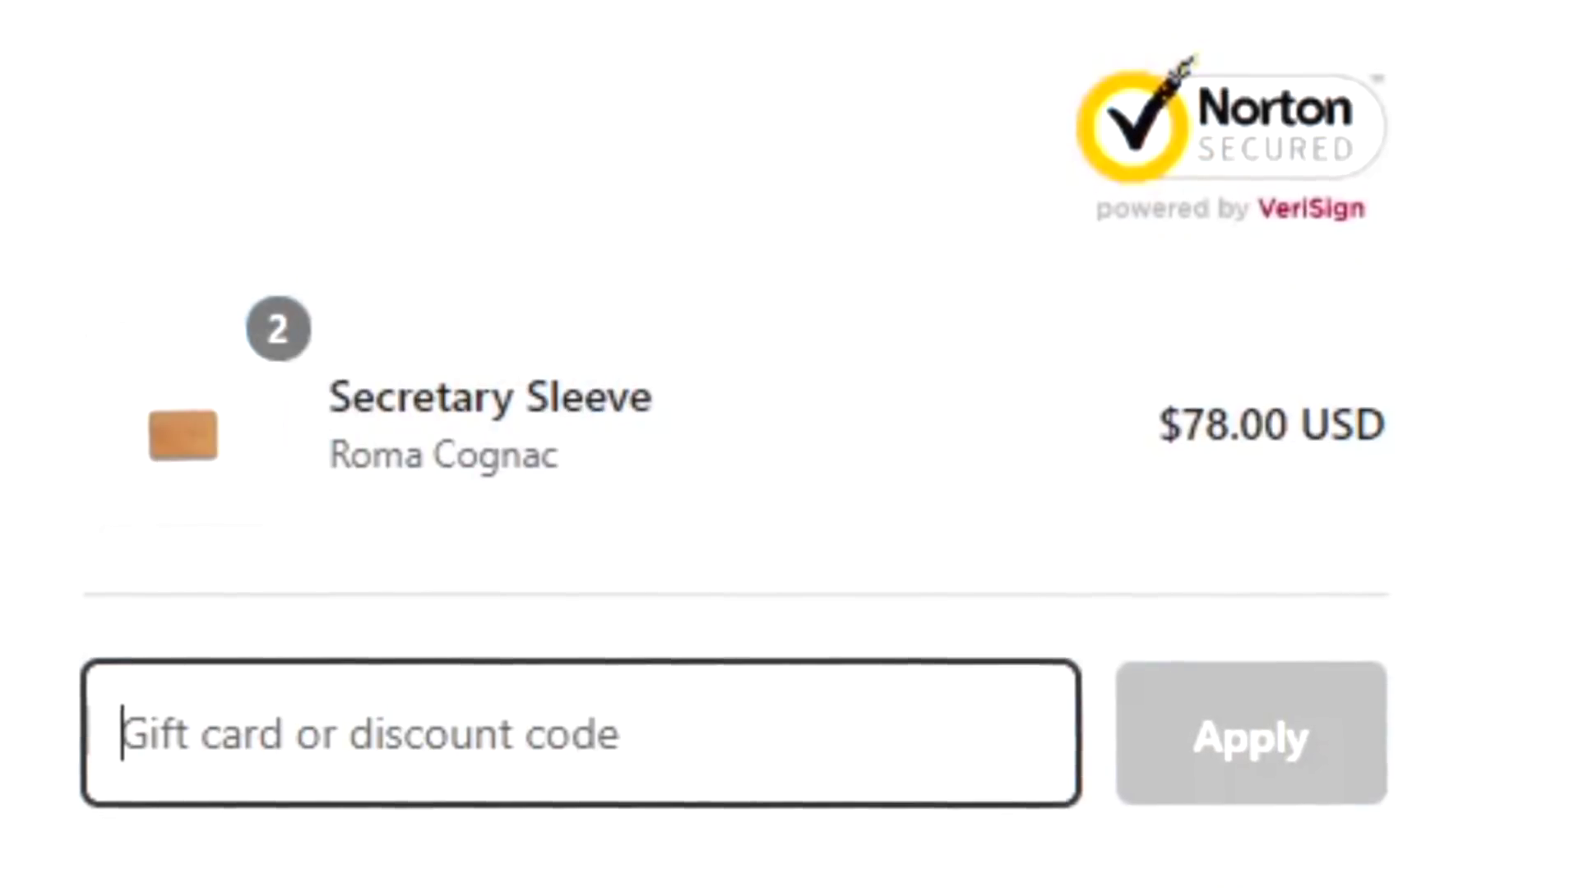
Step: Enter the discount code in the Gift card or discount code field at checkout
text(grif)
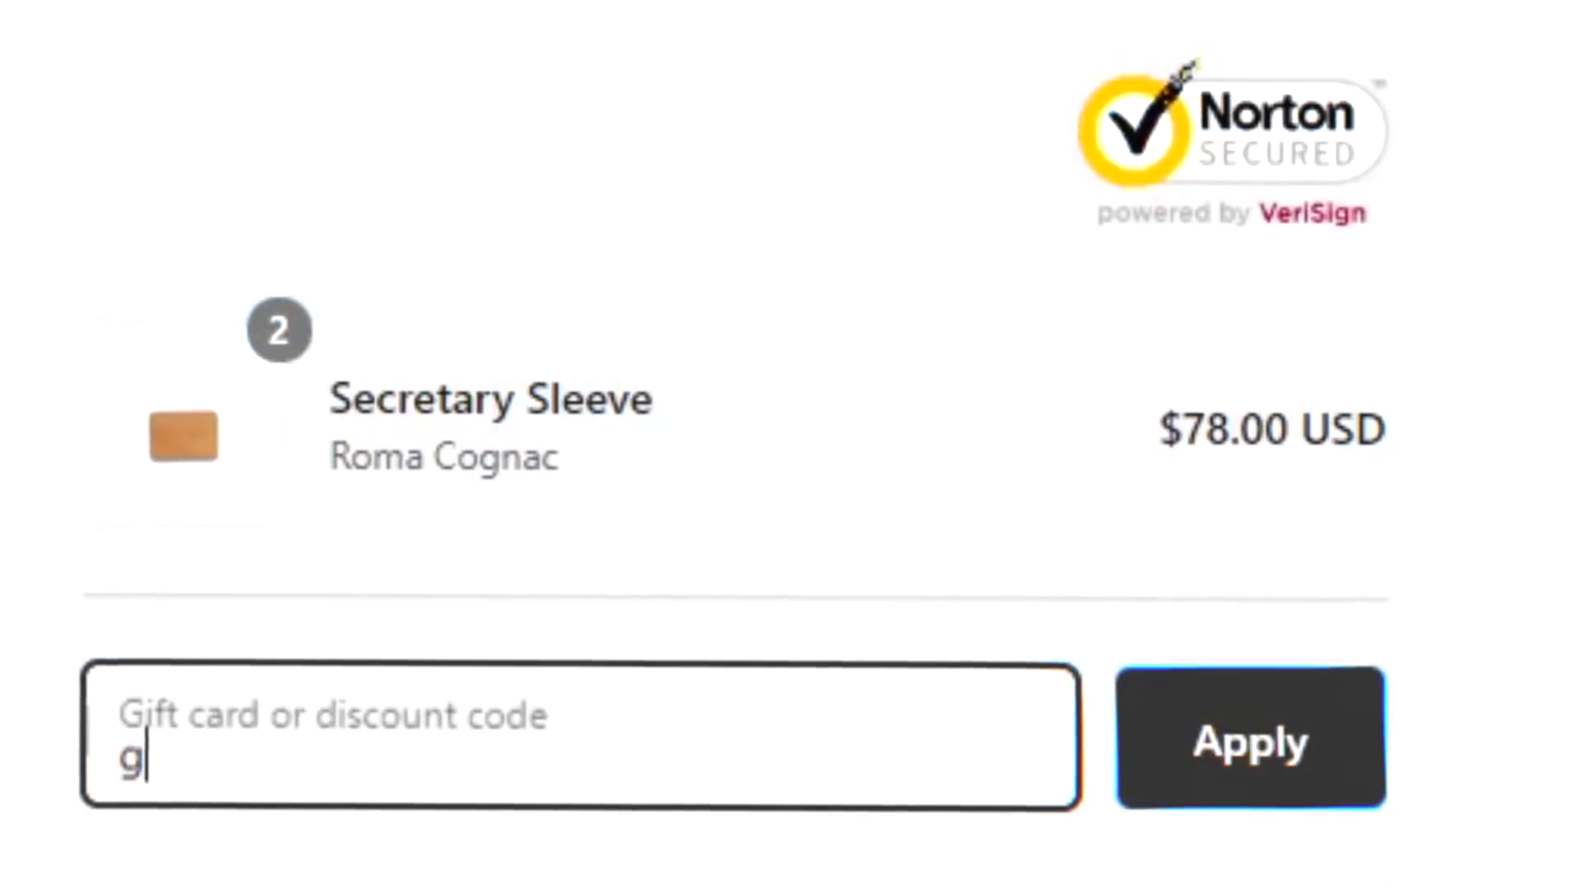
text(fin15)
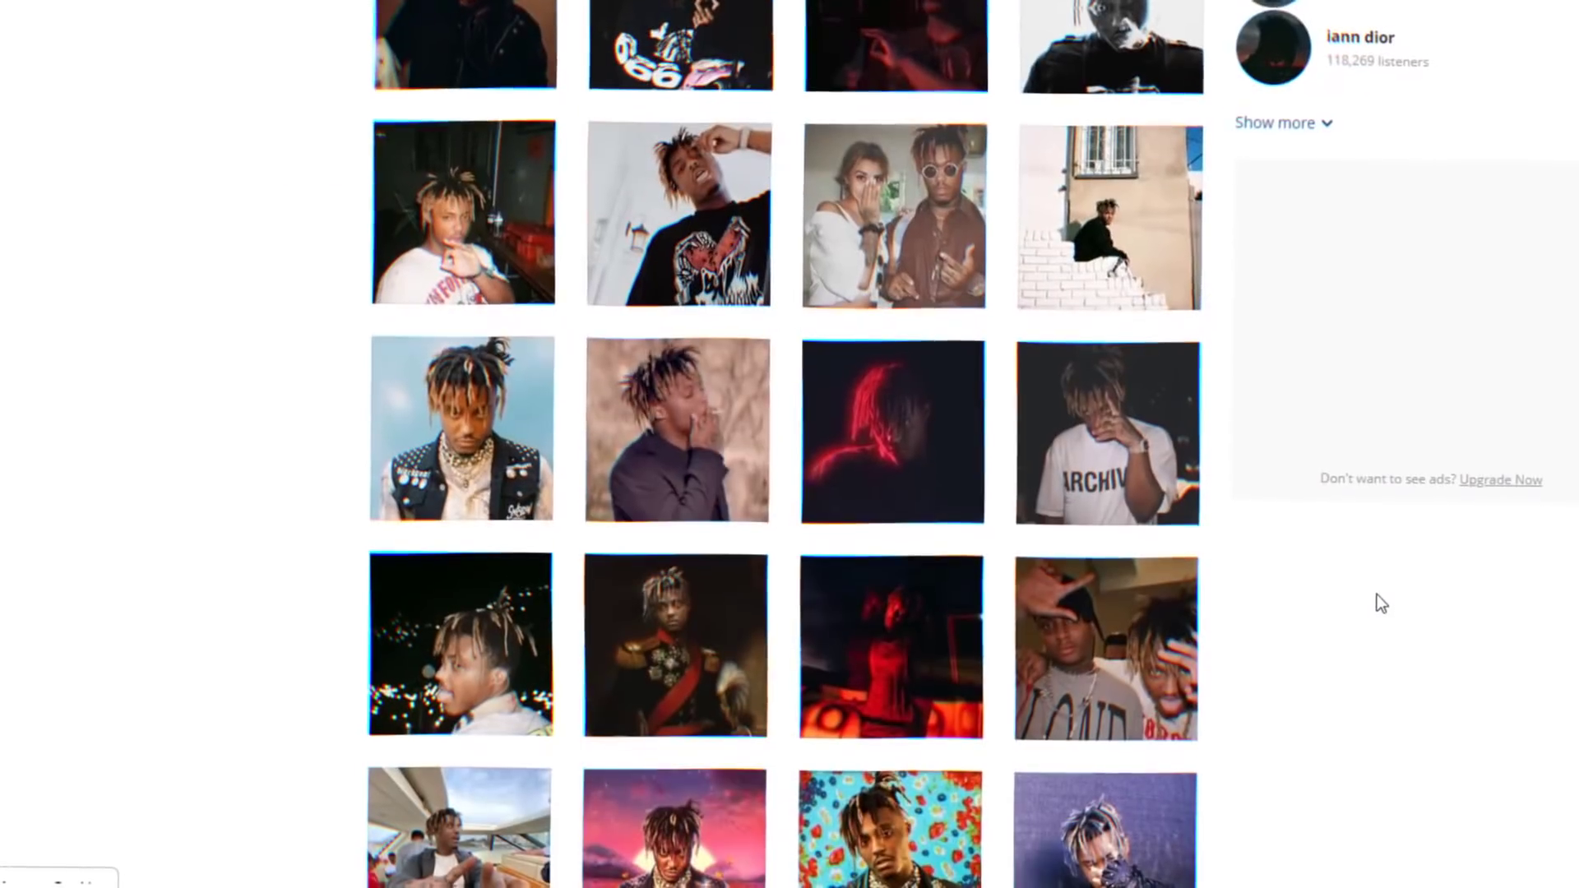
Step: Scroll down through the grid of Juice WRLD photos on Last.fm
scroll(1379, 583, down, 5)
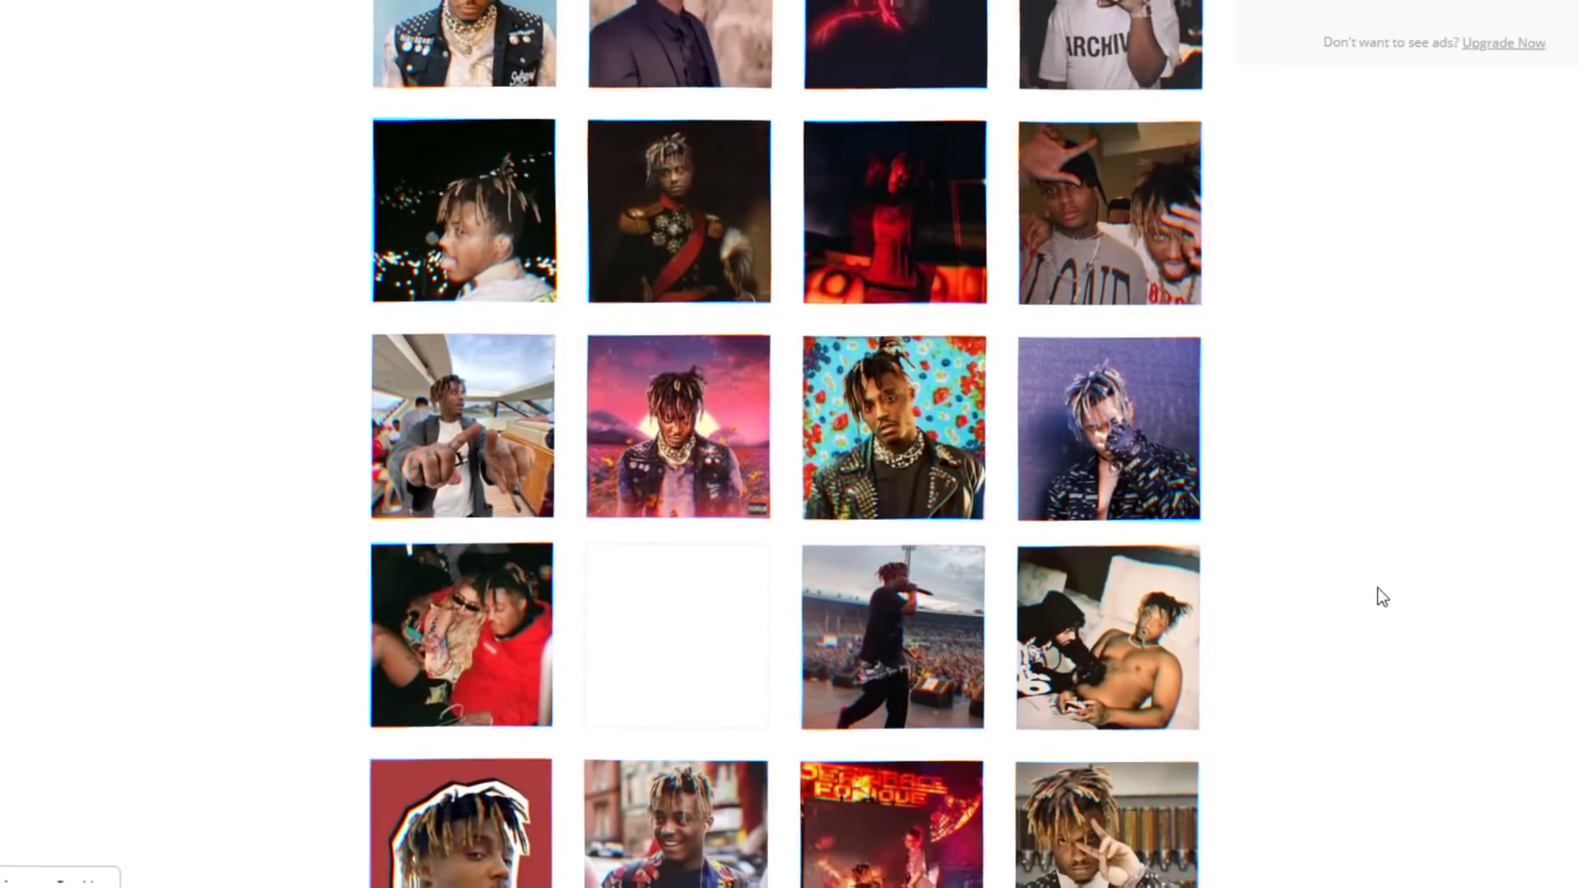
scroll(1363, 590, down, 1)
scroll(1357, 594, down, 3)
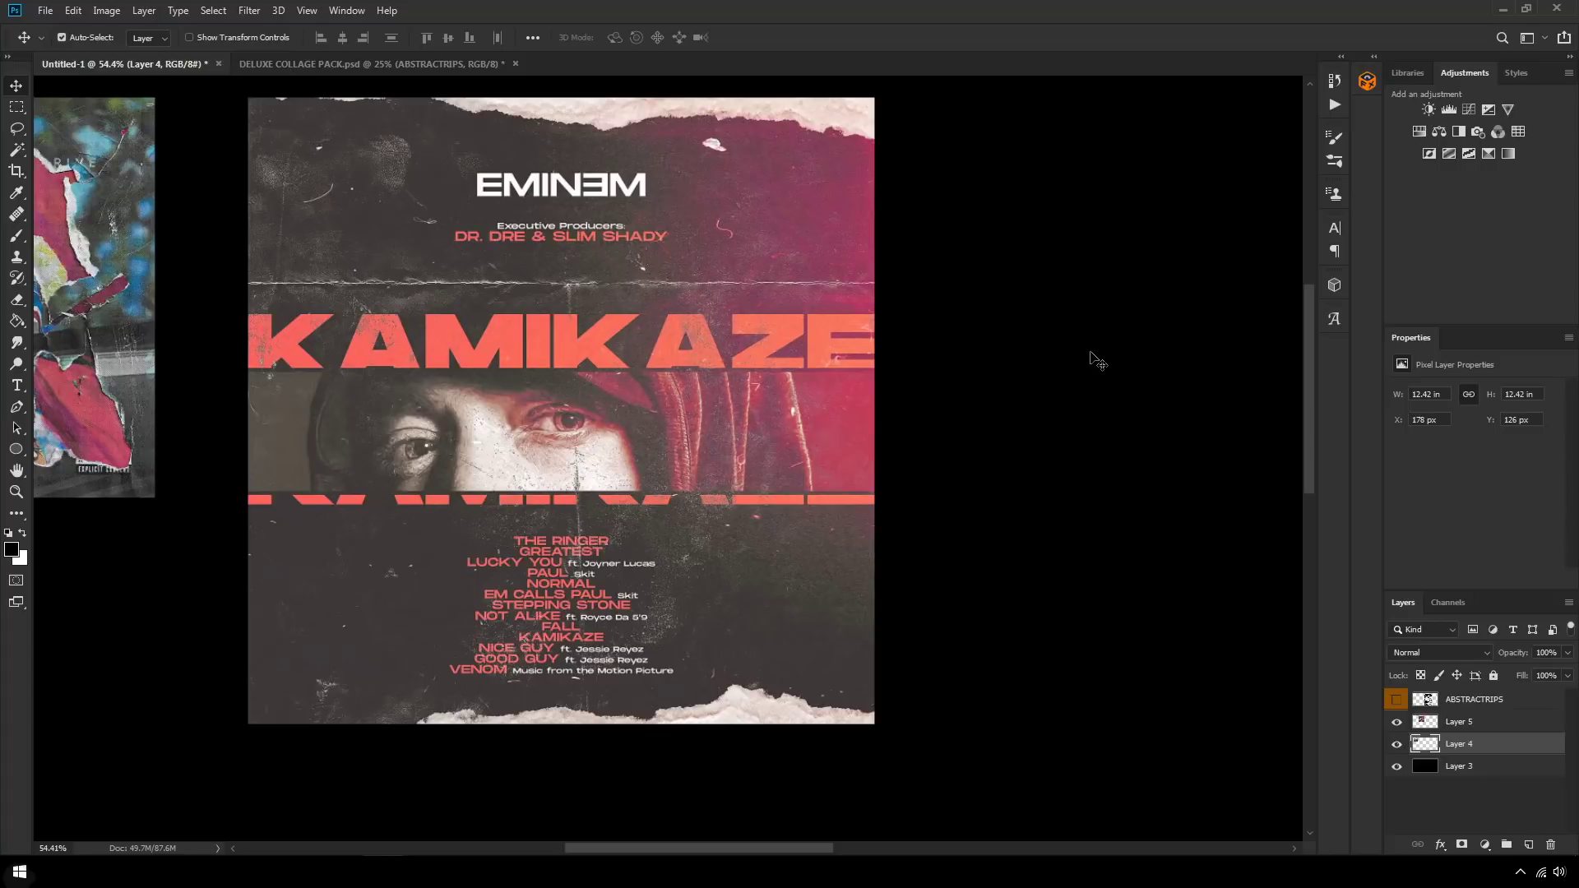
Step: Show the ABSTRACTRIPS layer and drag it over the Kamikaze cover to X 1232 px, Y 0 px
scroll(493, 592, down, 3)
scroll(493, 576, up, 1)
scroll(496, 536, up, 2)
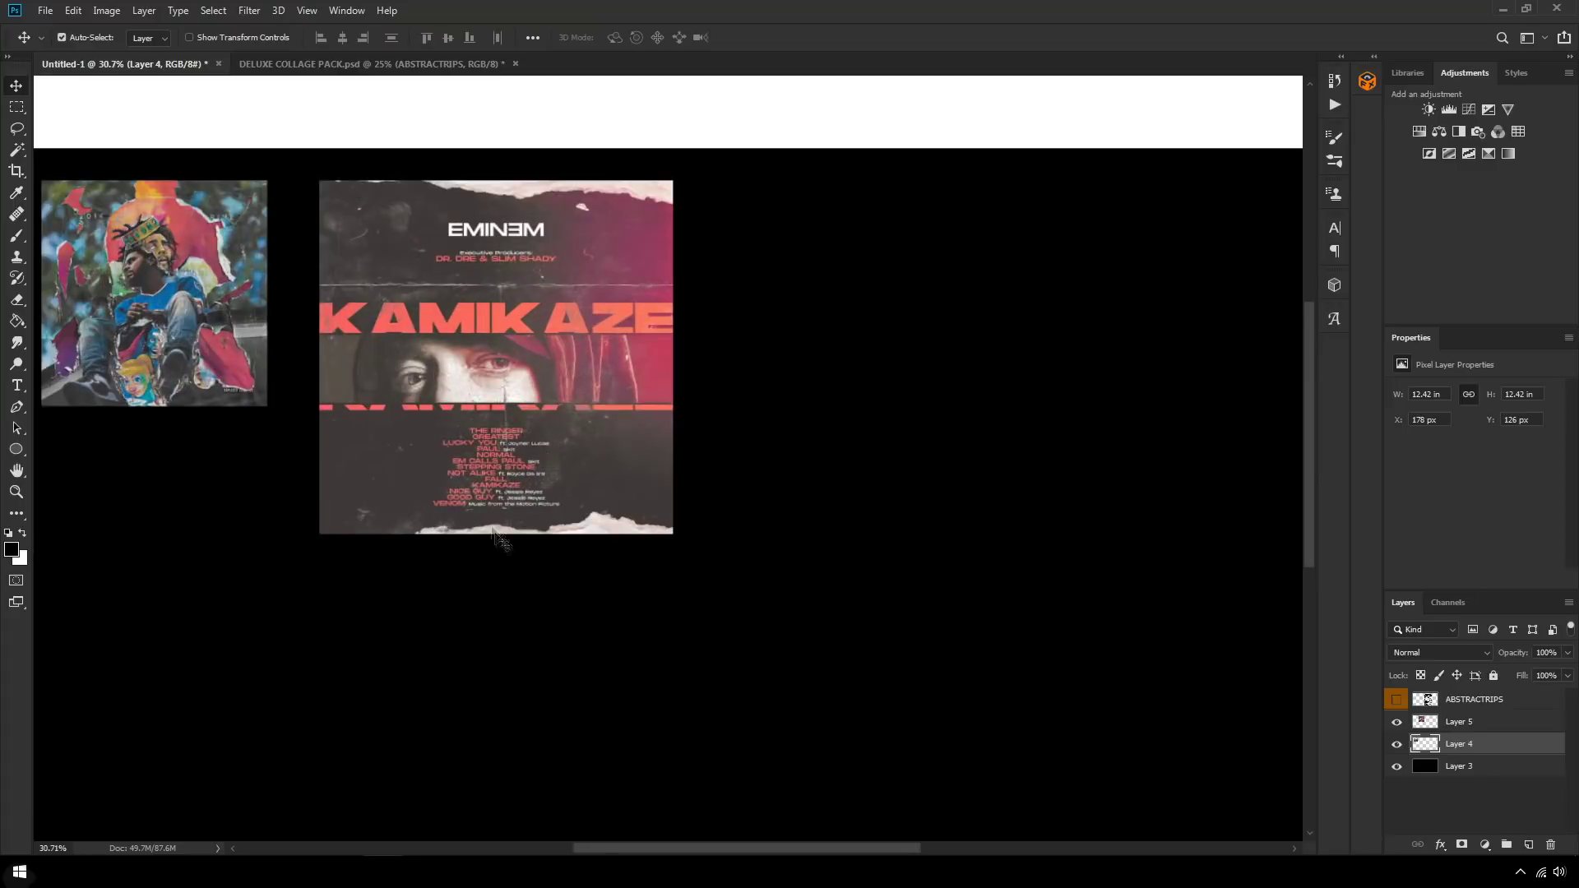
click(1396, 700)
scroll(473, 467, down, 2)
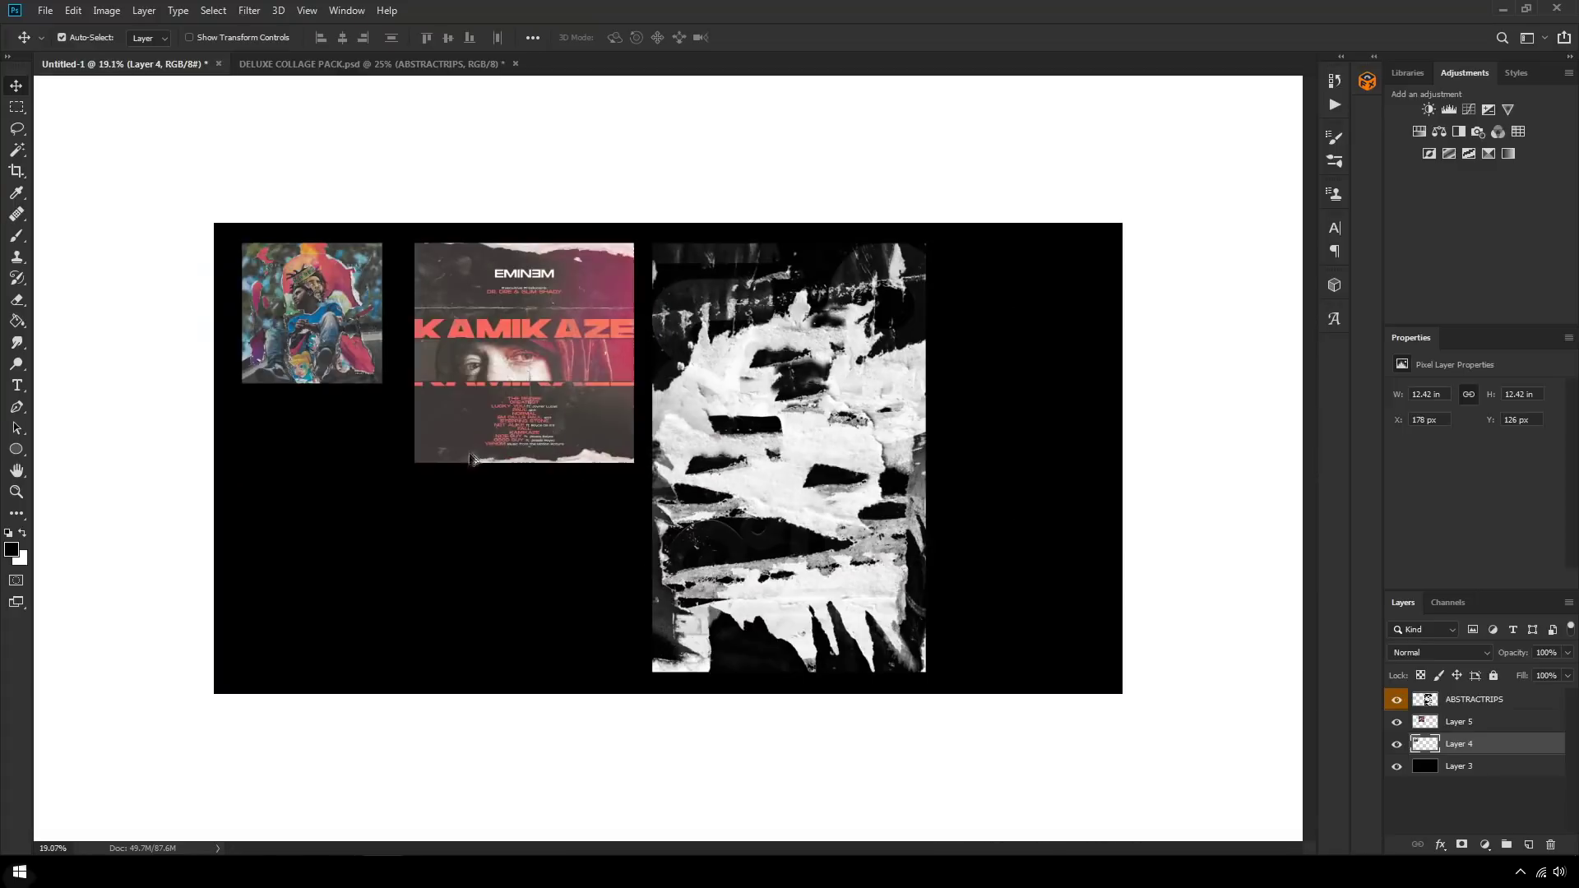
scroll(473, 467, up, 1)
click(779, 504)
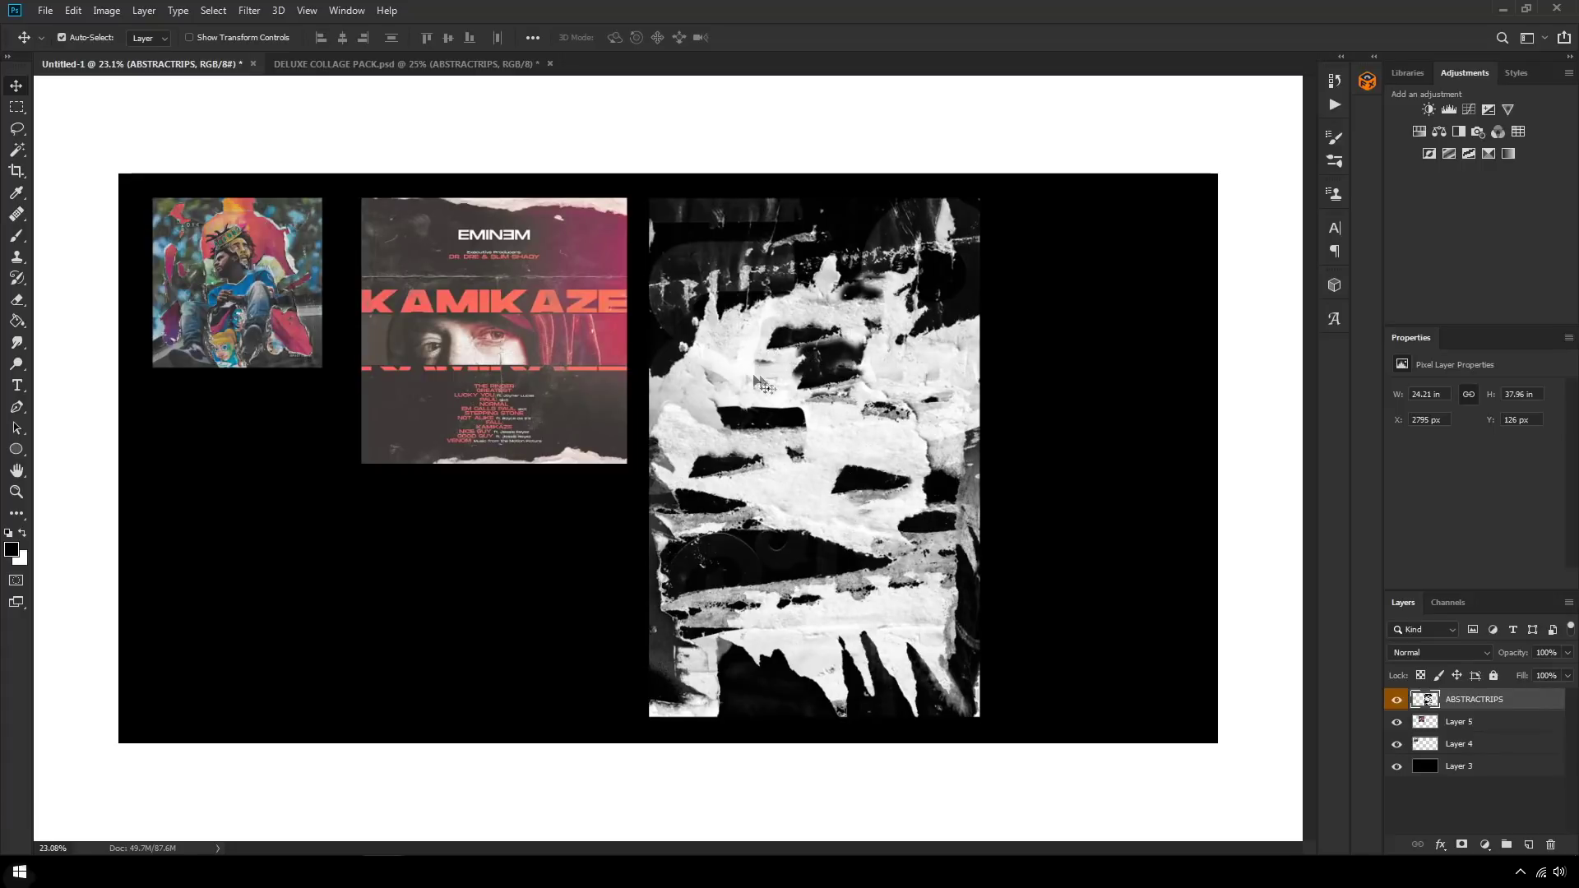
mouse_move(810, 394)
mouse_down()
mouse_move(690, 407)
mouse_move(828, 387)
mouse_up()
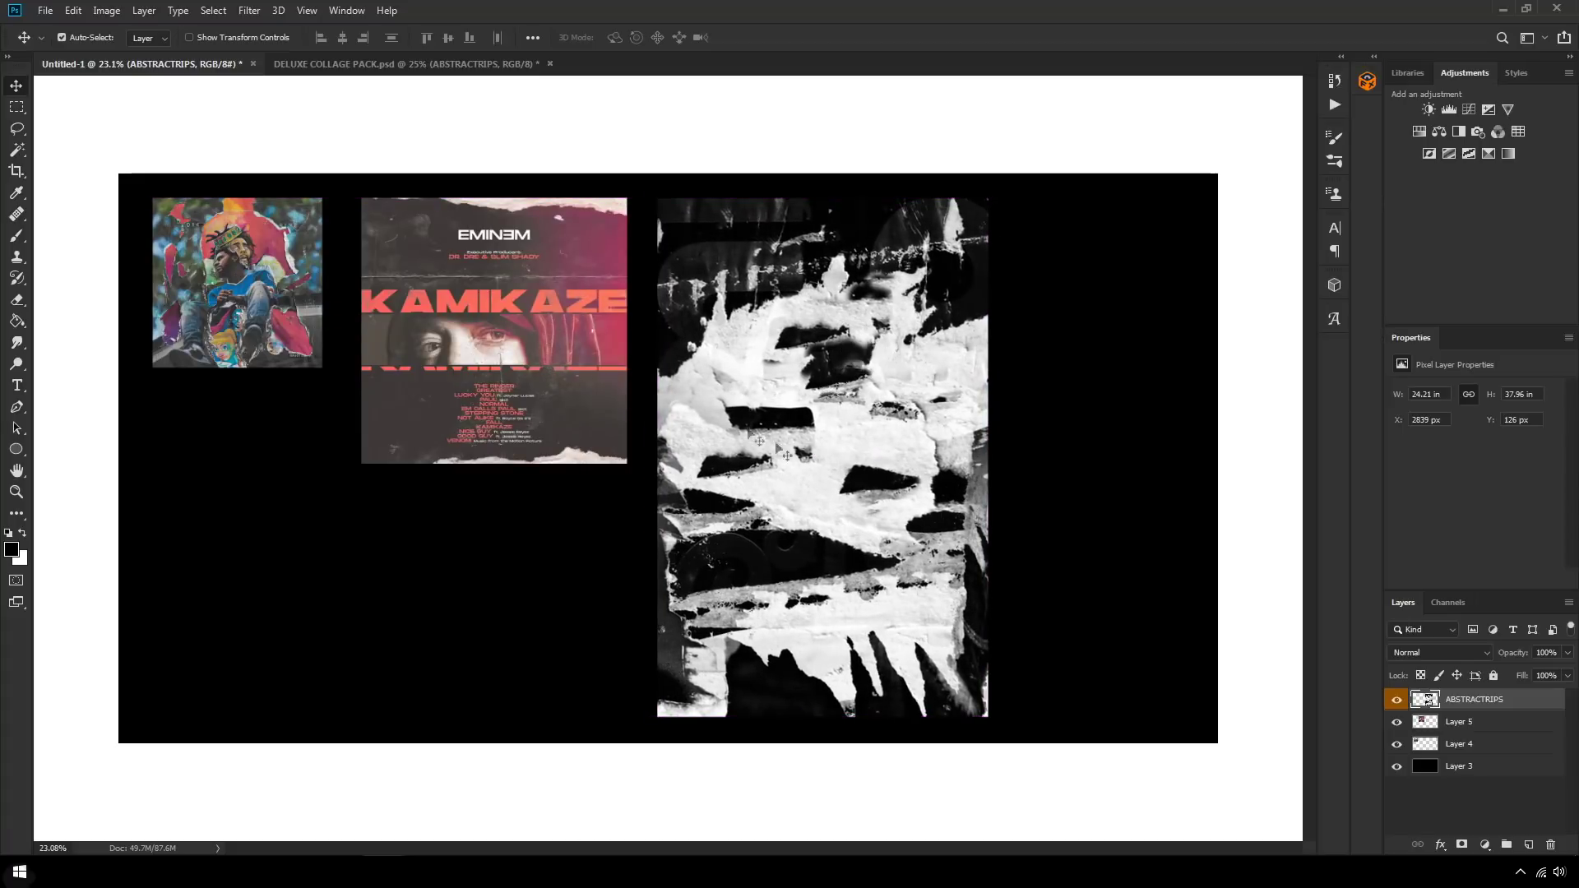
drag(818, 477, 505, 447)
key(ctrl)
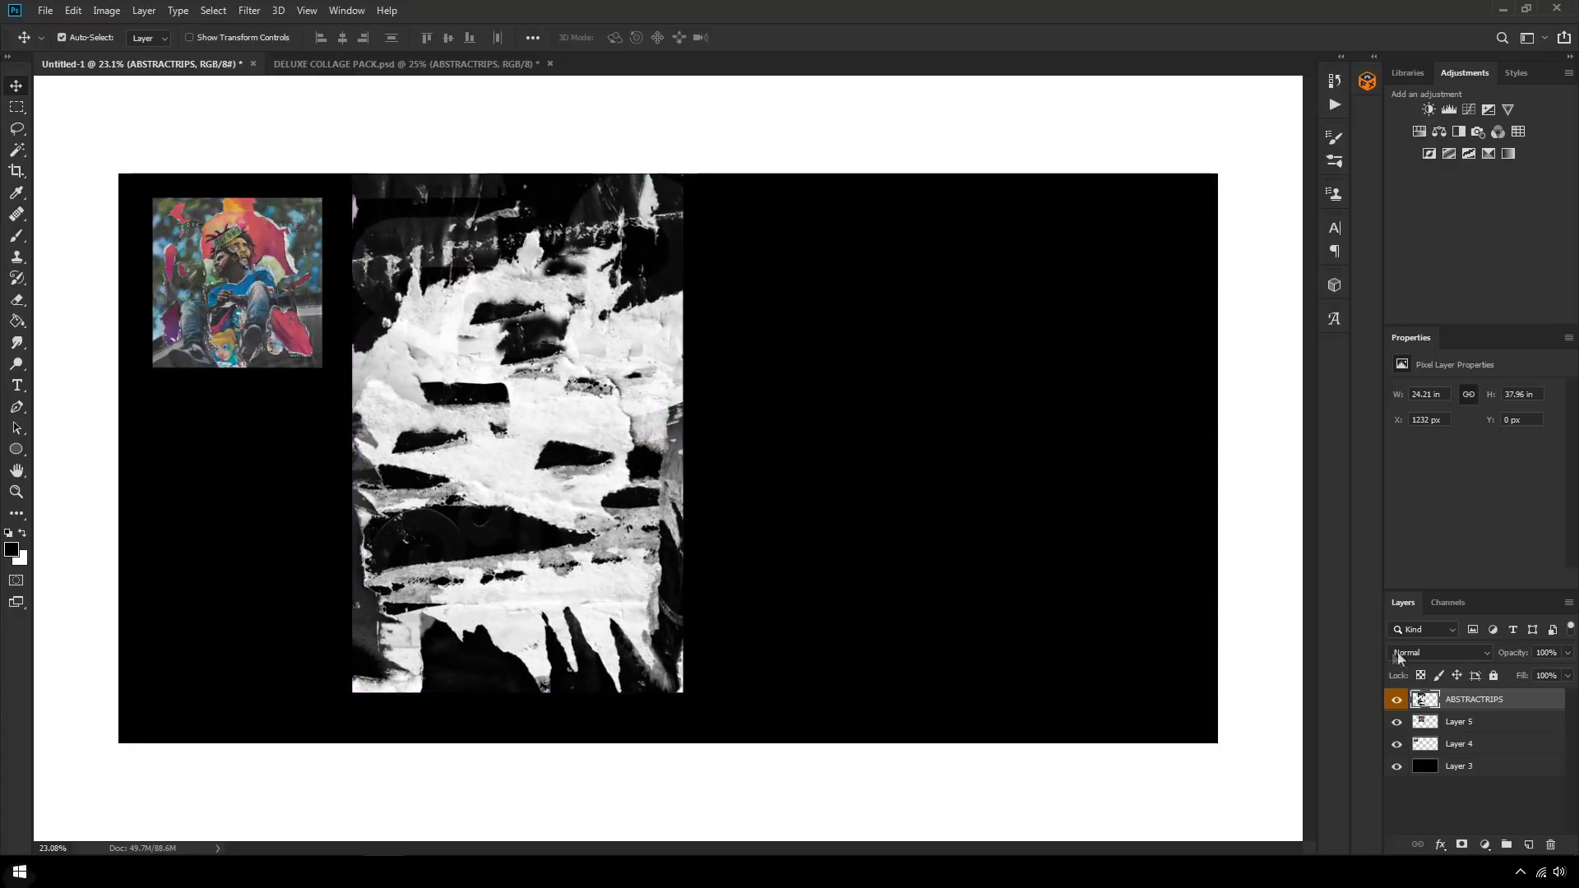
Step: Try Dissolve, Multiply, Linear Burn and Darker Color on ABSTRACTRIPS, then settle on Lighten
click(1417, 654)
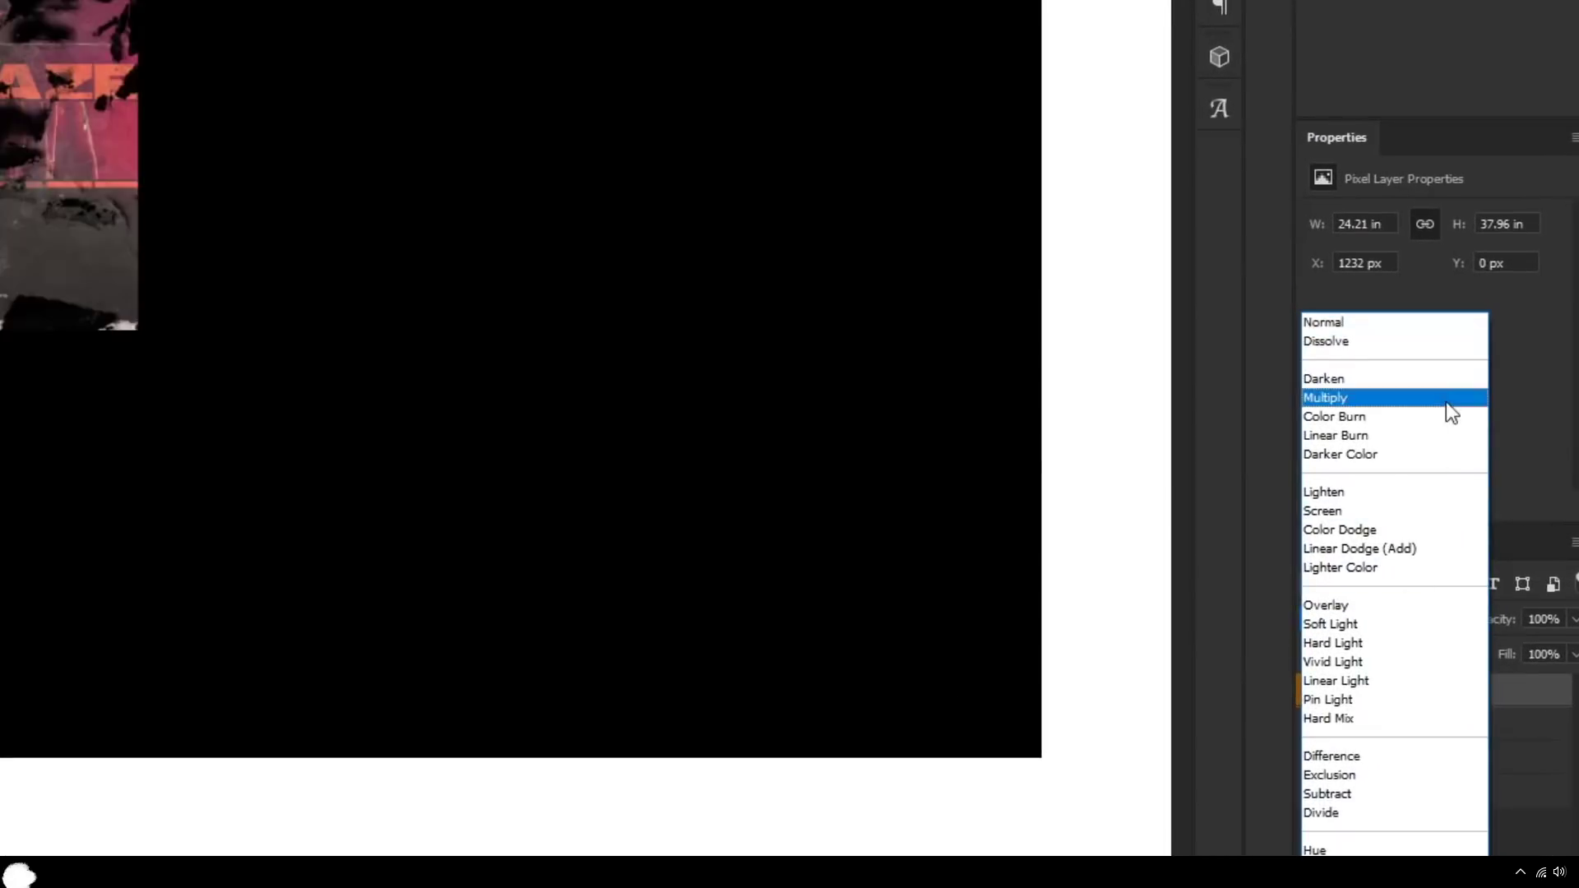
click(1420, 474)
key(Down)
key(Down)
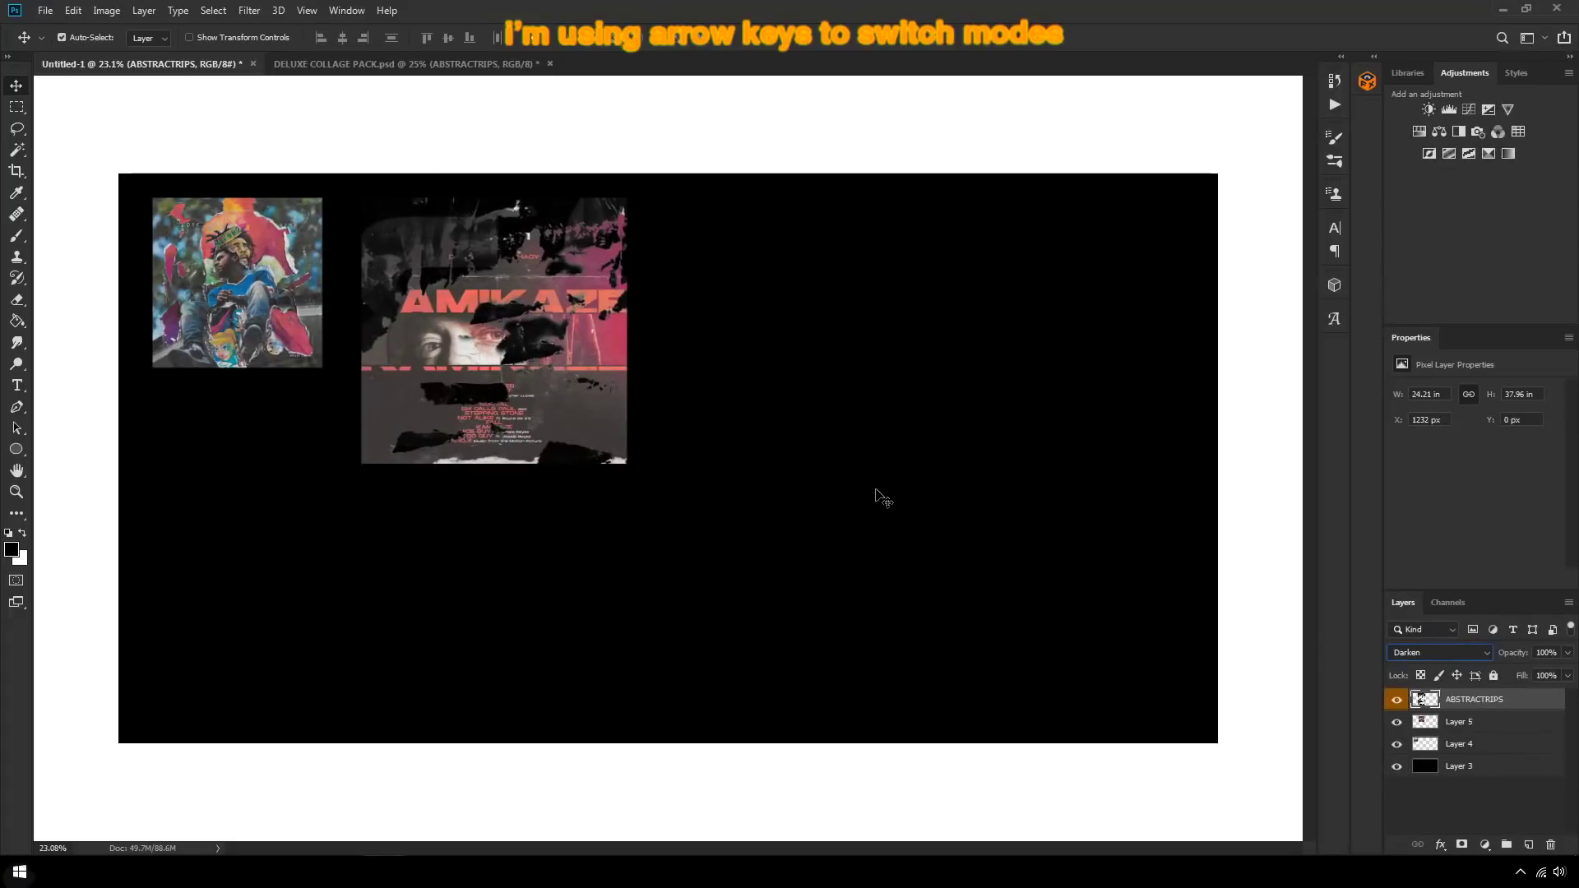
key(Down)
key(Down)
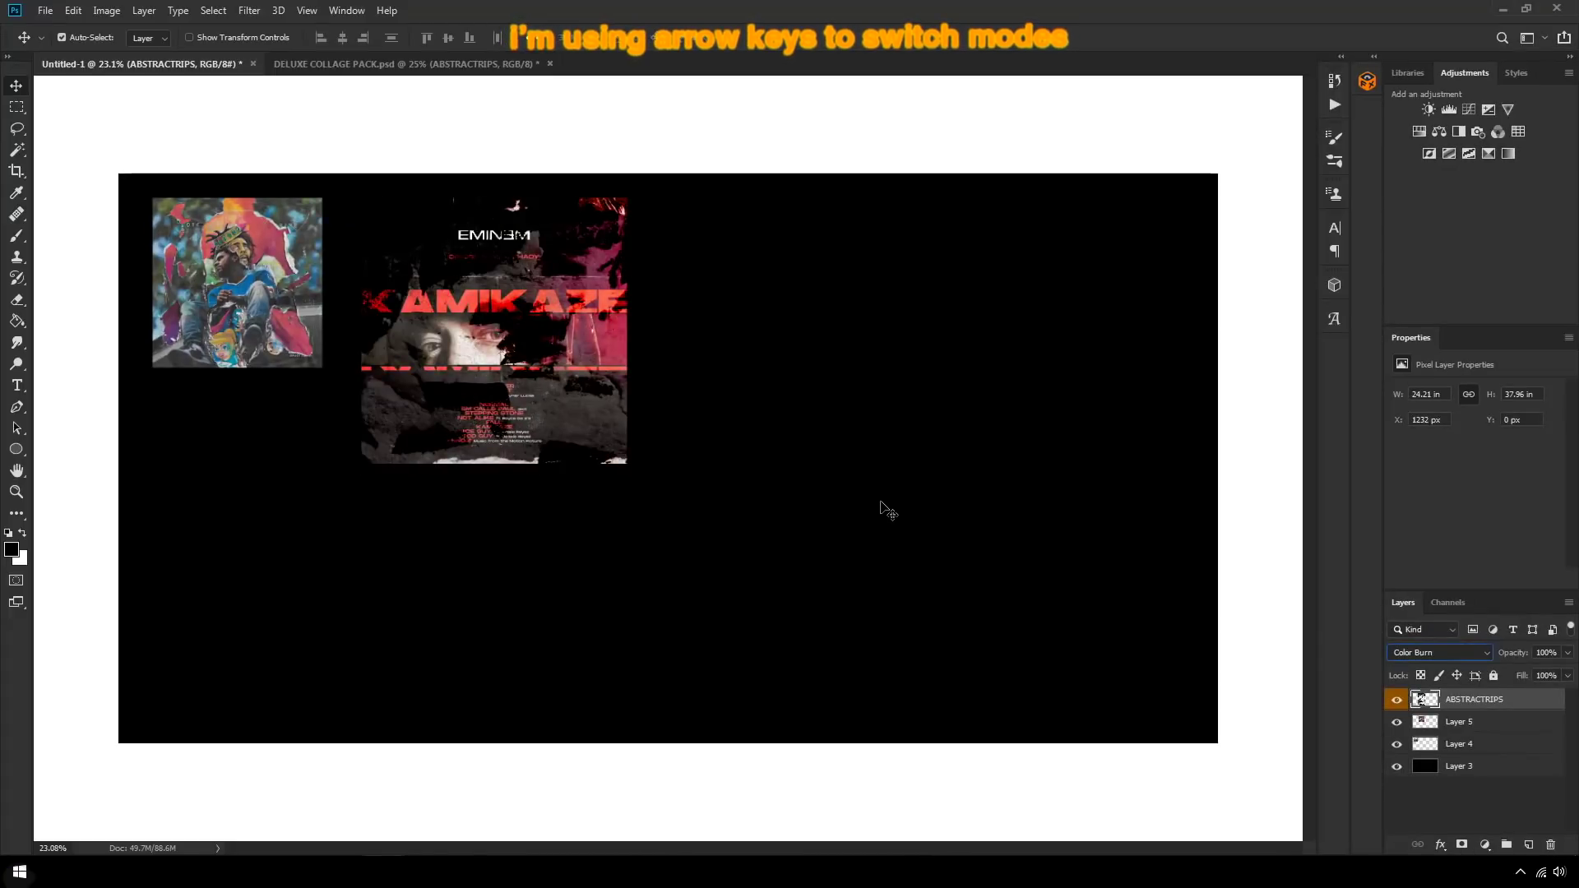
key(Down)
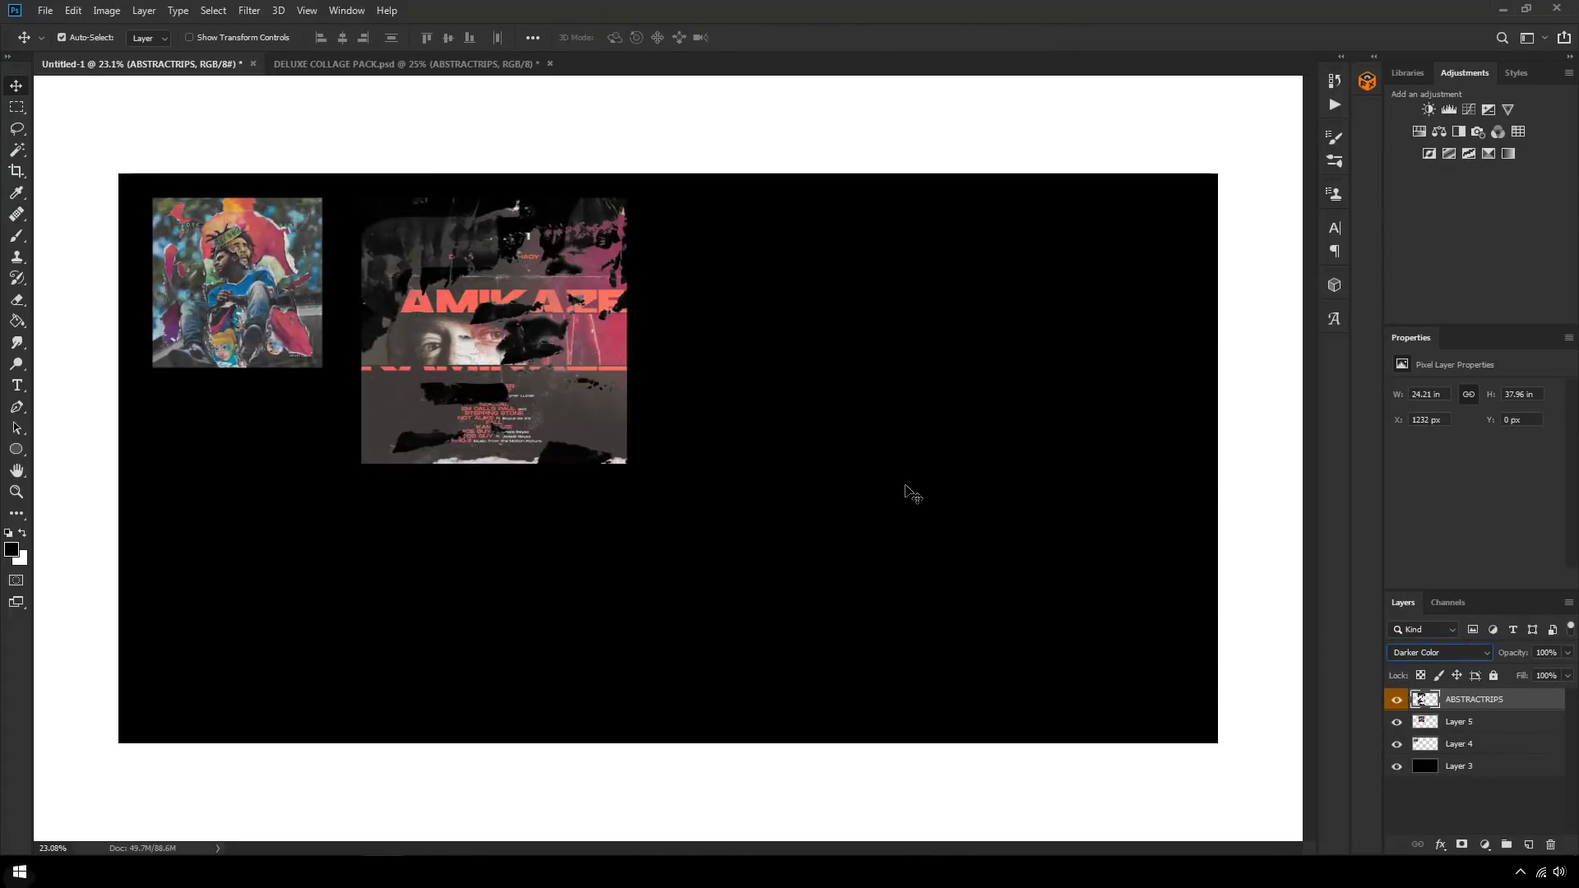
key(Down)
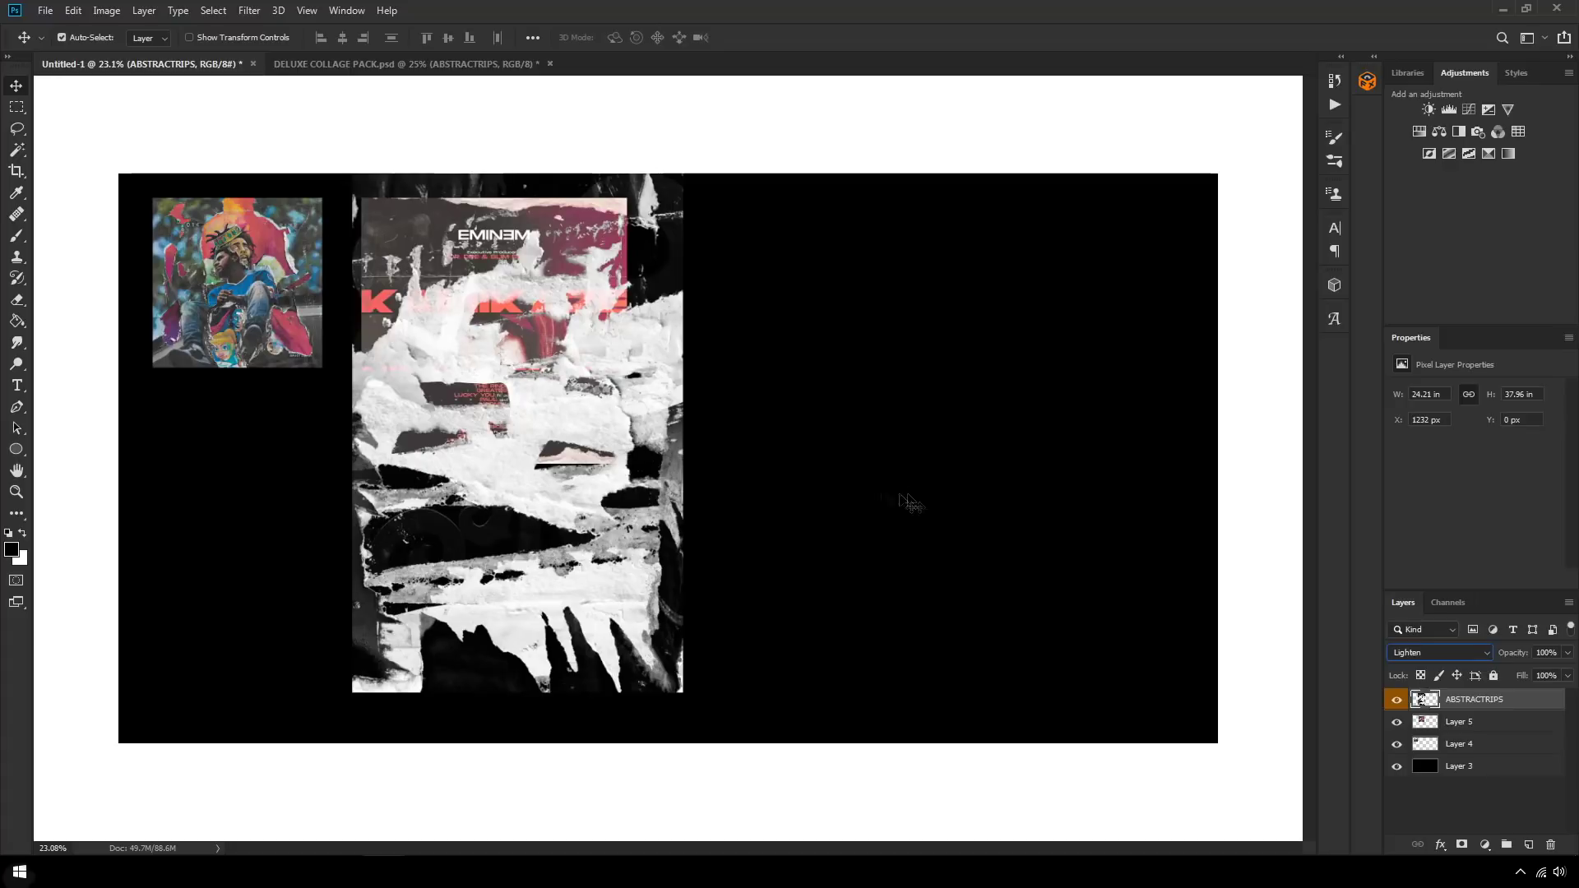
scroll(522, 370, up, 2)
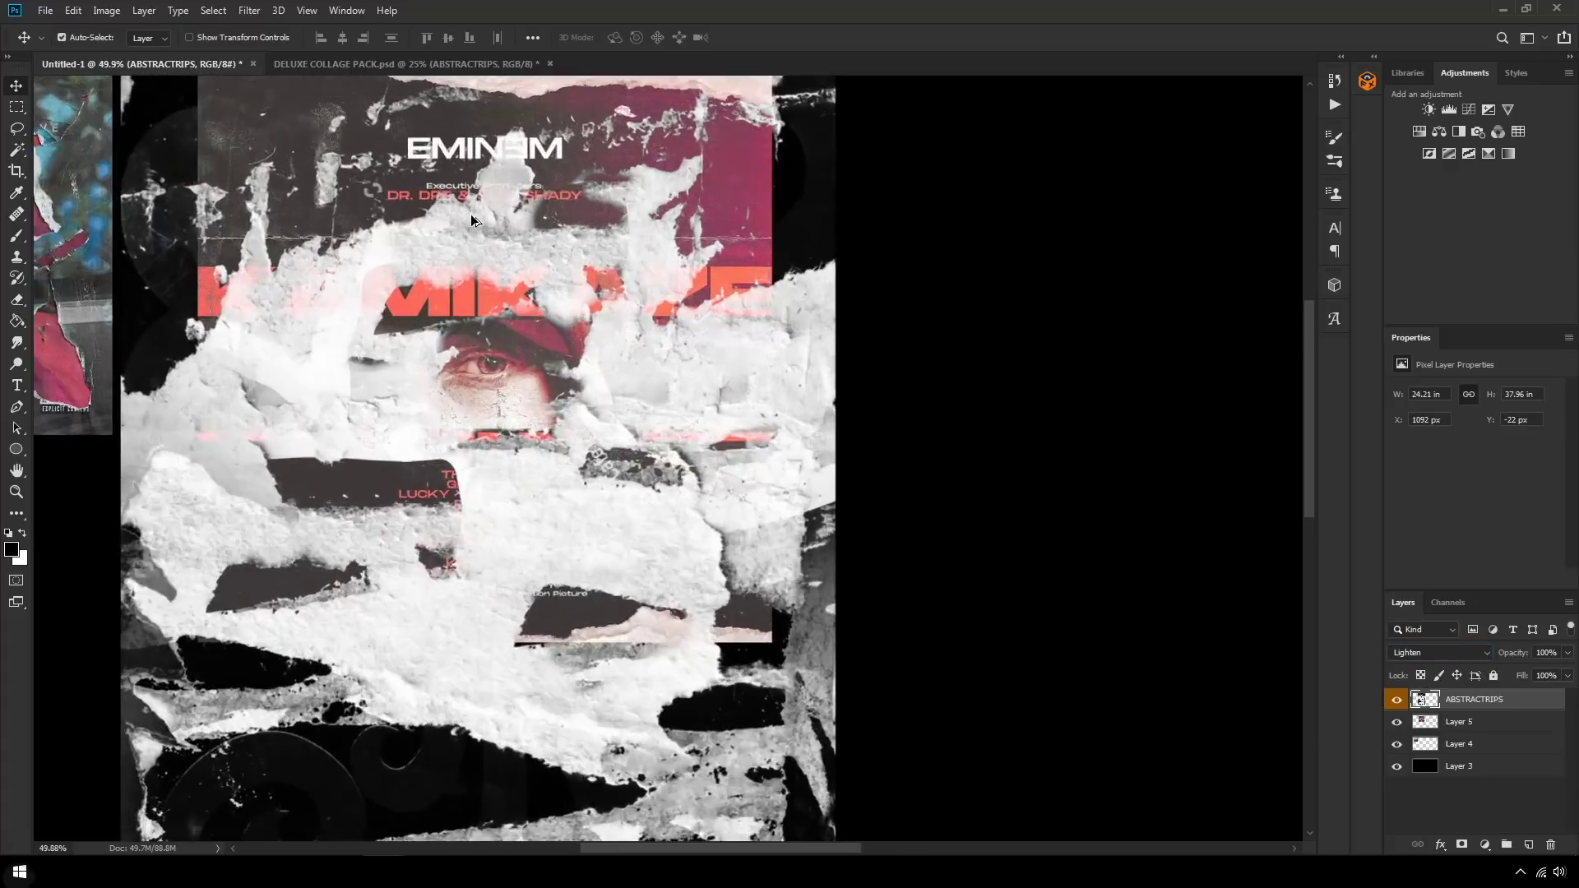
scroll(470, 214, up, 2)
Step: Browse the Filter menu, fit the whole canvas in view, and bring up the torn-paper layer's options
click(249, 10)
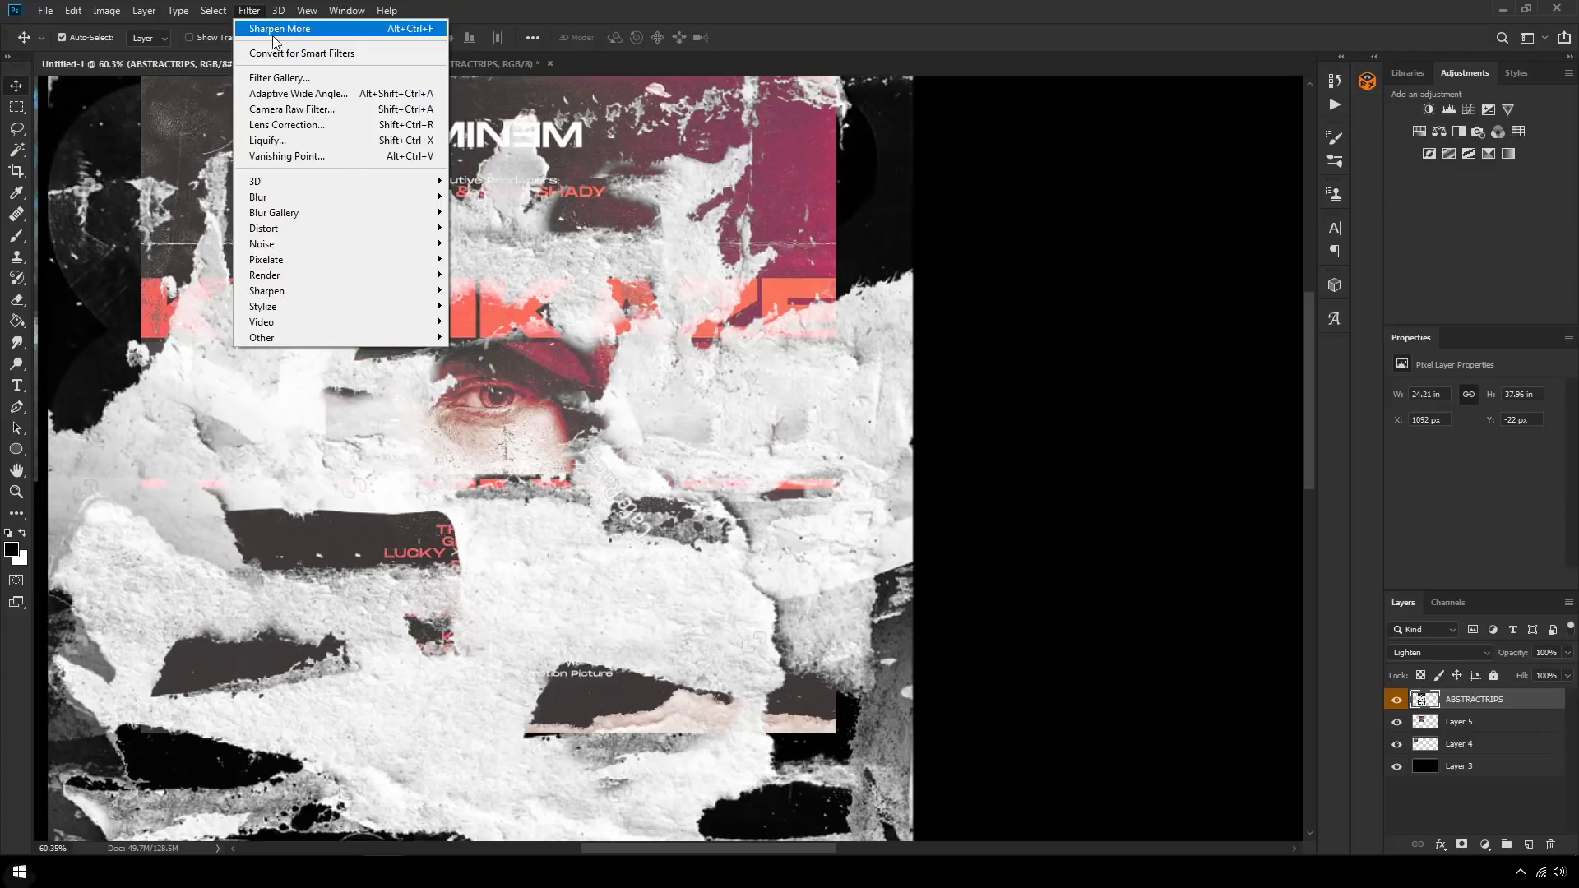
click(275, 31)
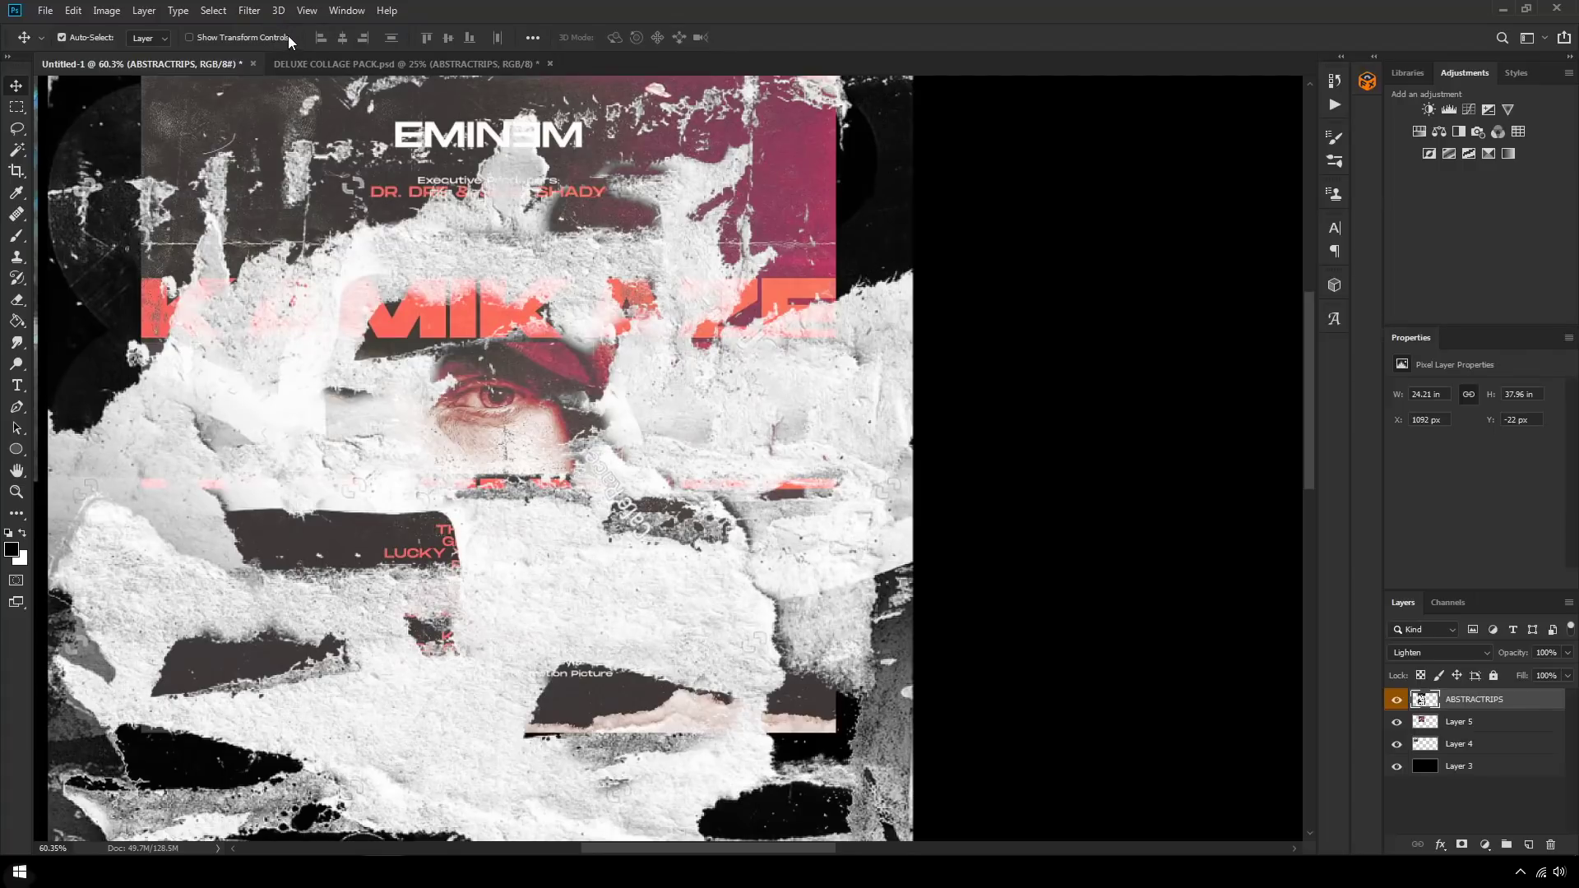
key(ctrl+0)
right_click(1480, 699)
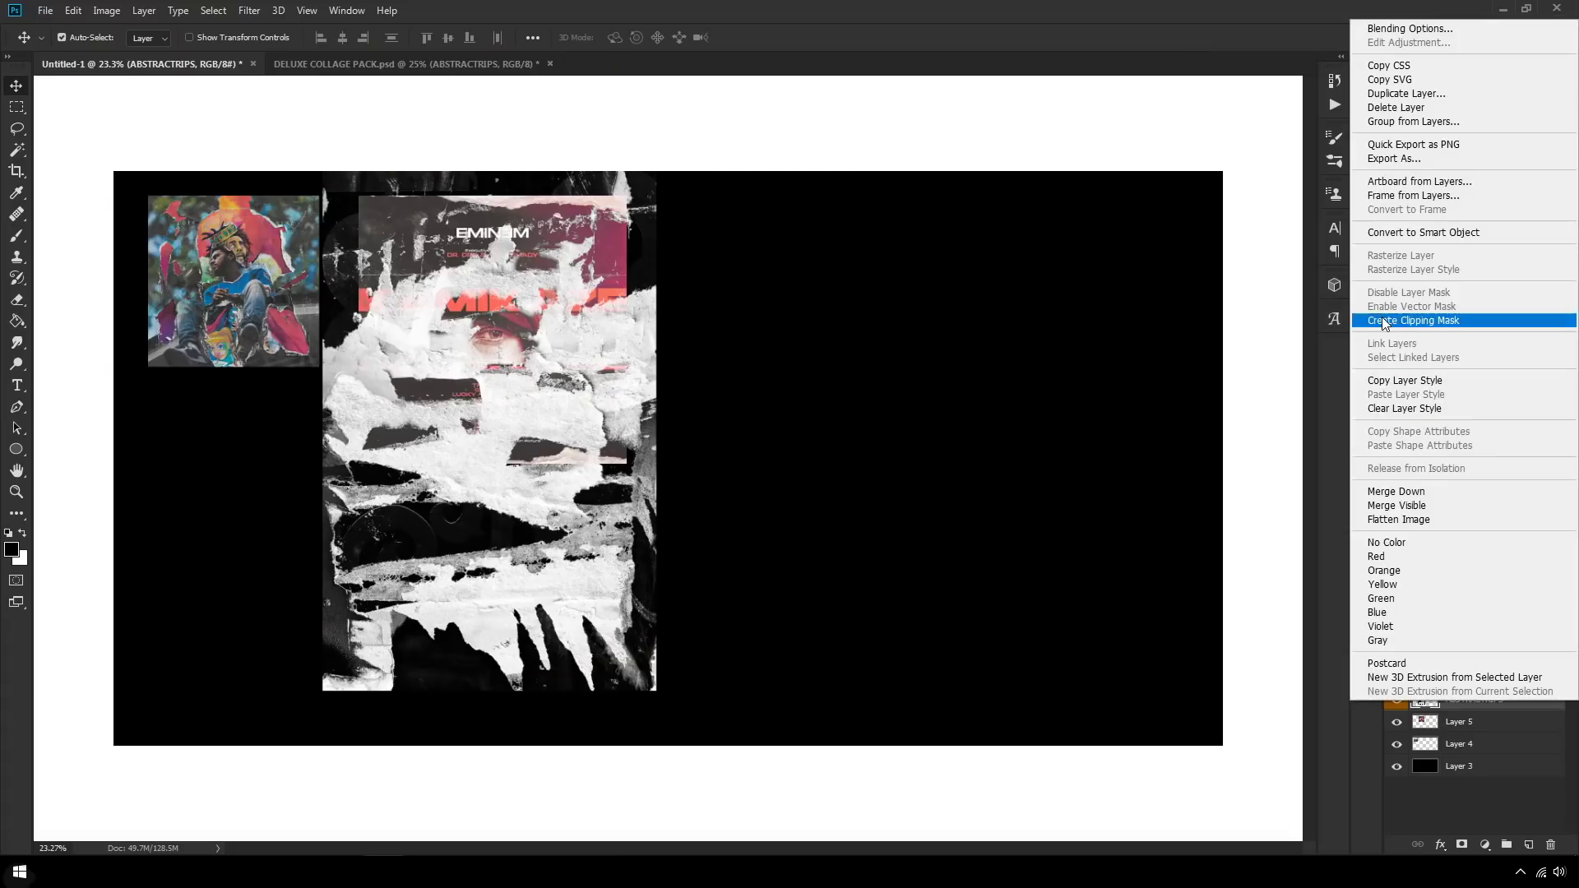
Step: Clip the ABSTRACTRIPS torn-paper texture to the Kamikaze cover layer
click(1384, 320)
scroll(566, 426, up, 3)
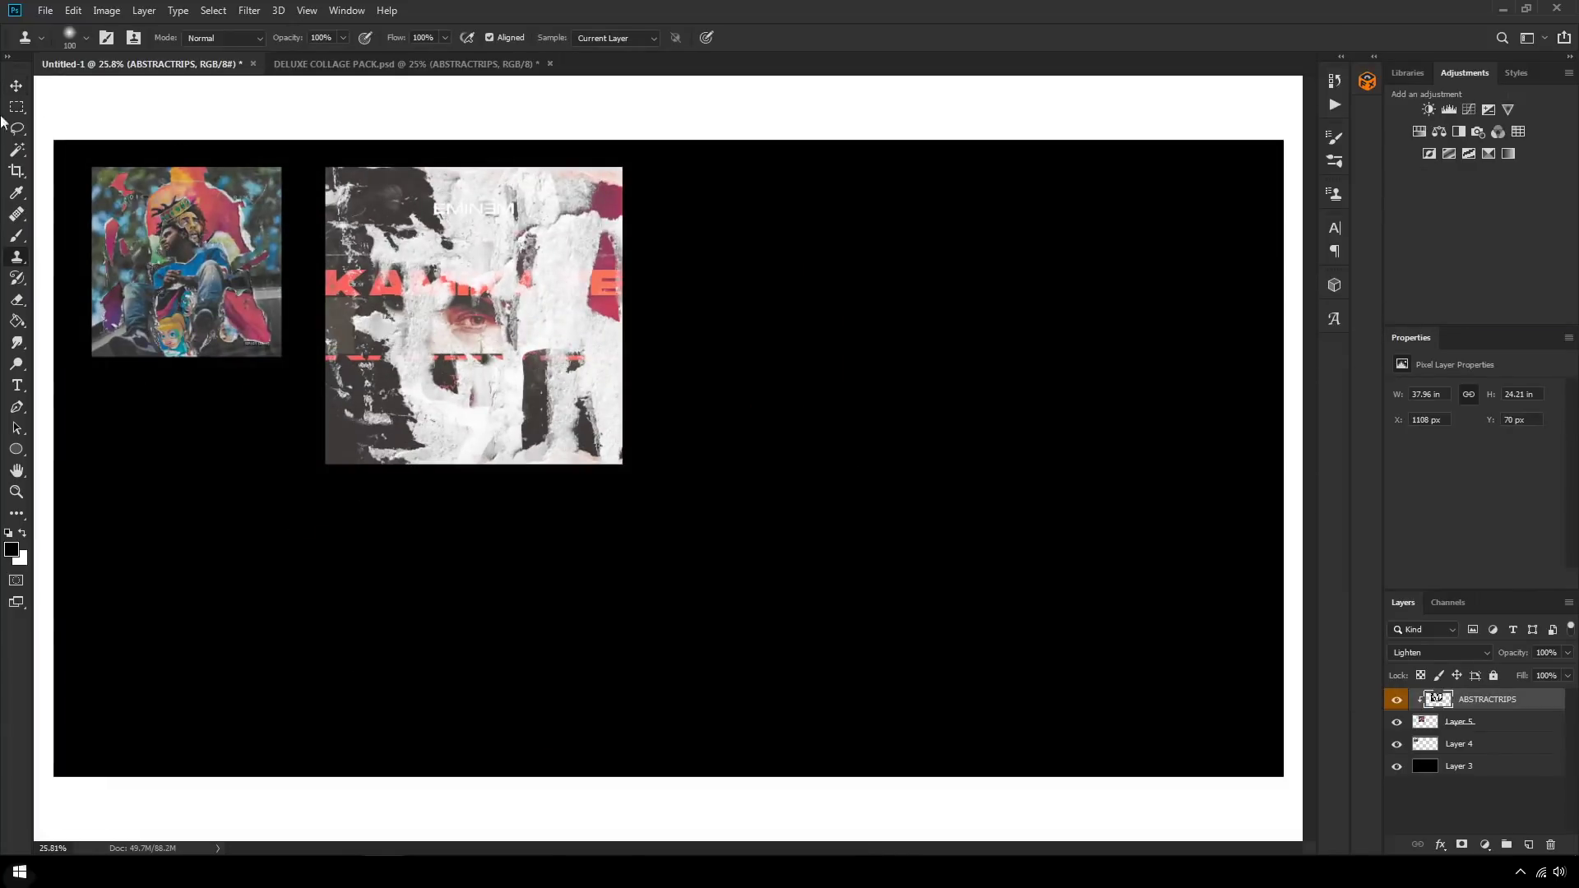
click(17, 86)
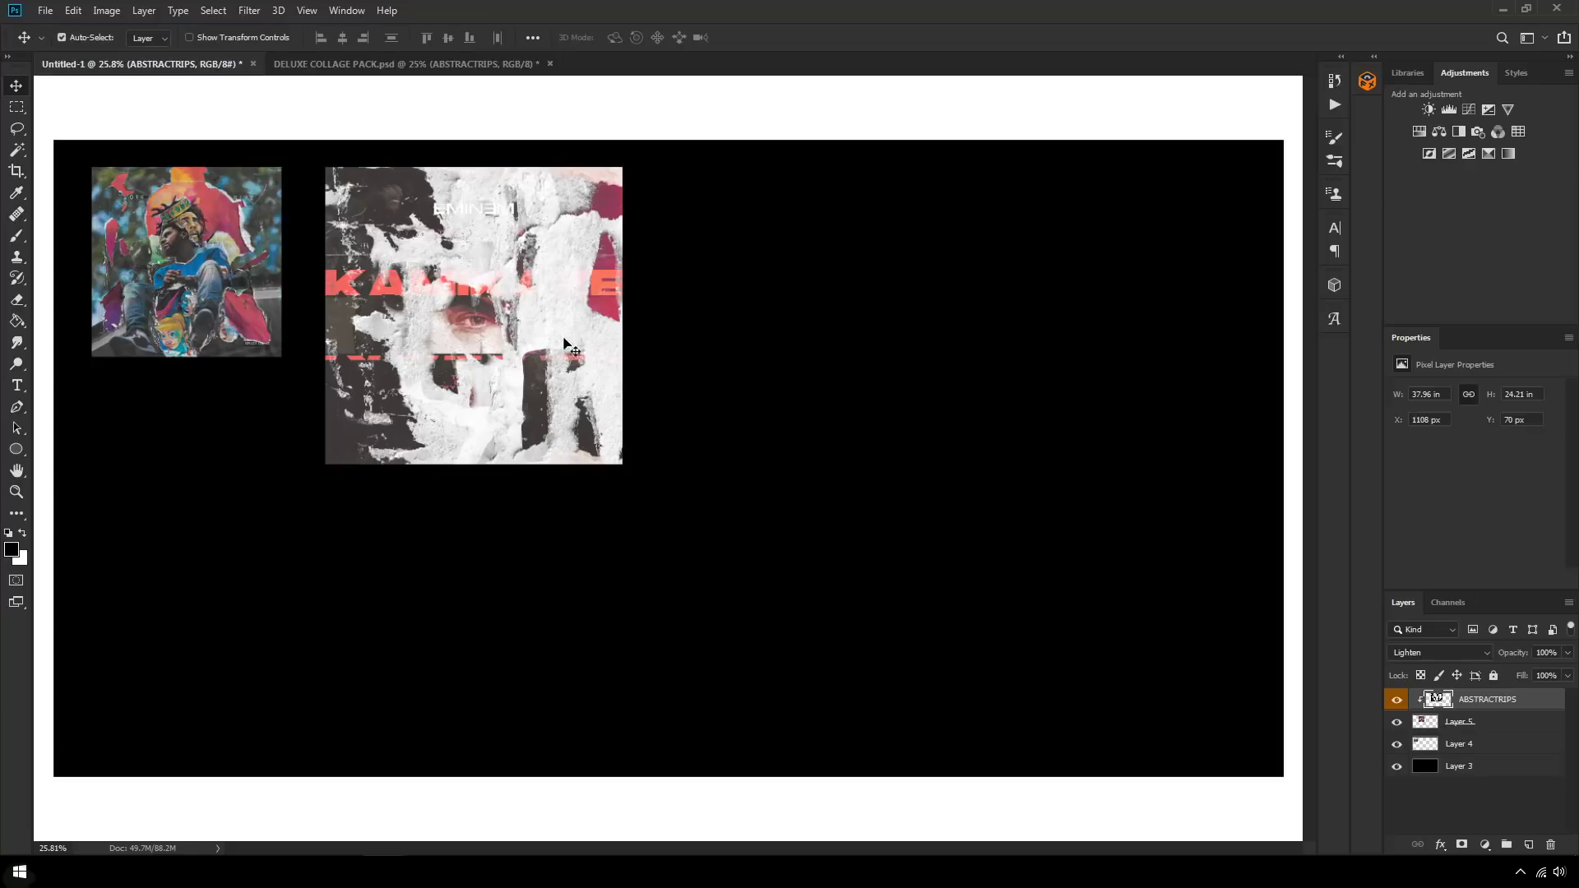
Step: Add a Curves adjustment with an S-curve that darkens shadows and brightens highlights
scroll(426, 345, up, 2)
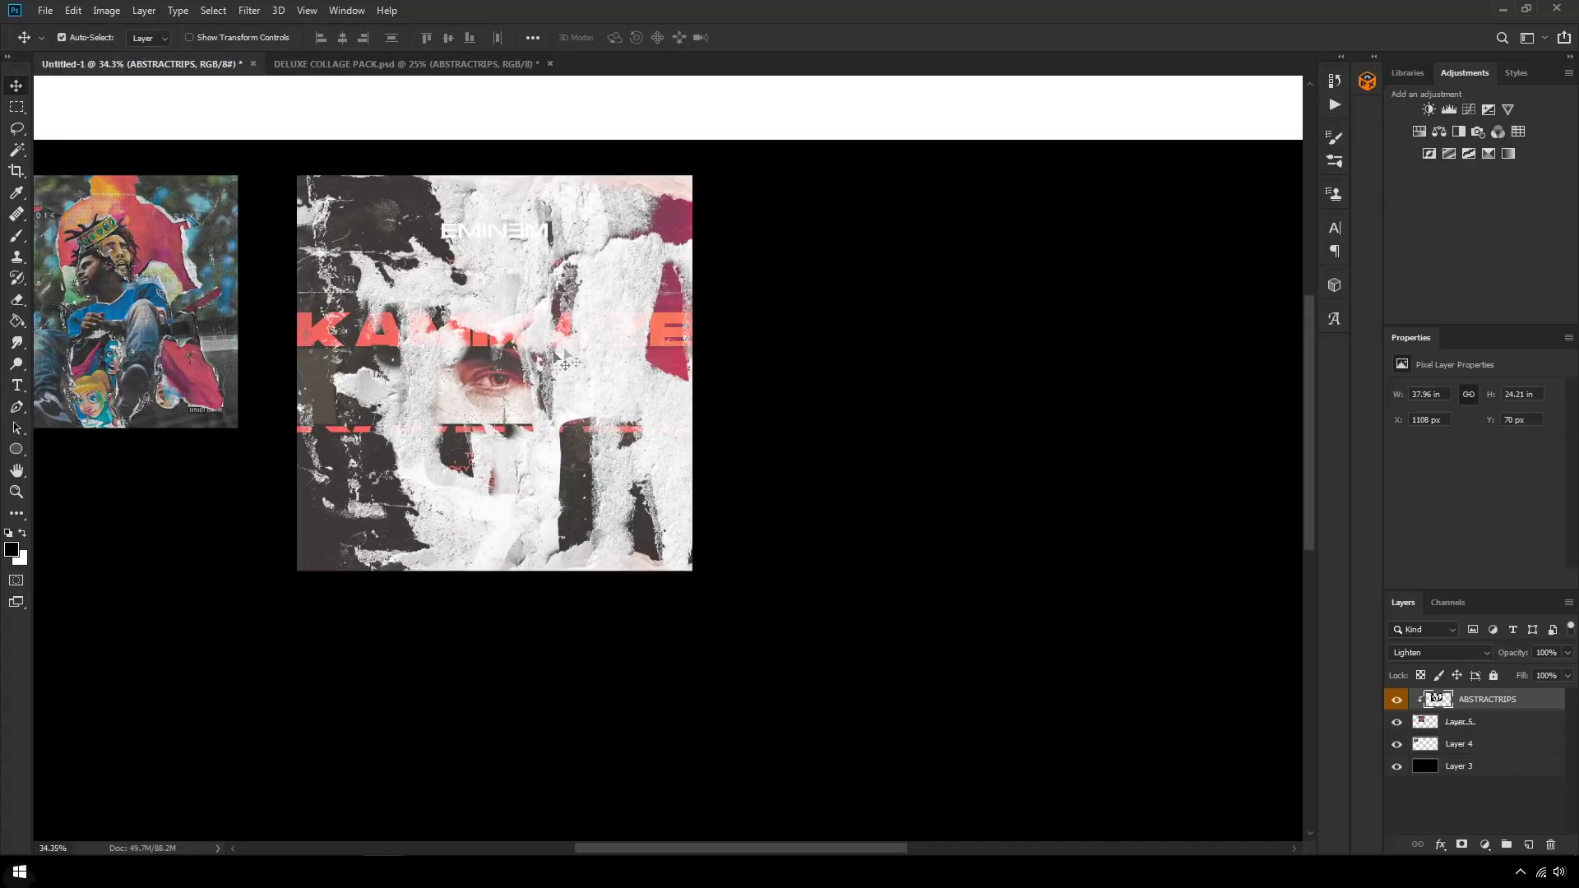
scroll(568, 362, up, 1)
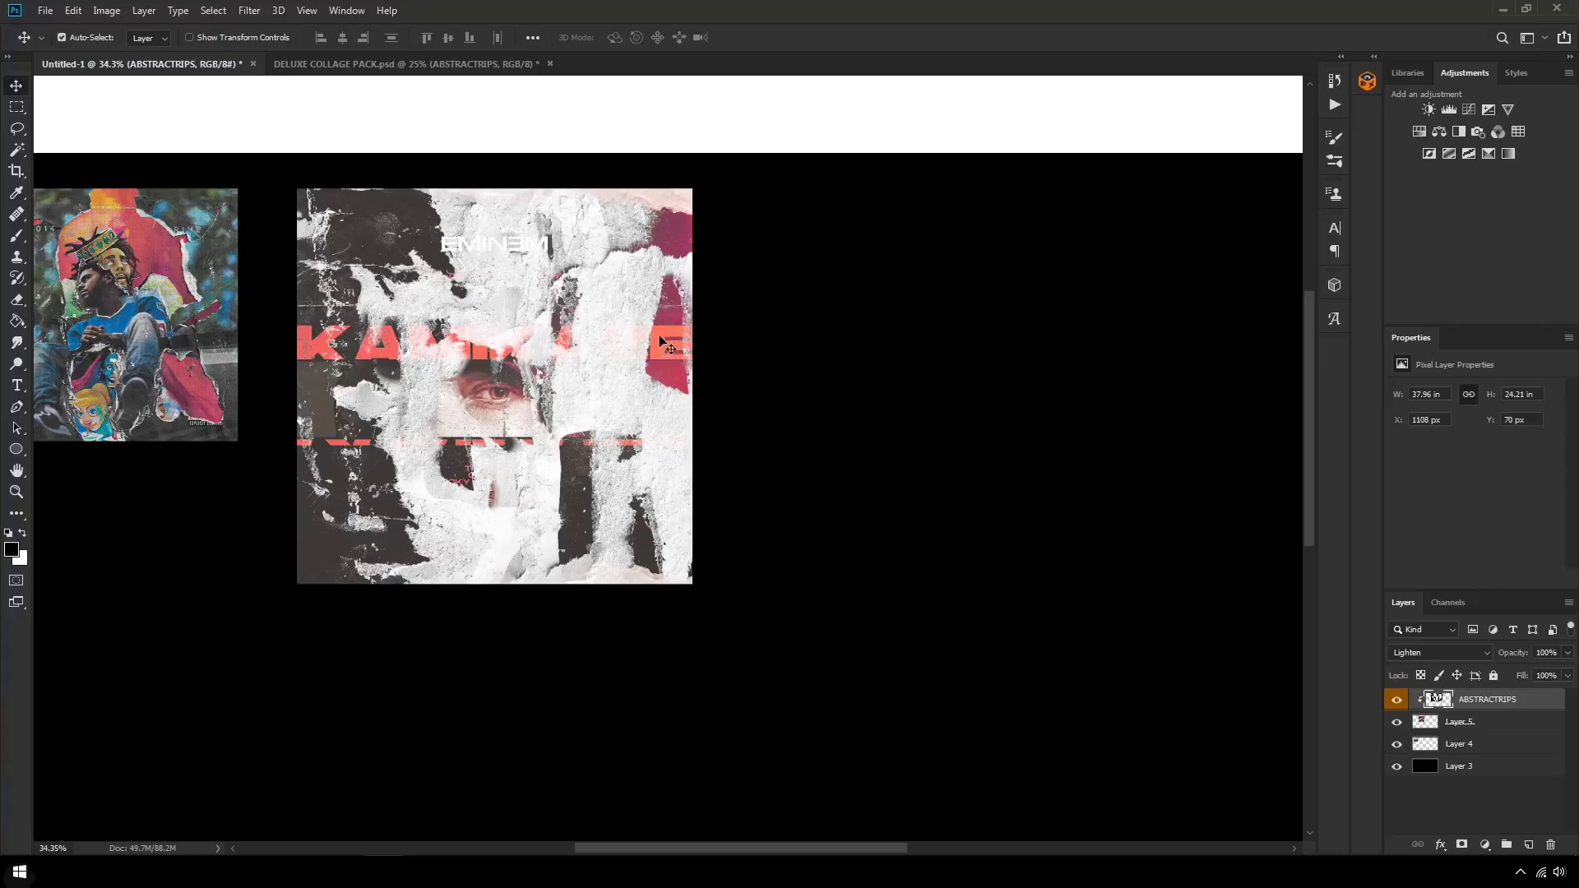
click(1469, 110)
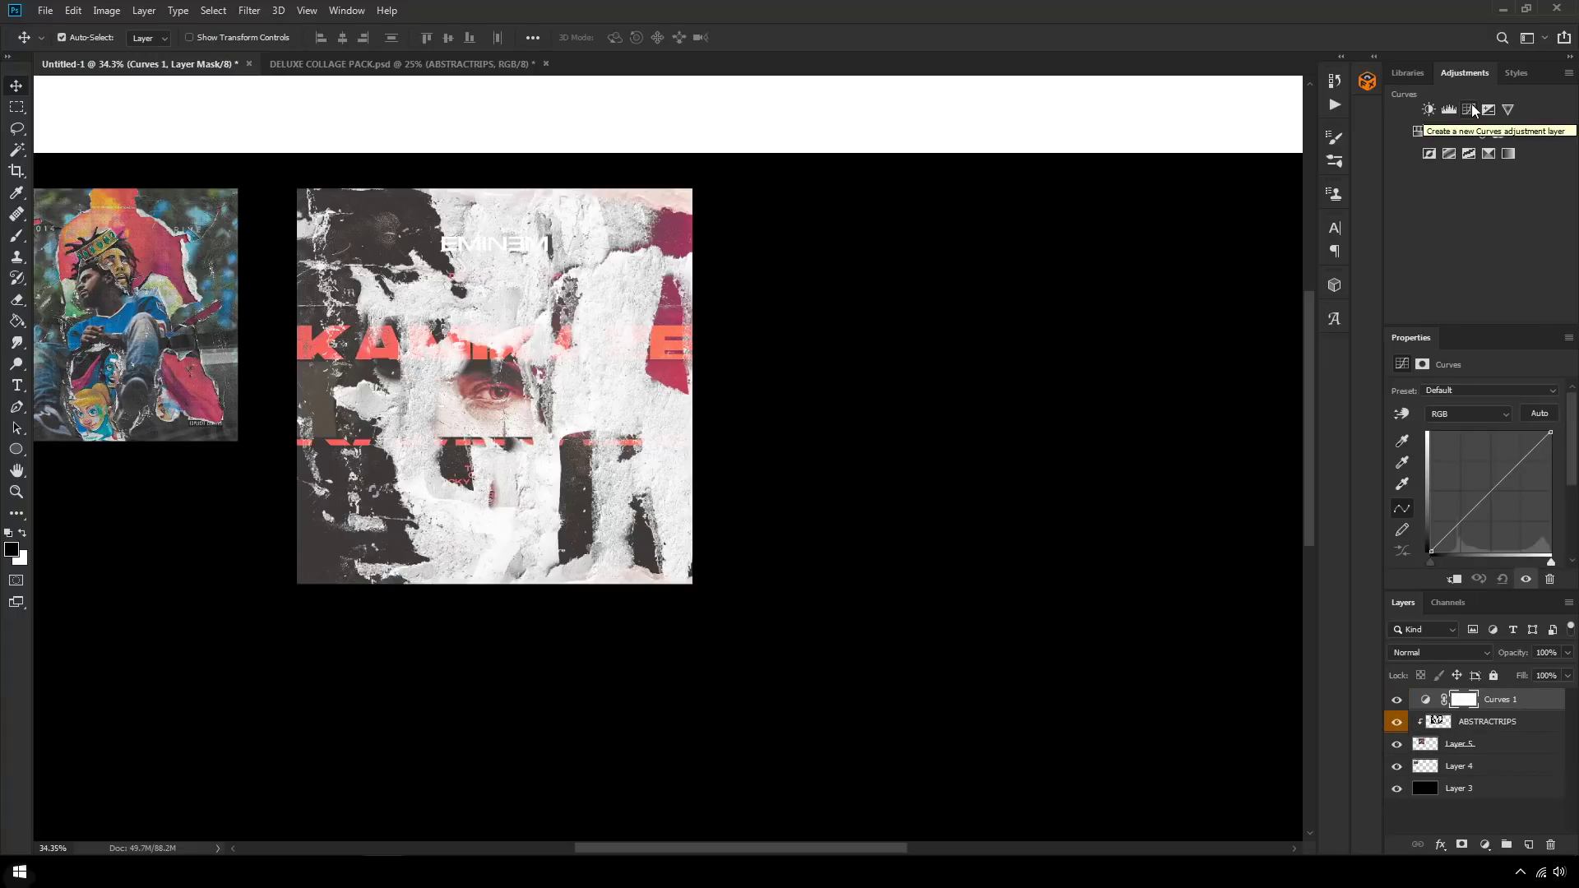
drag(1464, 514, 1472, 529)
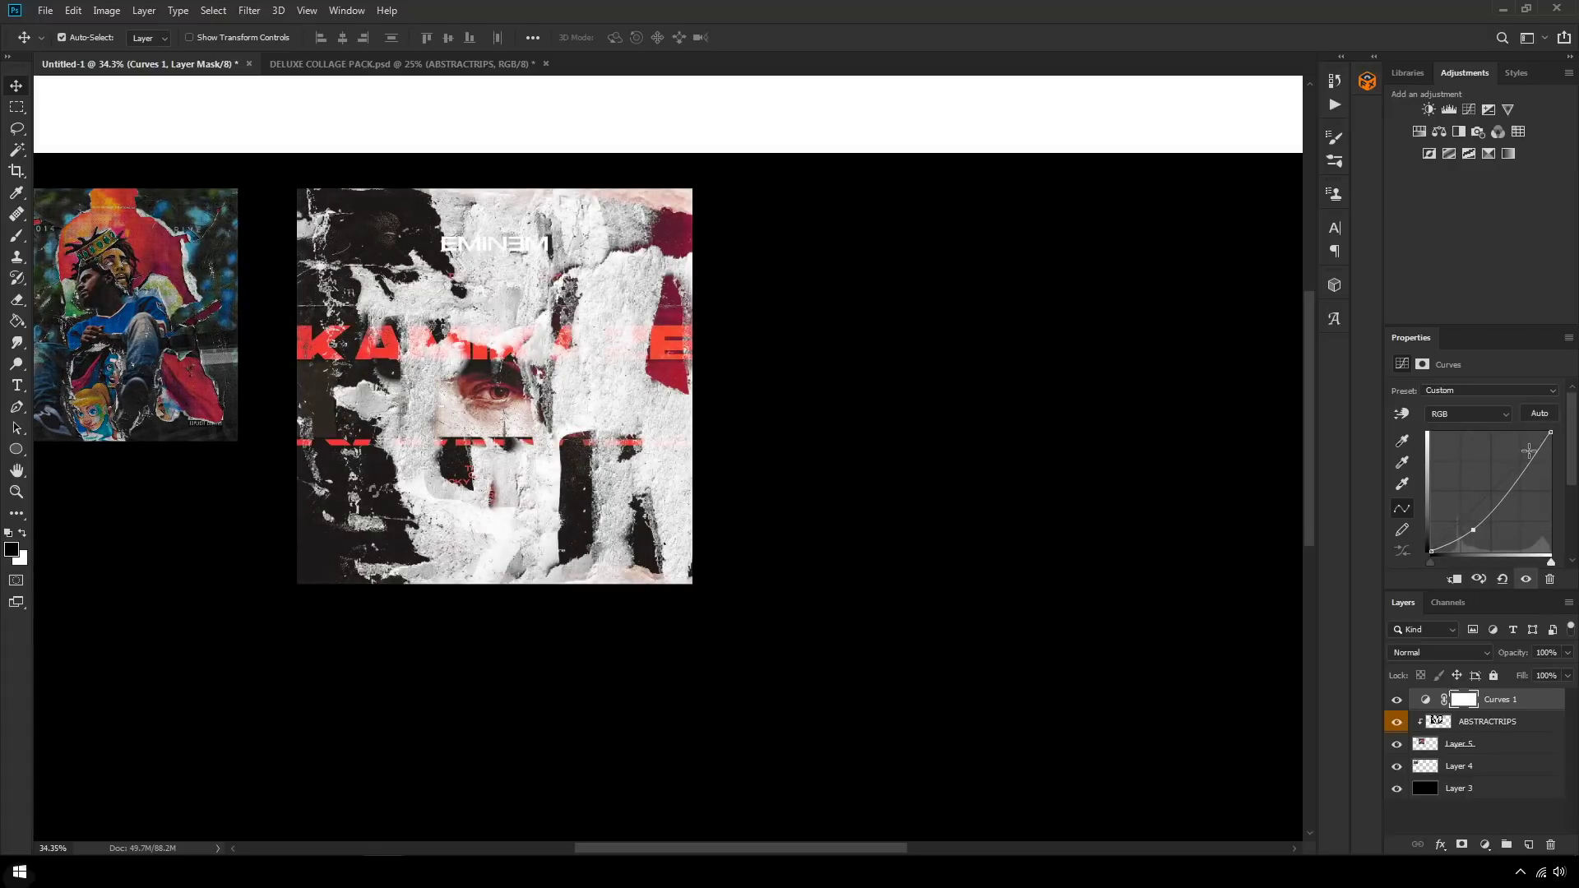
drag(1528, 451, 1524, 451)
click(1567, 652)
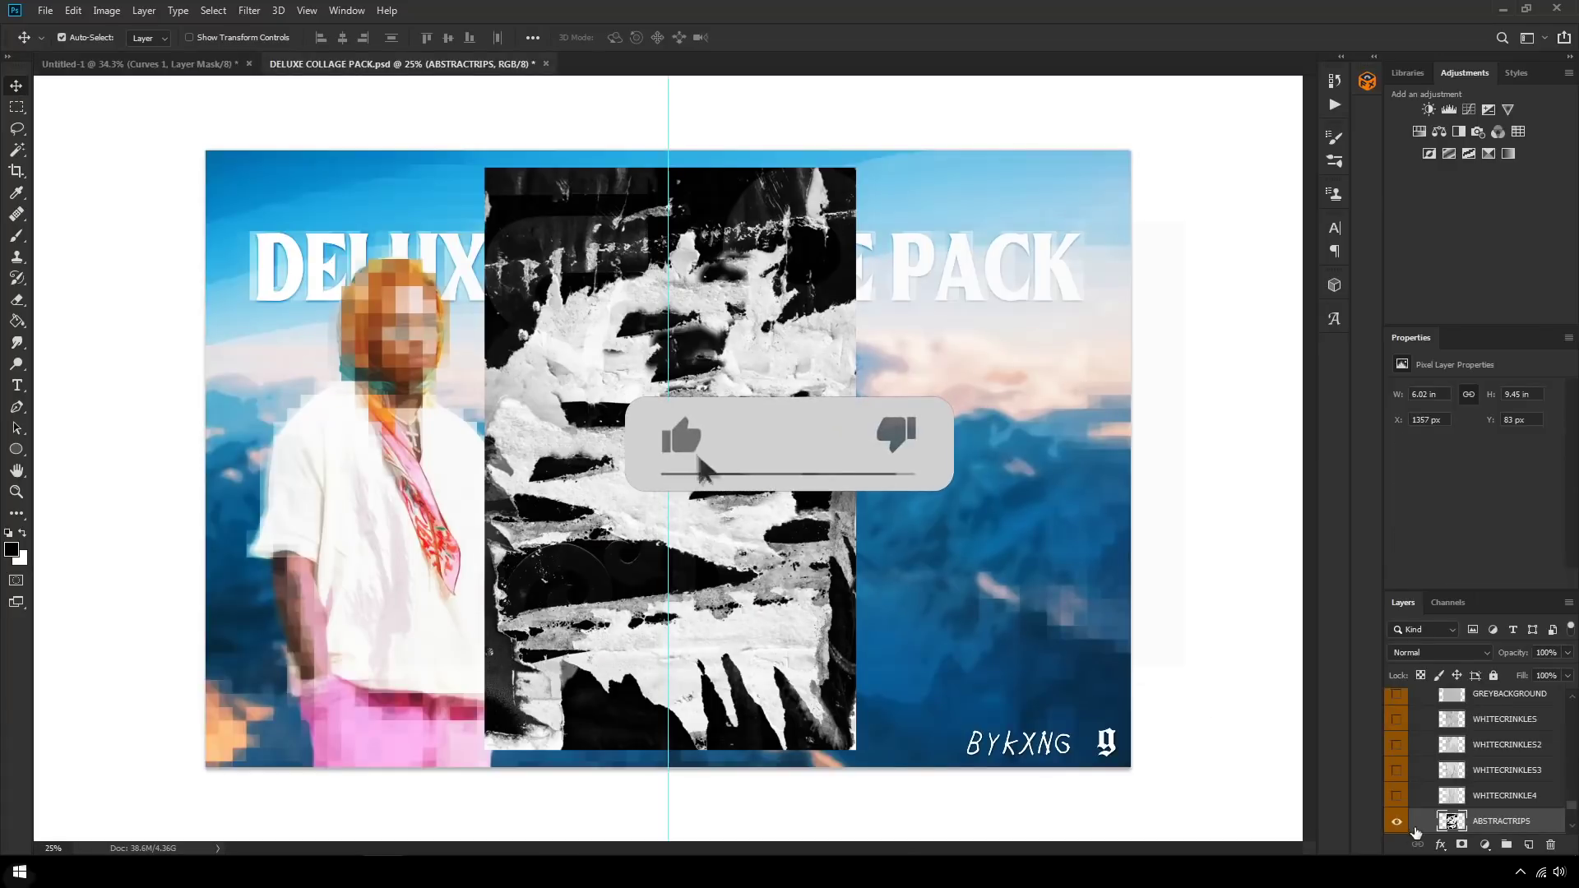
Step: In DELUXE COLLAGE PACK.psd, hide ABSTRACTRIPS and collapse the ASSETTS group
click(1397, 822)
scroll(1489, 786, up, 5)
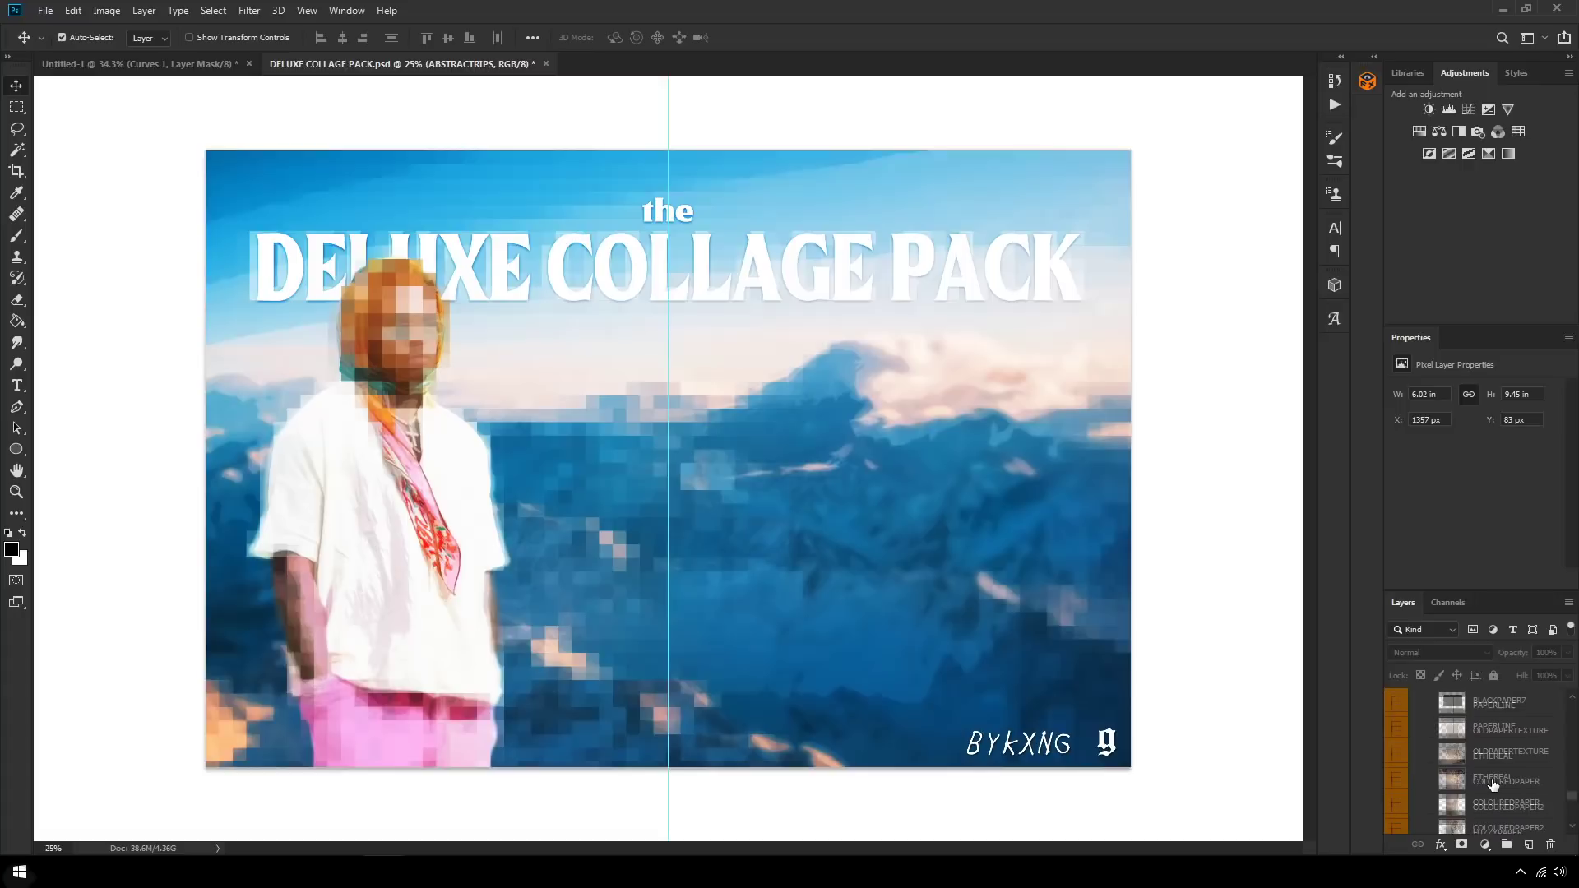
scroll(1489, 785, up, 3)
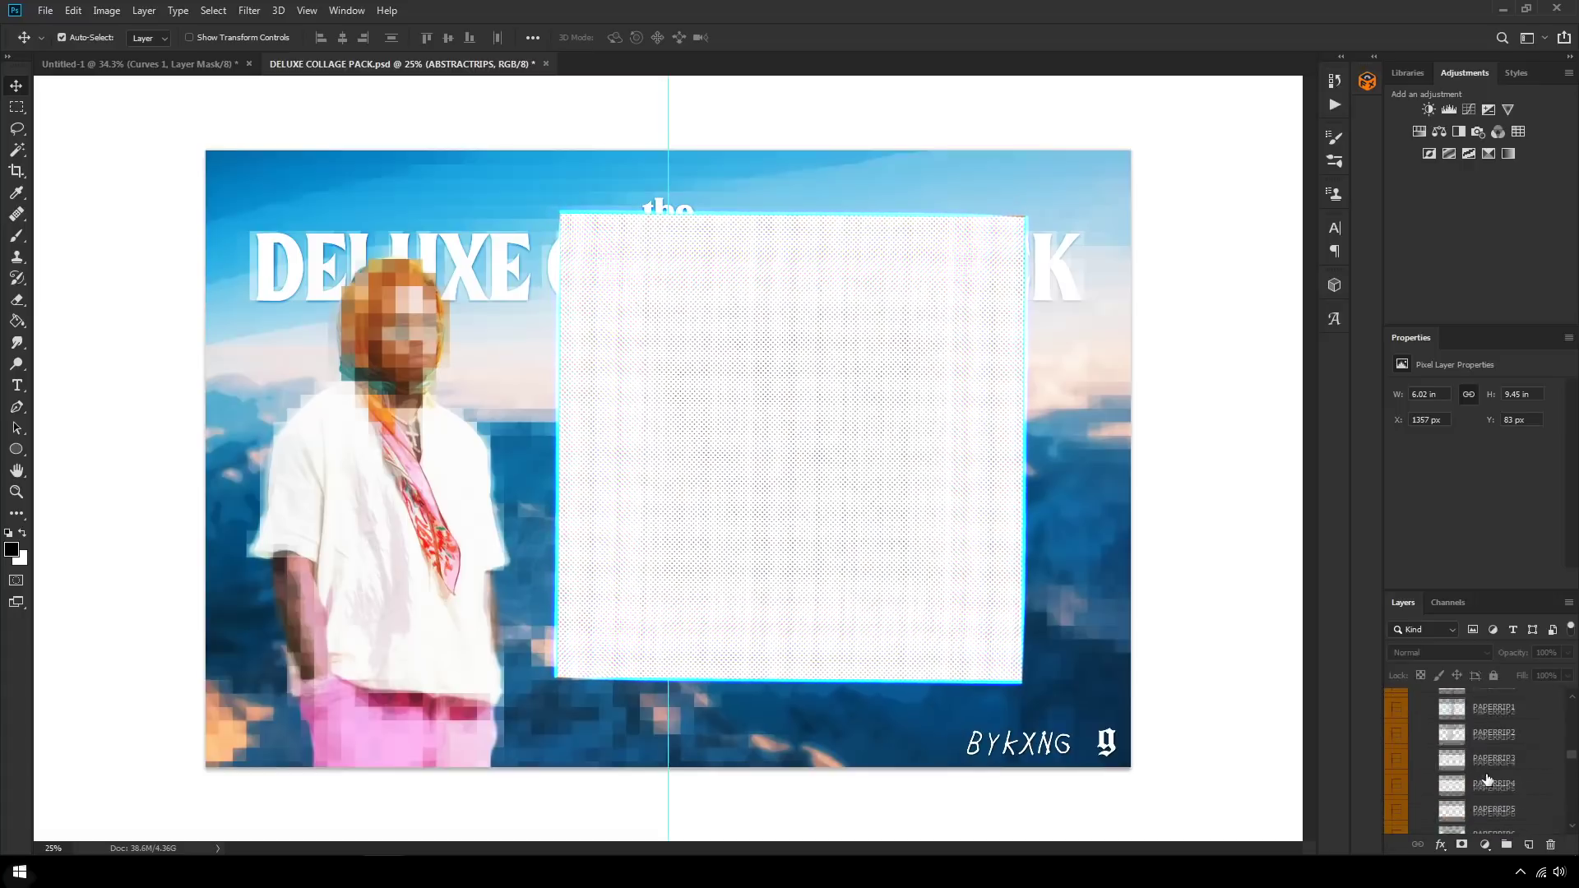
scroll(1488, 781, up, 5)
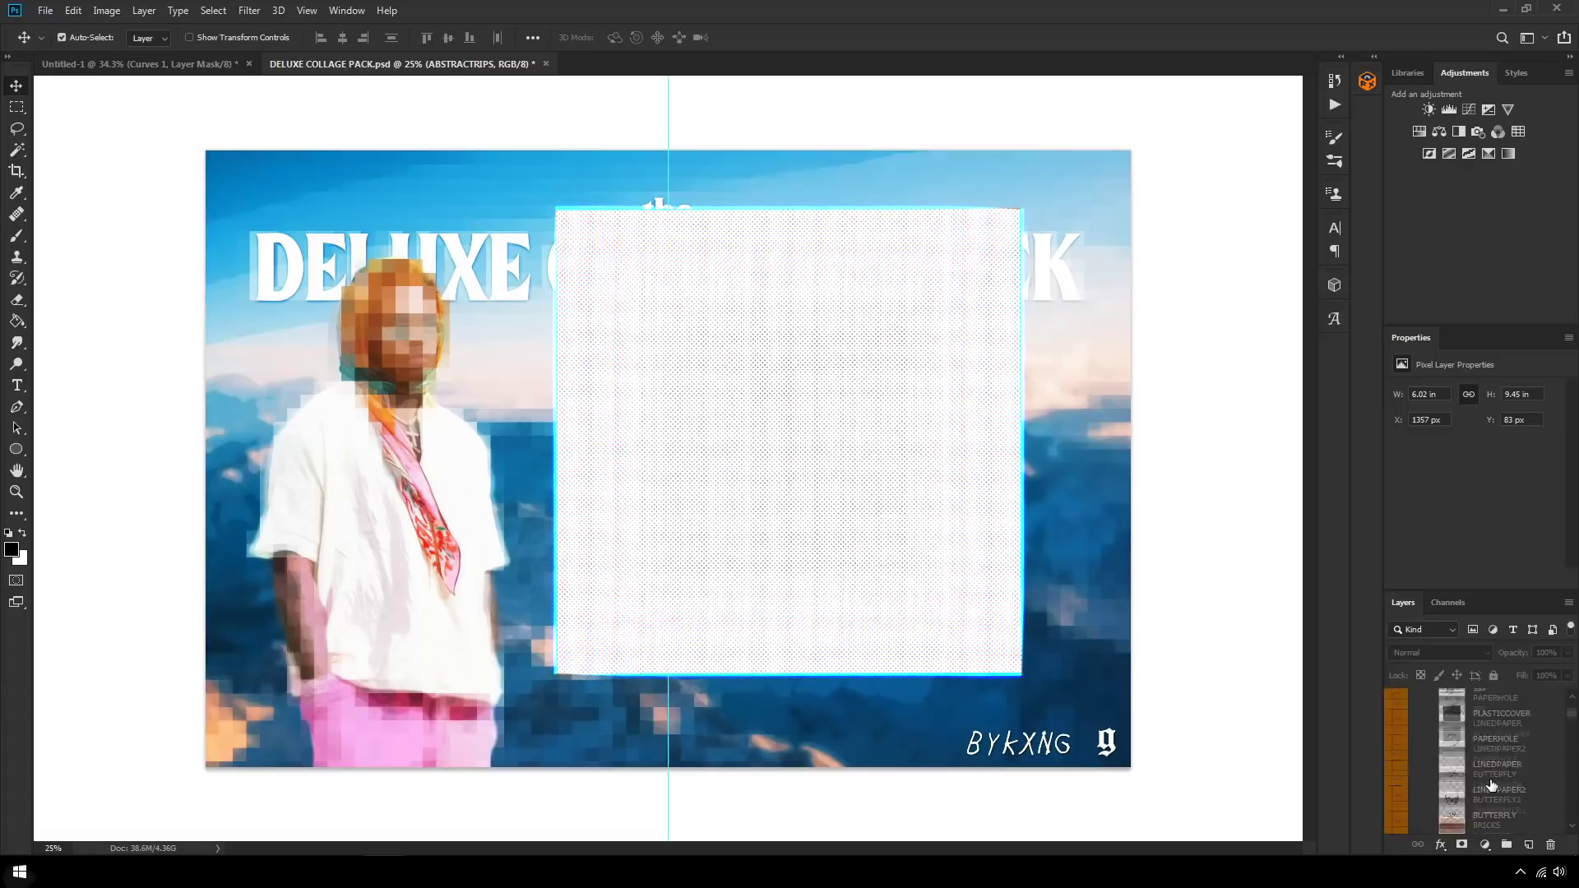
click(1472, 739)
click(1428, 739)
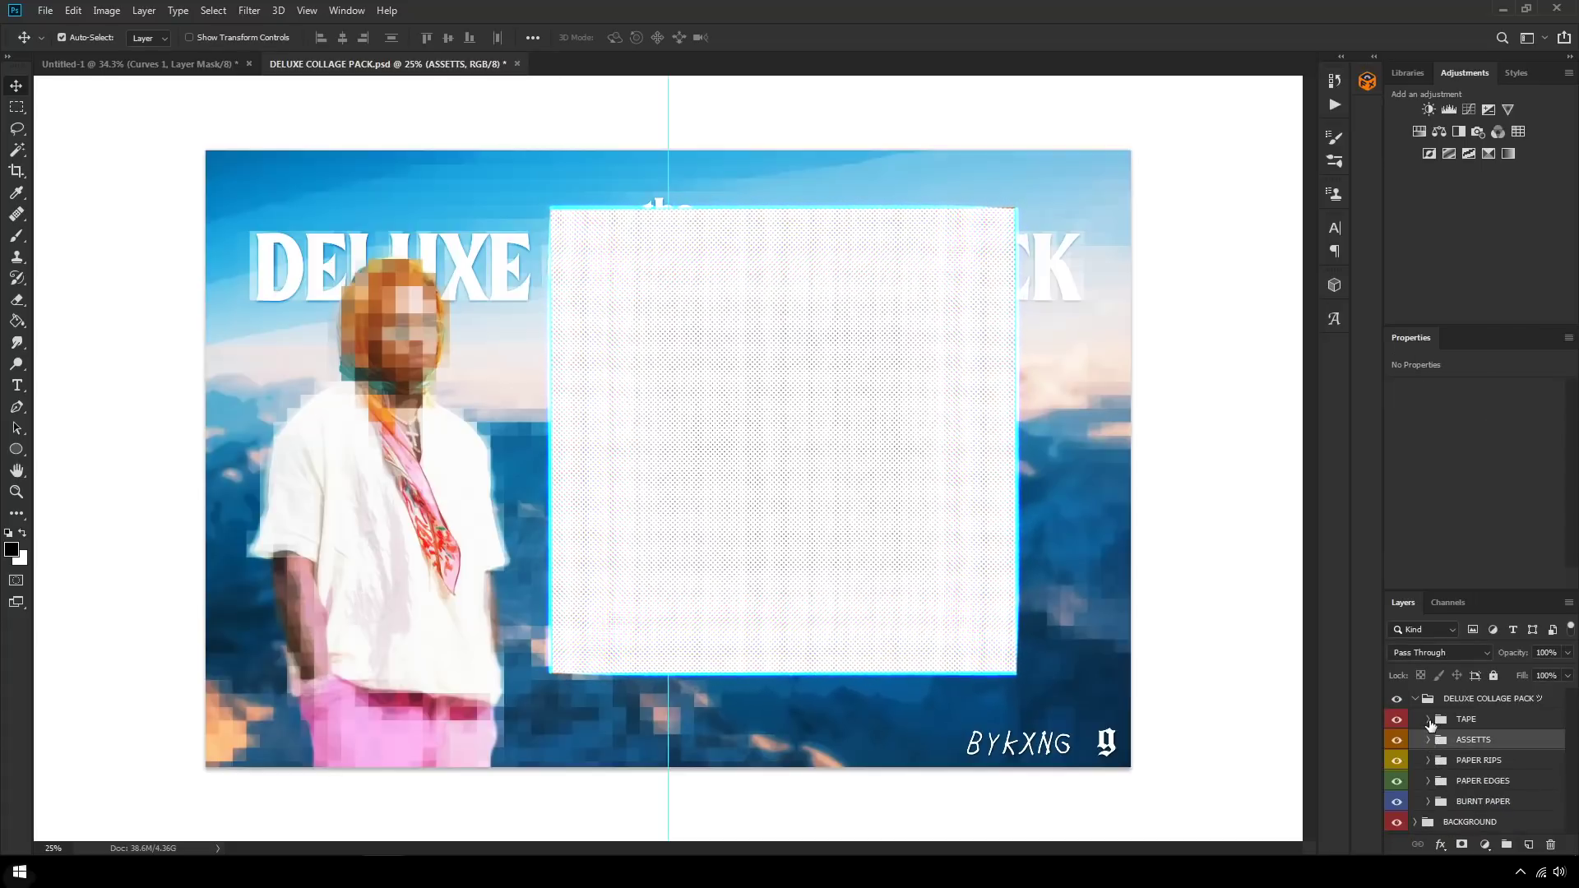
Step: Bring the HALFTONE3 square into Untitled-1 and scale it over the torn-paper poster
drag(742, 423, 600, 506)
scroll(600, 506, up, 3)
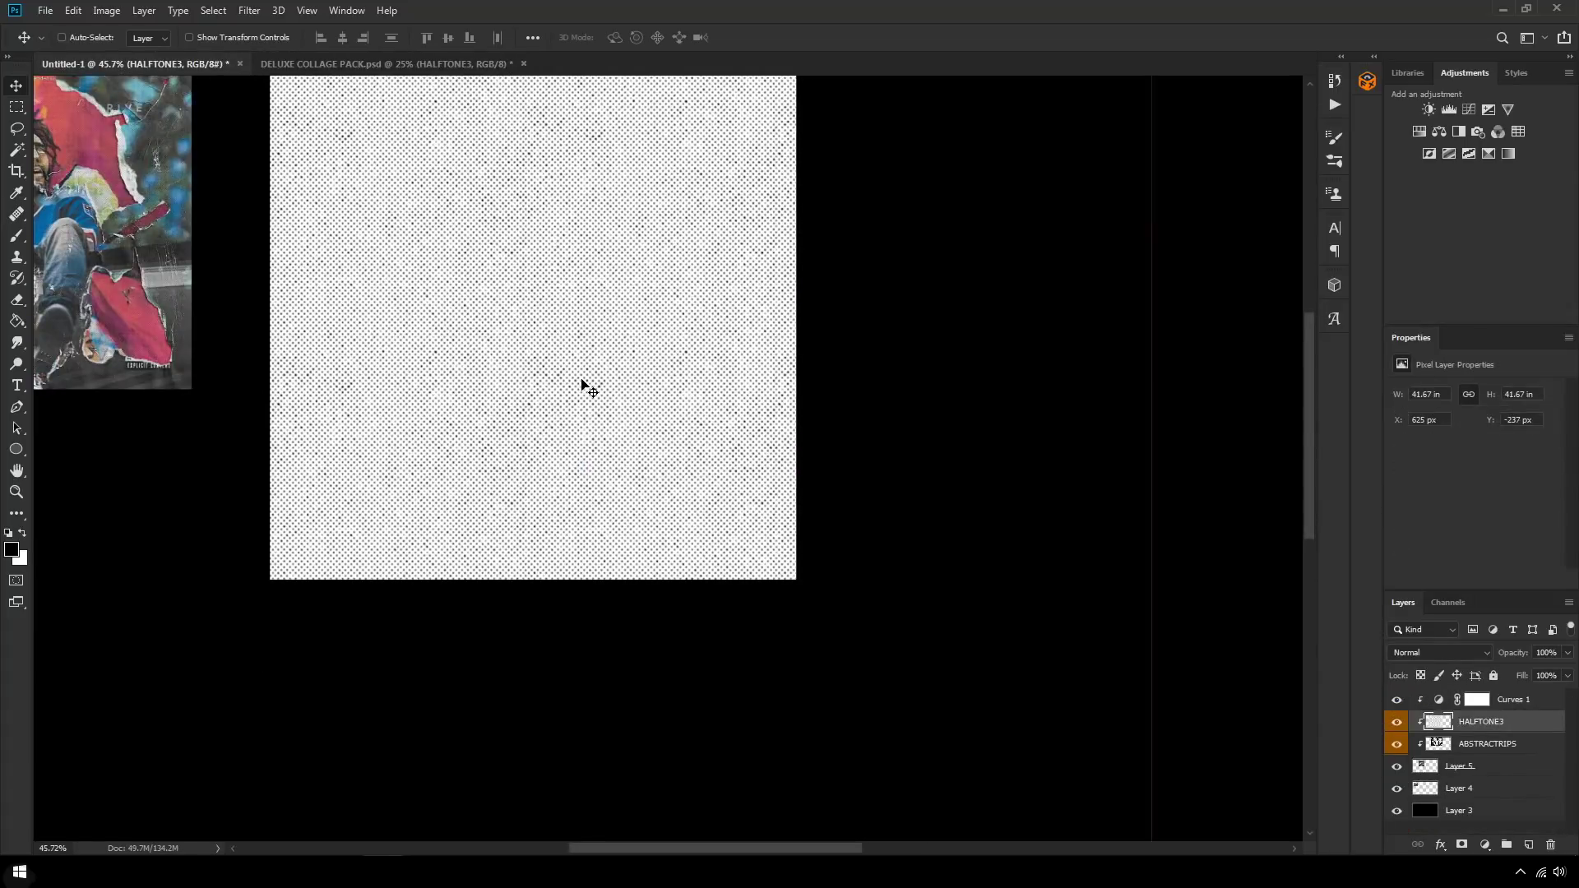
key(ctrl+t)
scroll(581, 384, down, 2)
drag(820, 731, 819, 727)
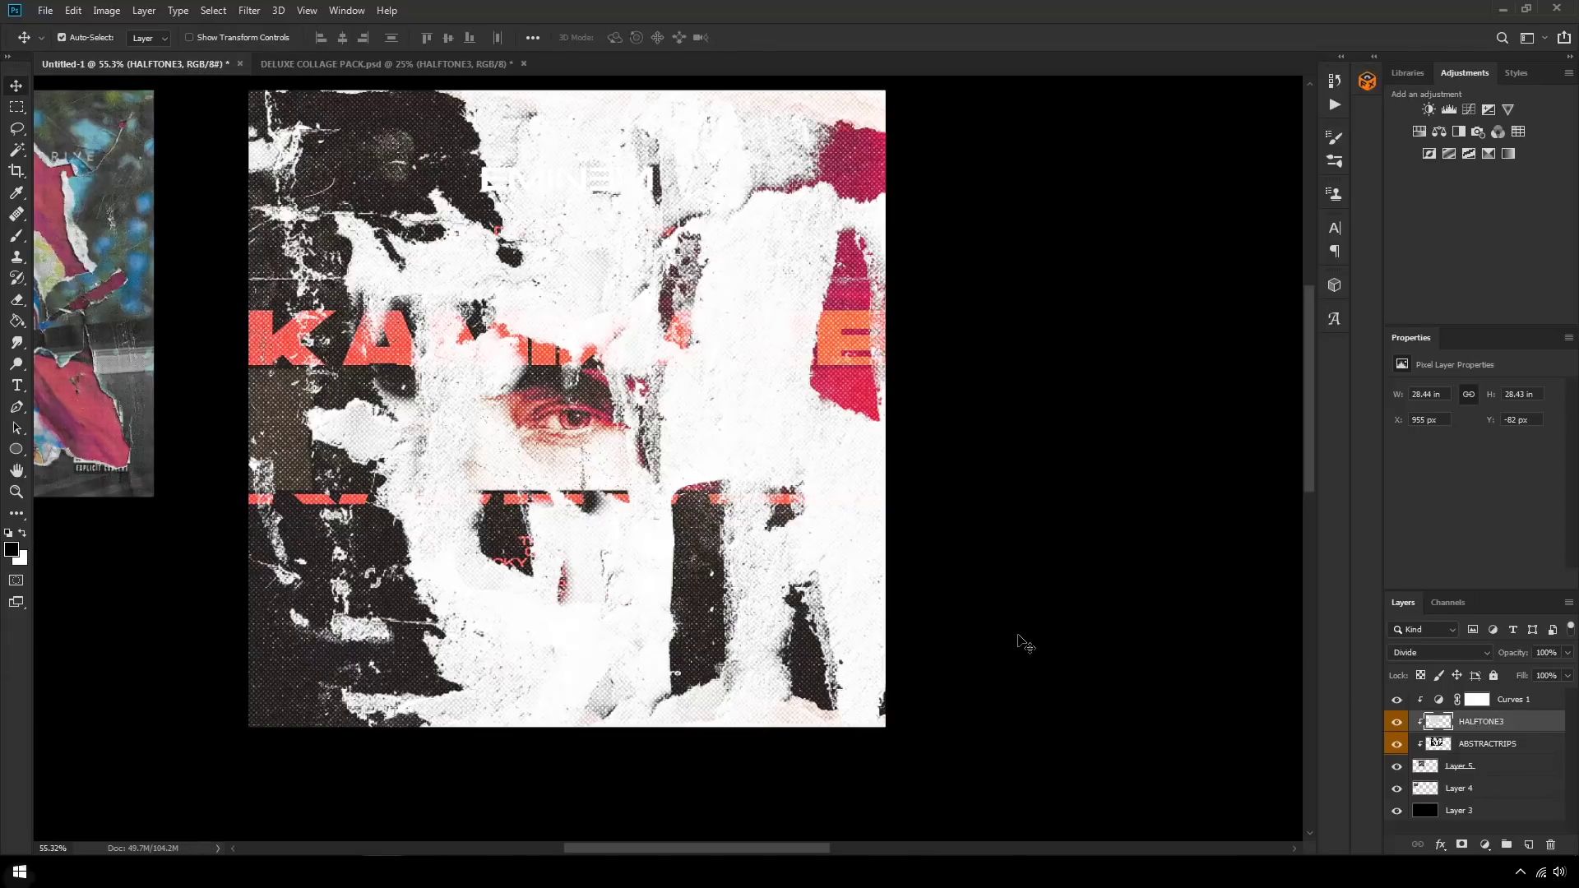
scroll(699, 384, down, 2)
scroll(695, 384, up, 1)
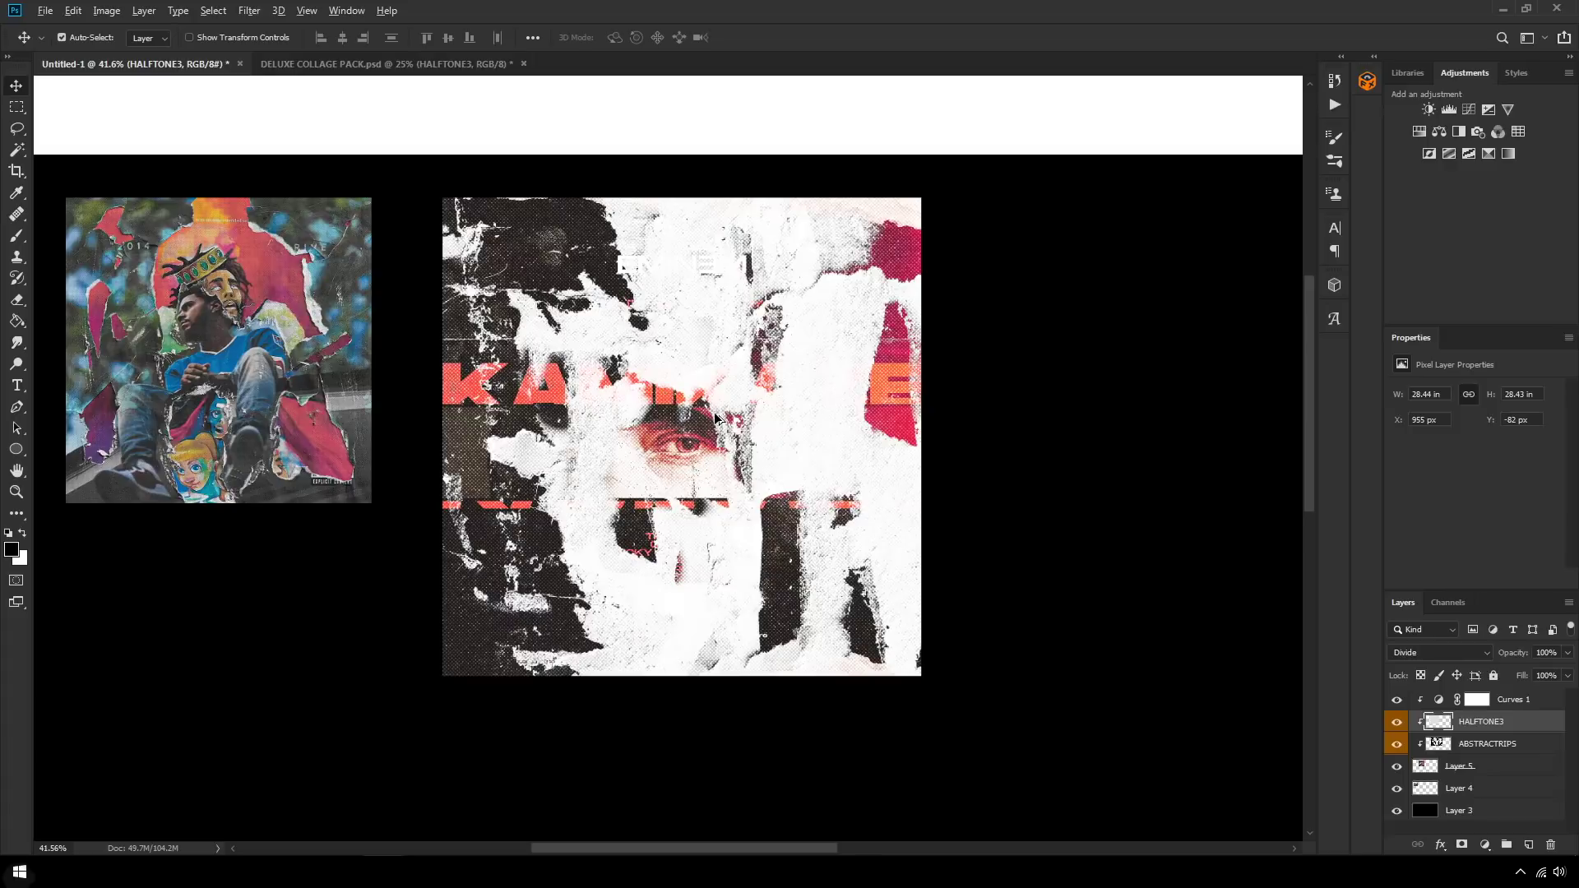
scroll(716, 420, down, 2)
scroll(219, 332, up, 4)
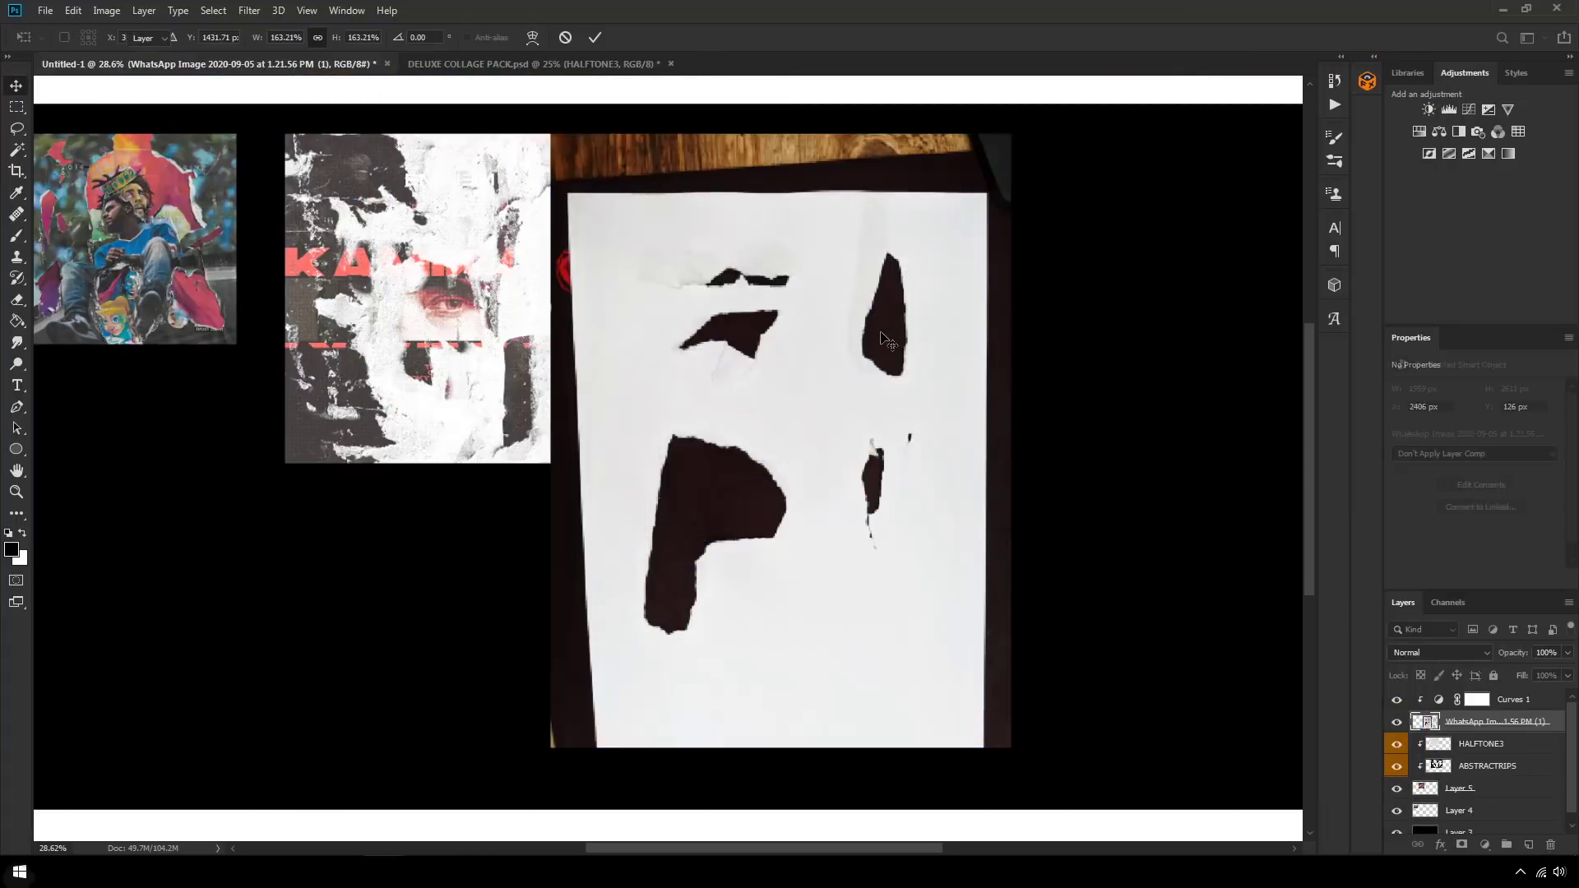
Step: Rotate the placed torn-paper photo 90° counter-clockwise to landscape and commit it
key(ctrl+t)
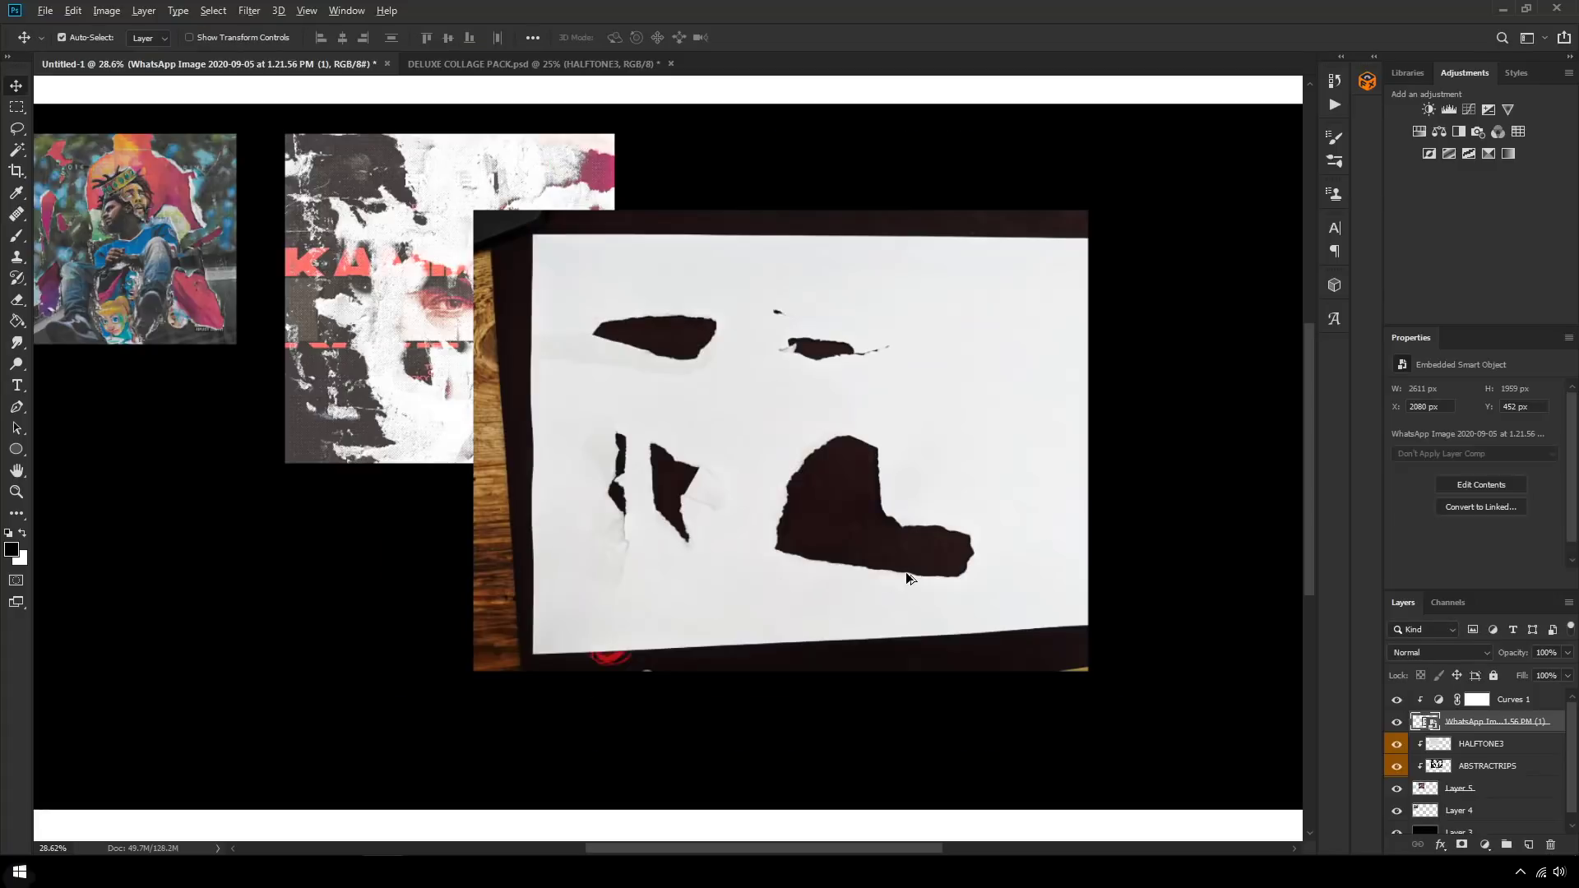
key(Return)
key(ctrl+plus)
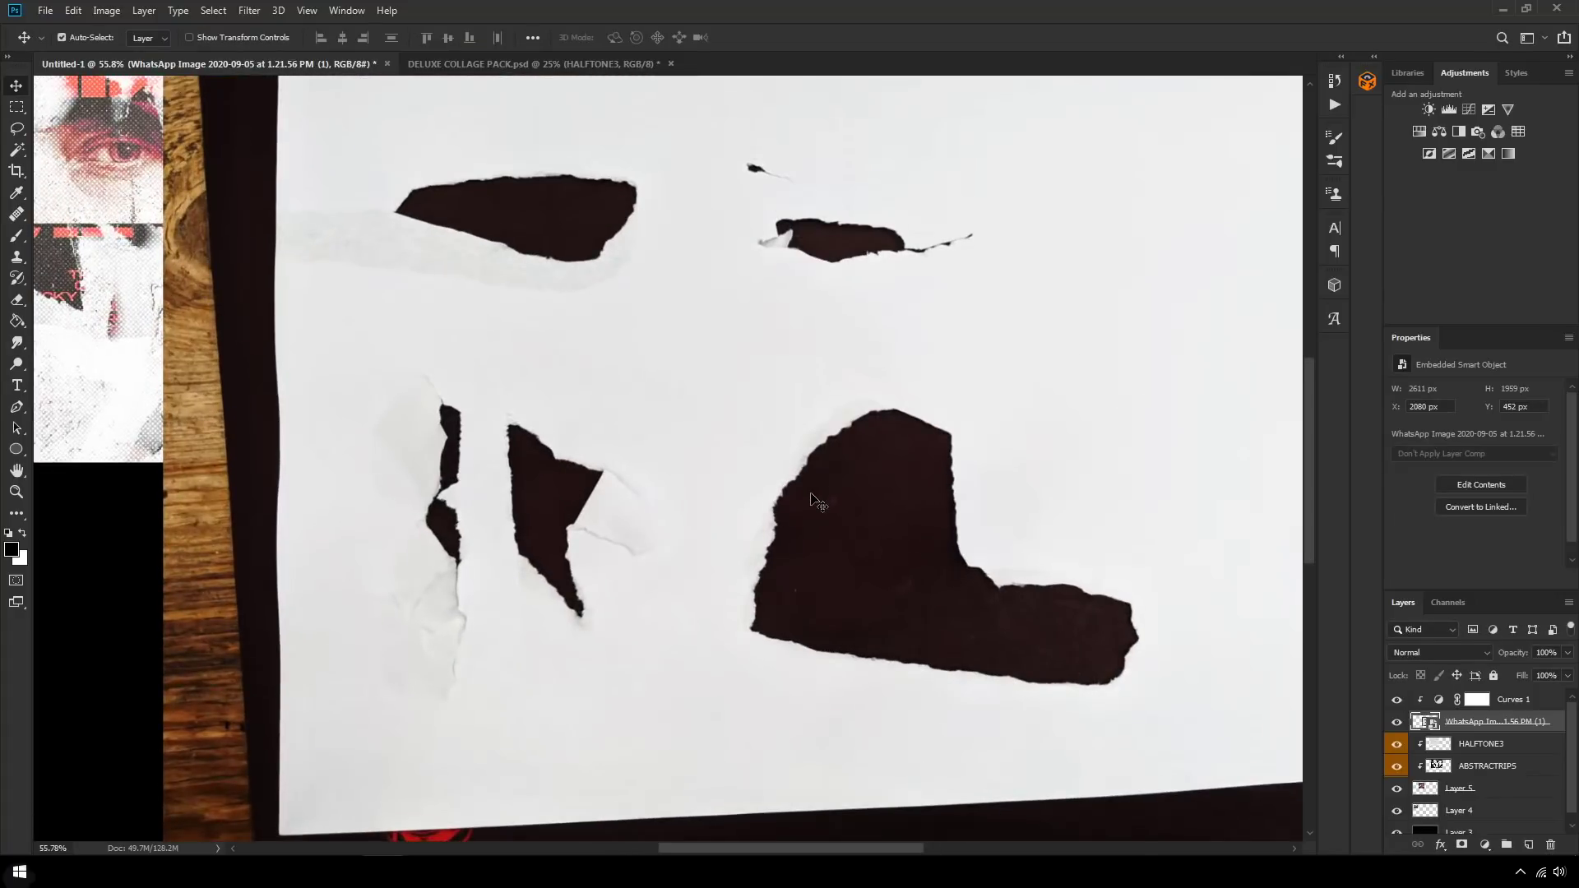
scroll(819, 502, down, 2)
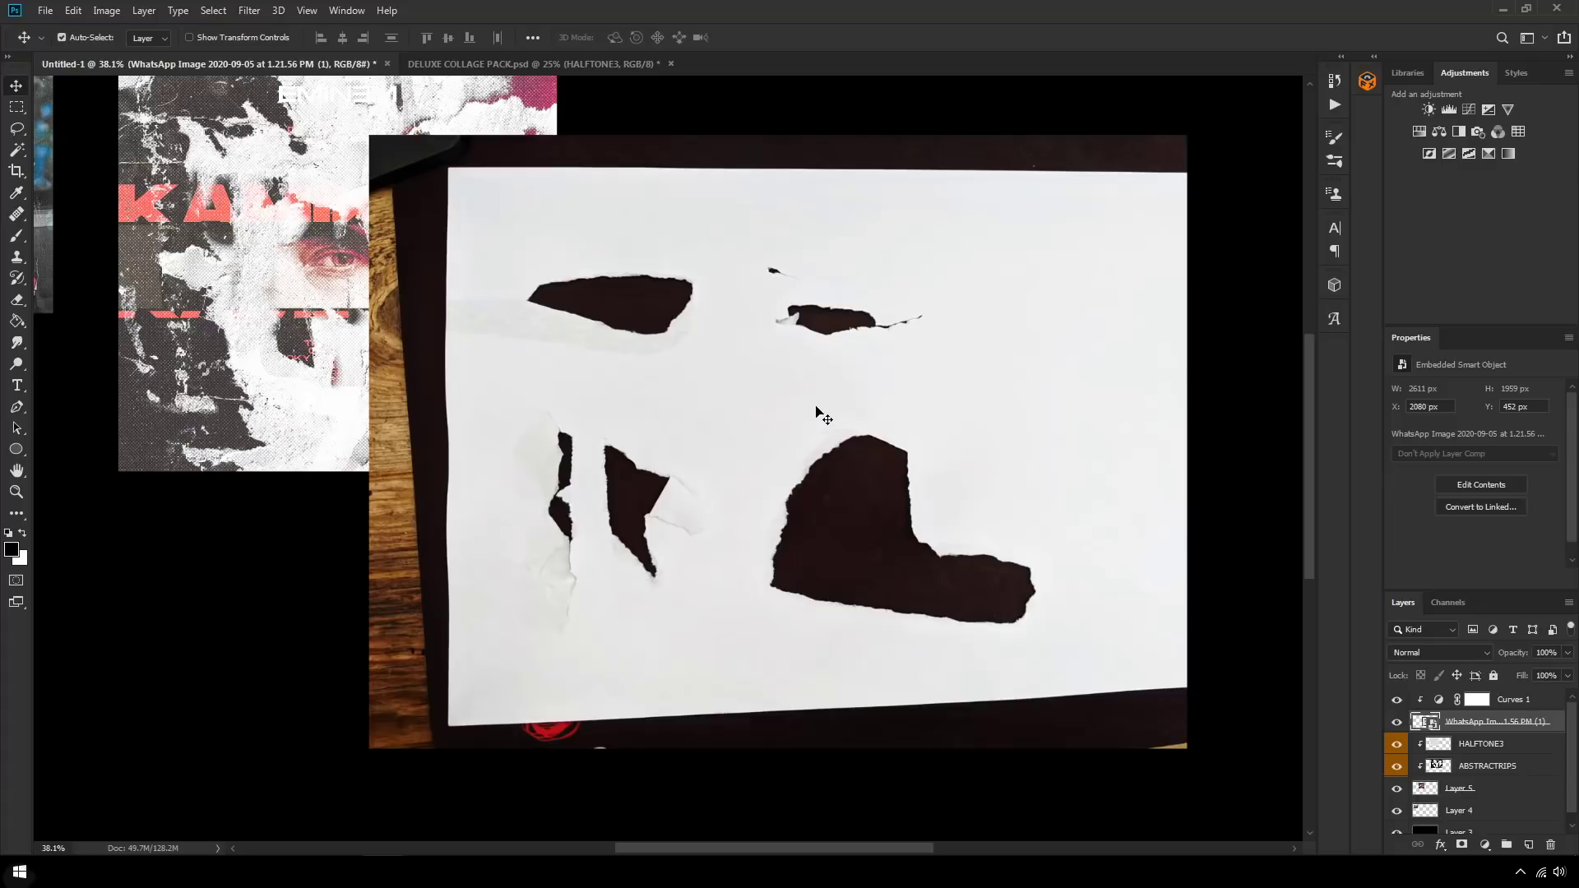
scroll(810, 423, up, 1)
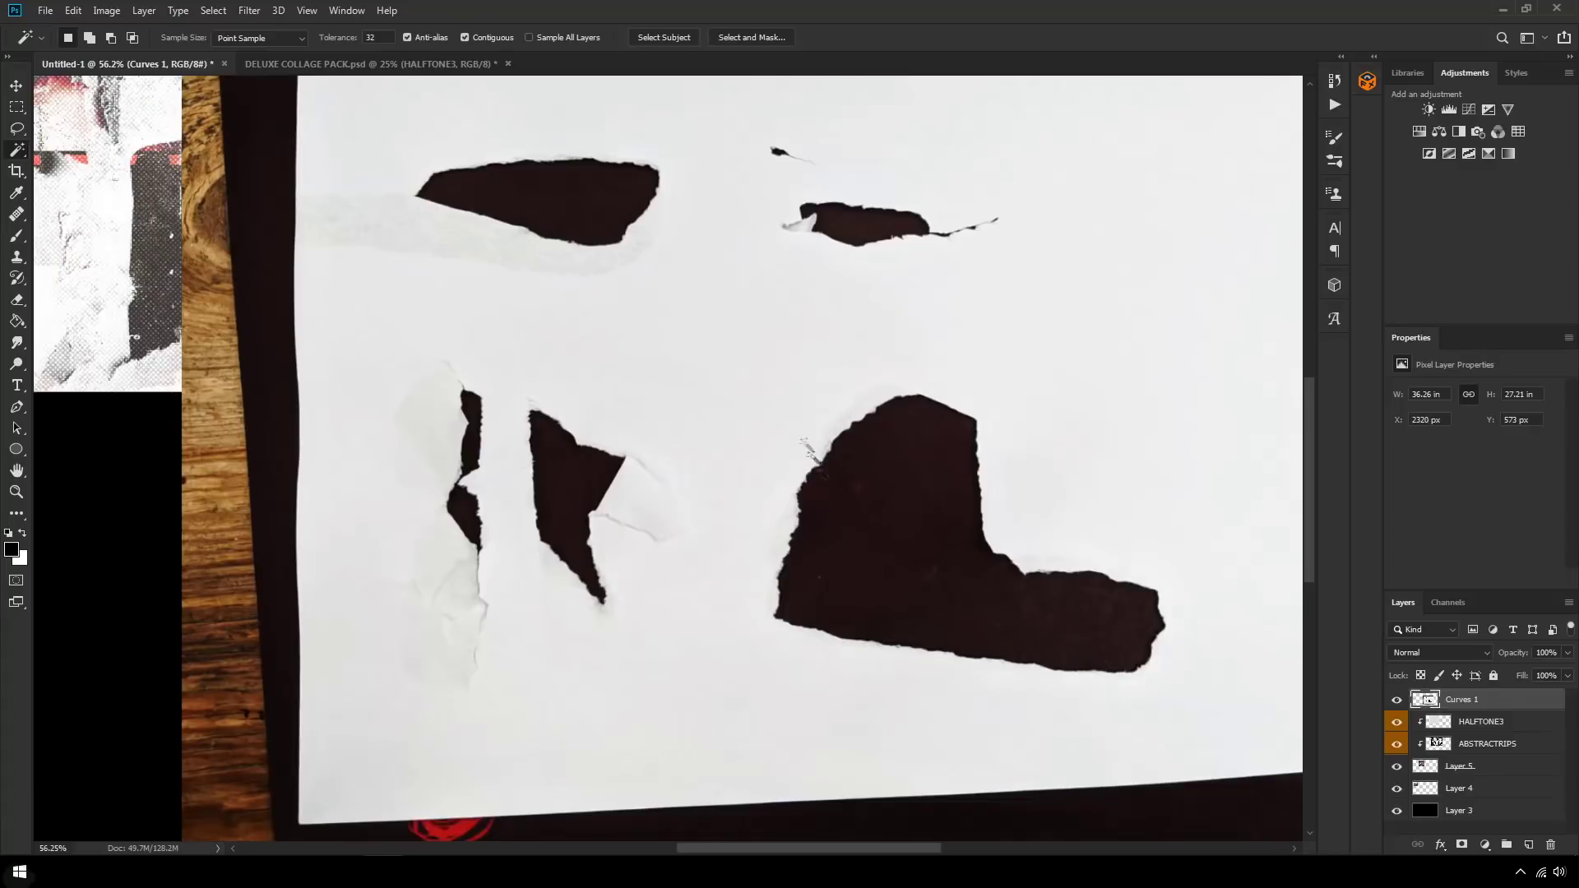
Step: Select the five dark torn holes in the paper photo with the Magic Wand
shift+click(568, 471)
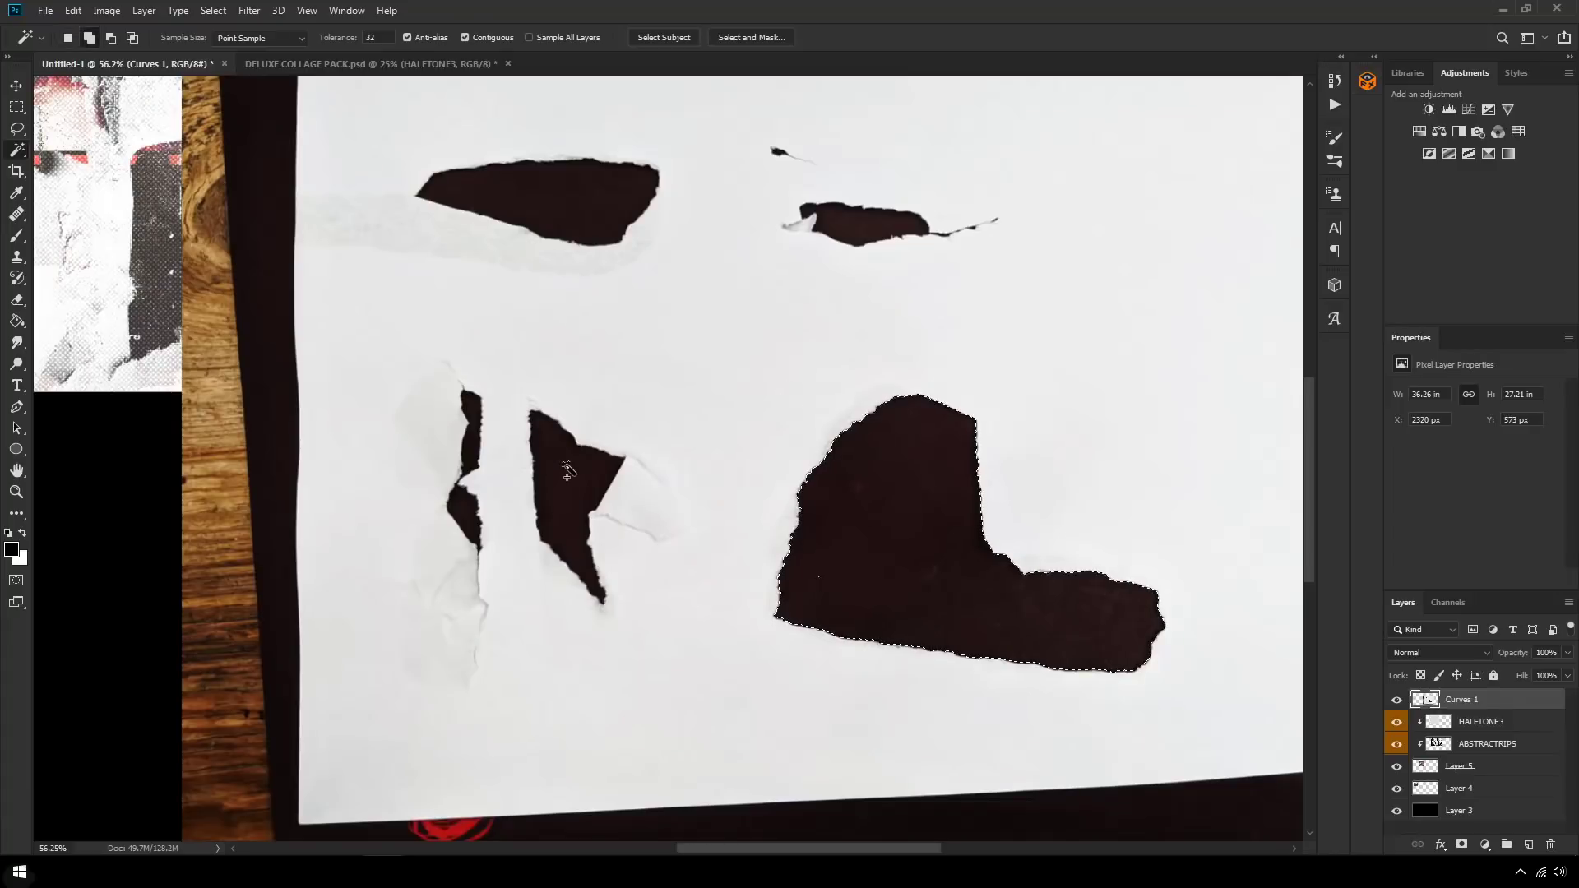
shift+click(471, 444)
shift+click(462, 503)
shift+click(543, 202)
shift+click(863, 224)
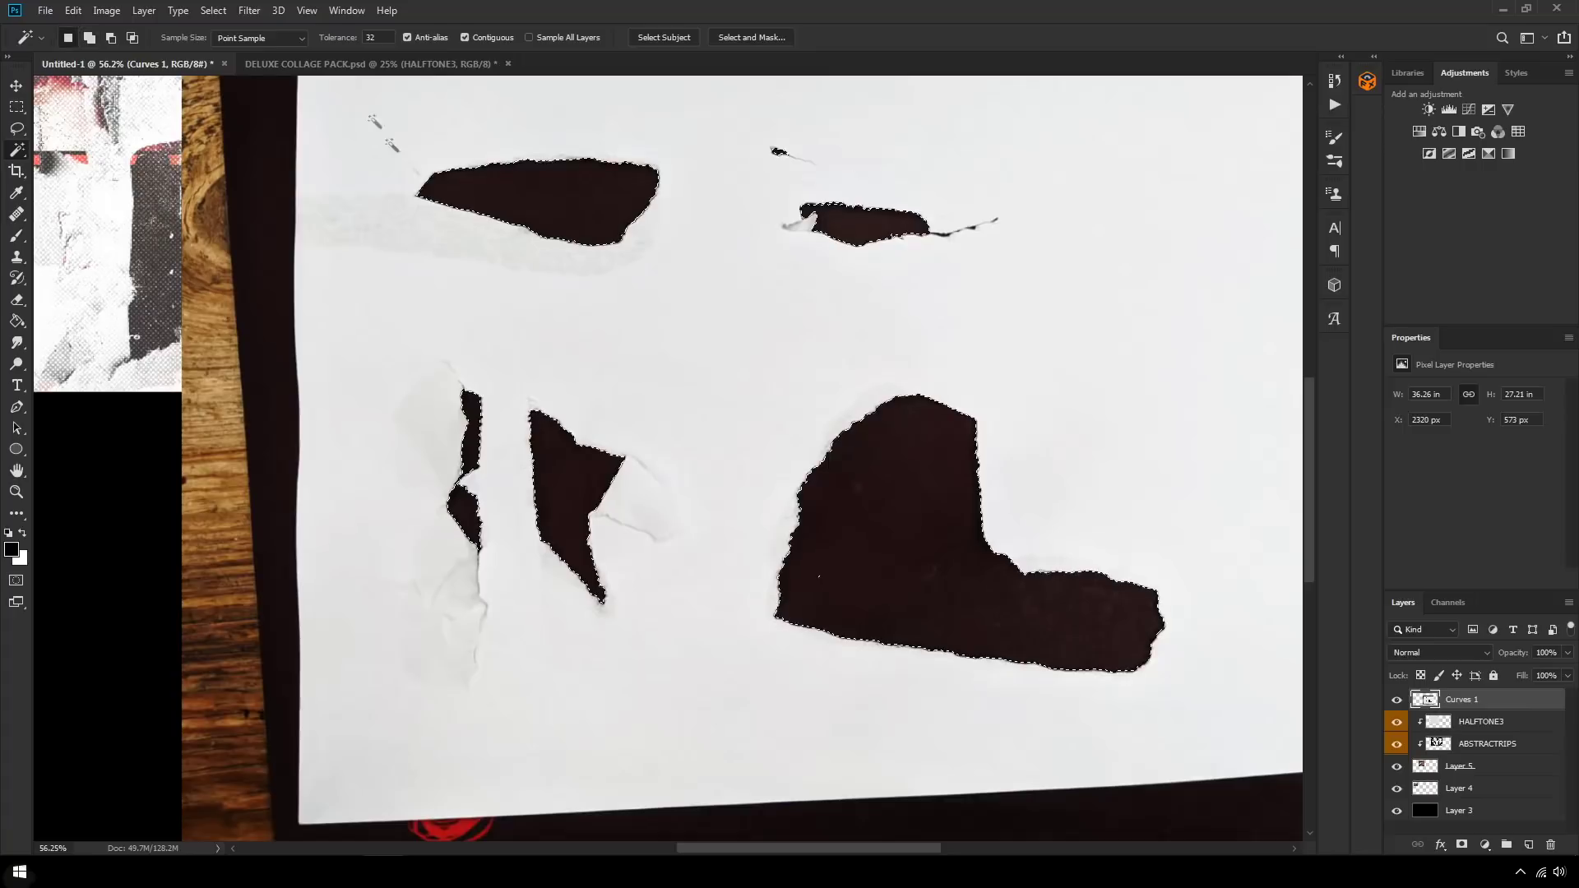
Step: Expand the hole selection by 2 pixels with Select > Modify > Expand
click(214, 10)
mouse_move(241, 245)
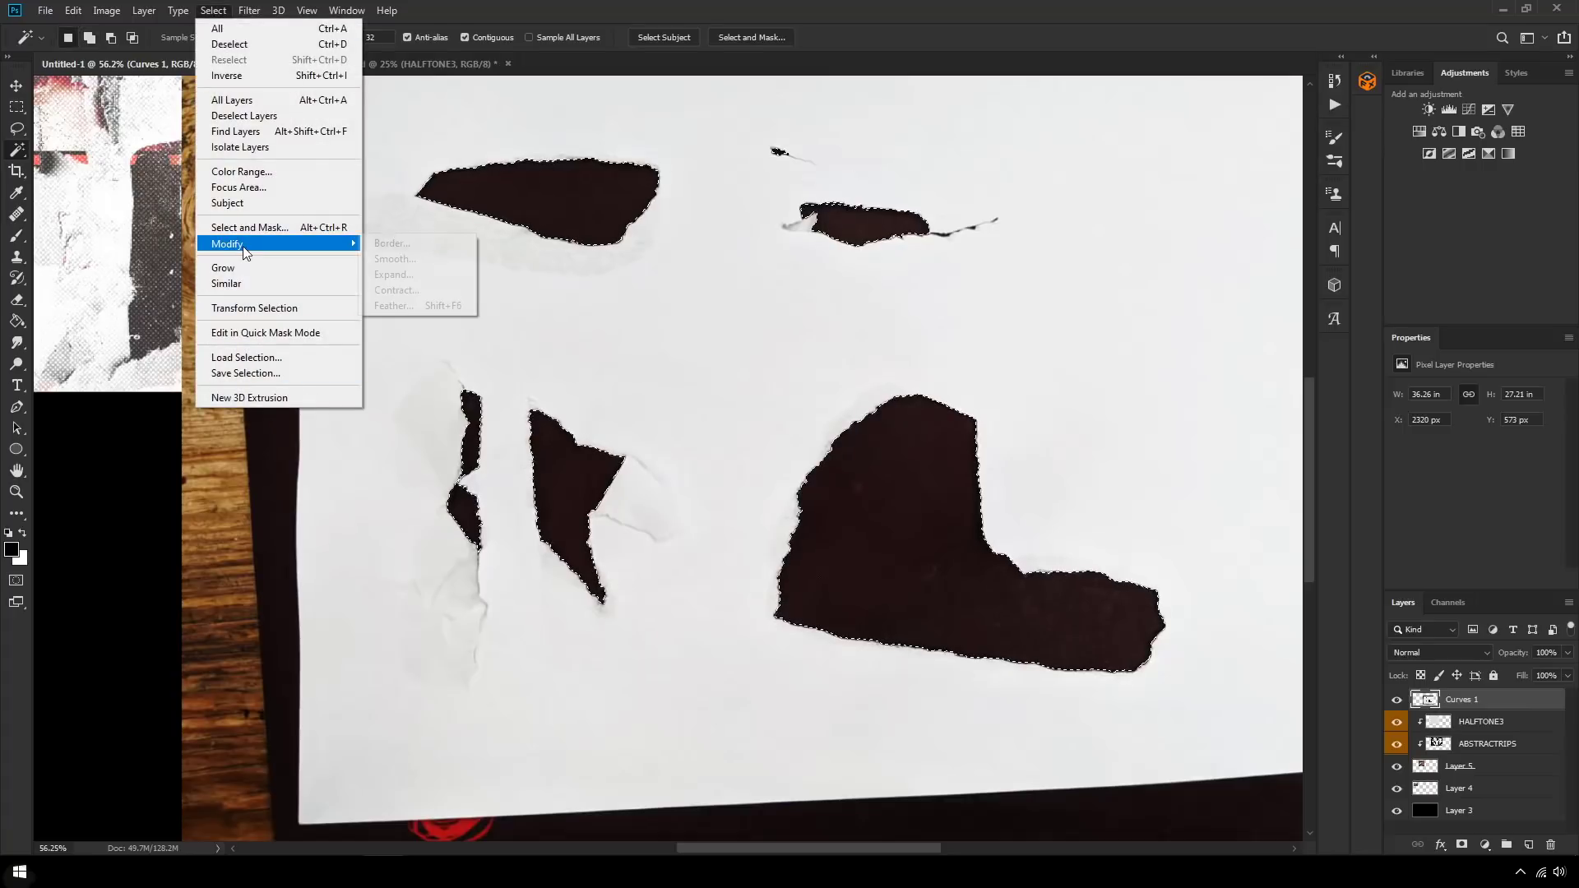
click(403, 276)
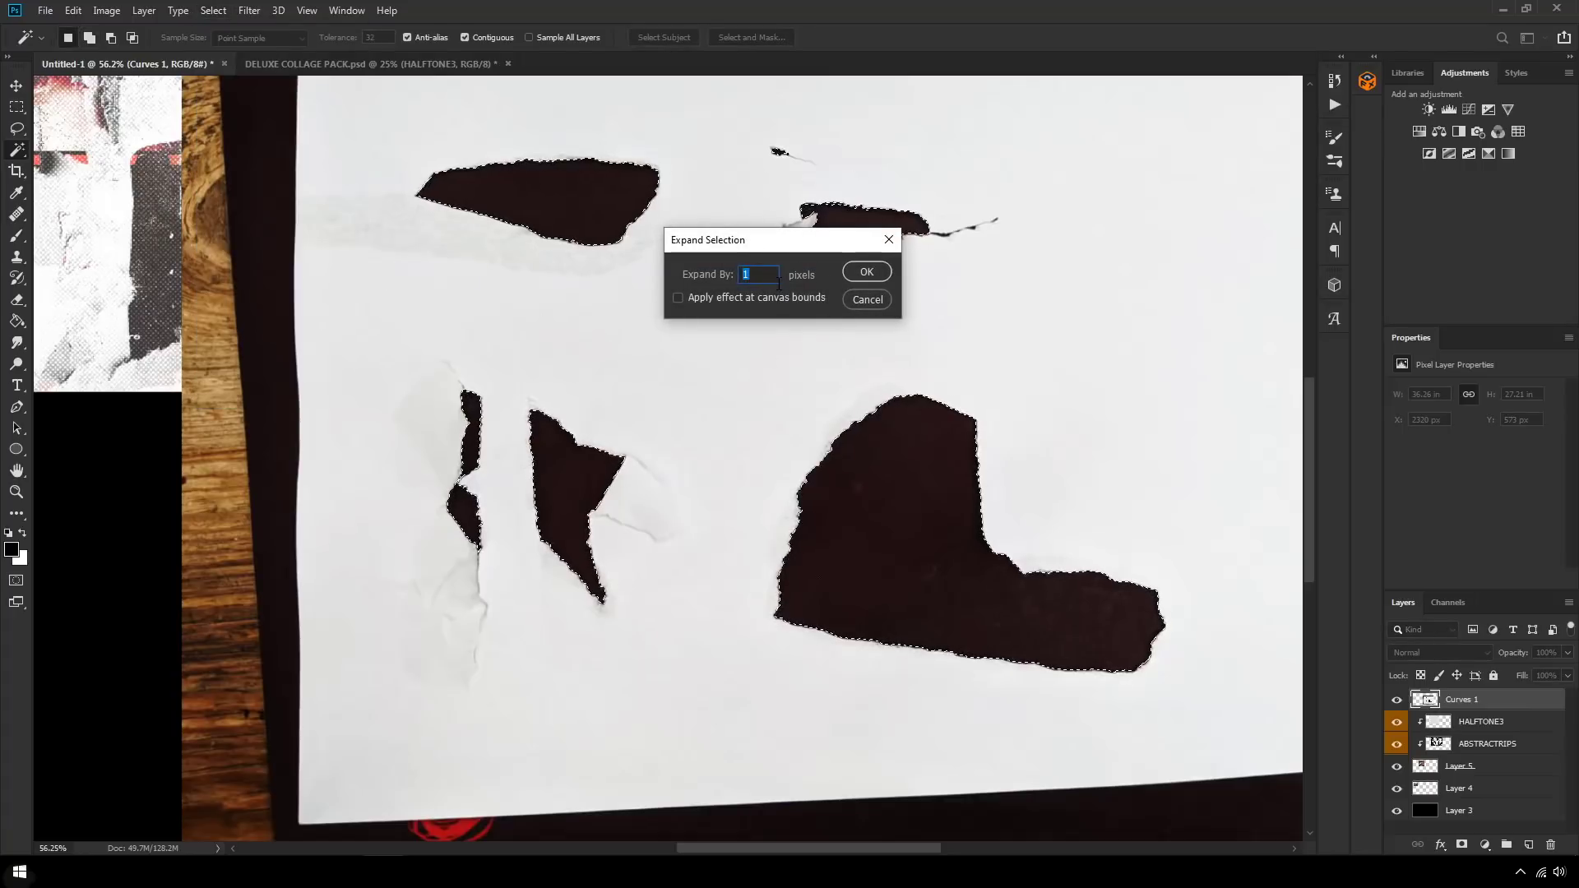
text(2)
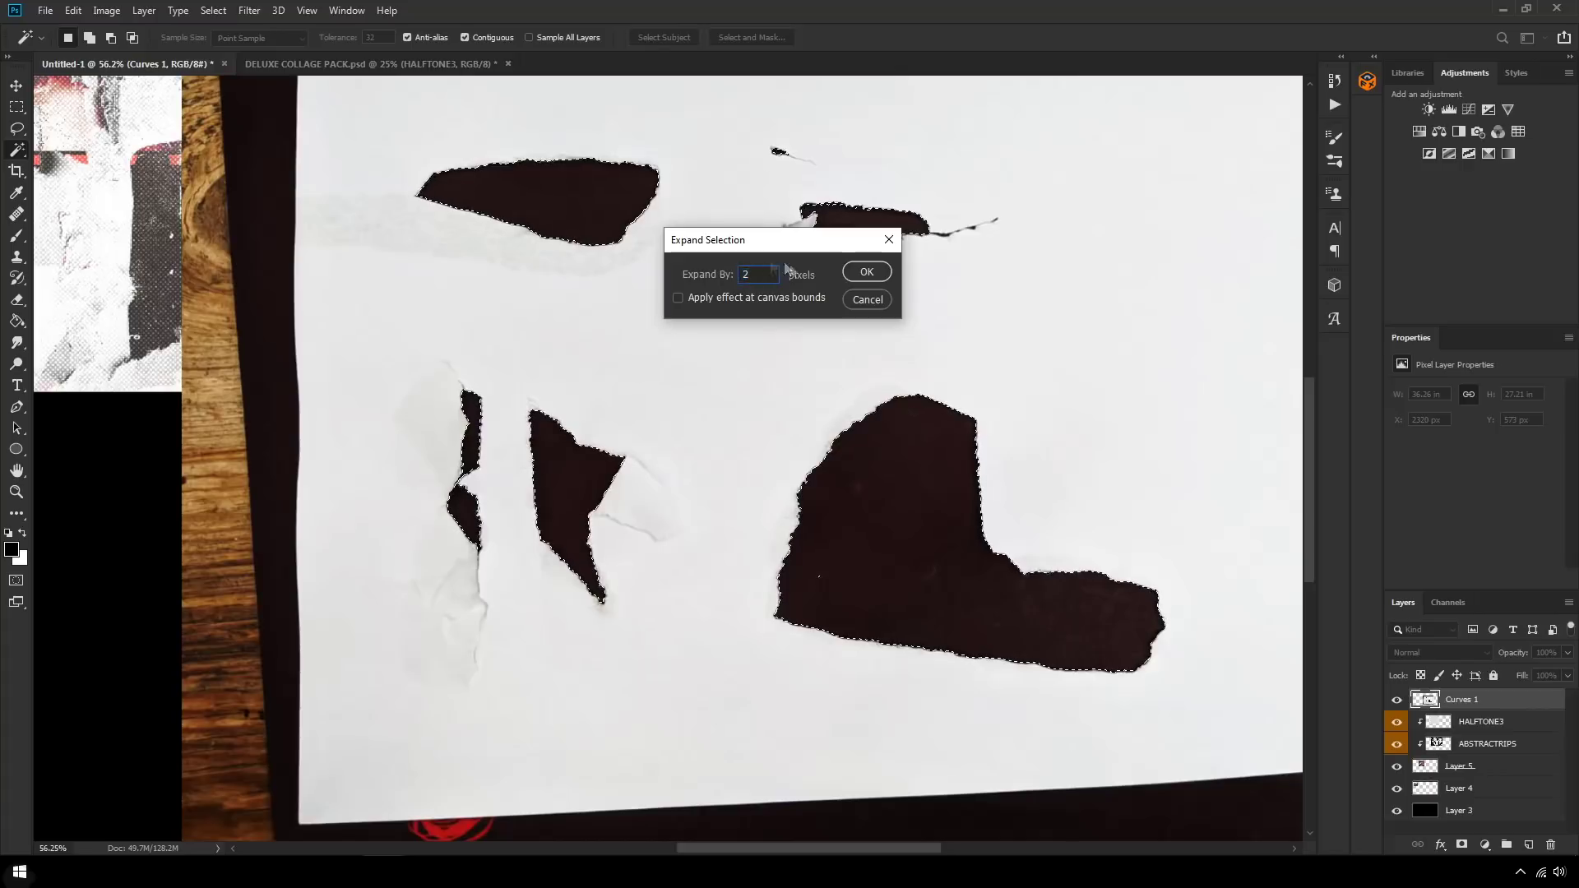
click(867, 272)
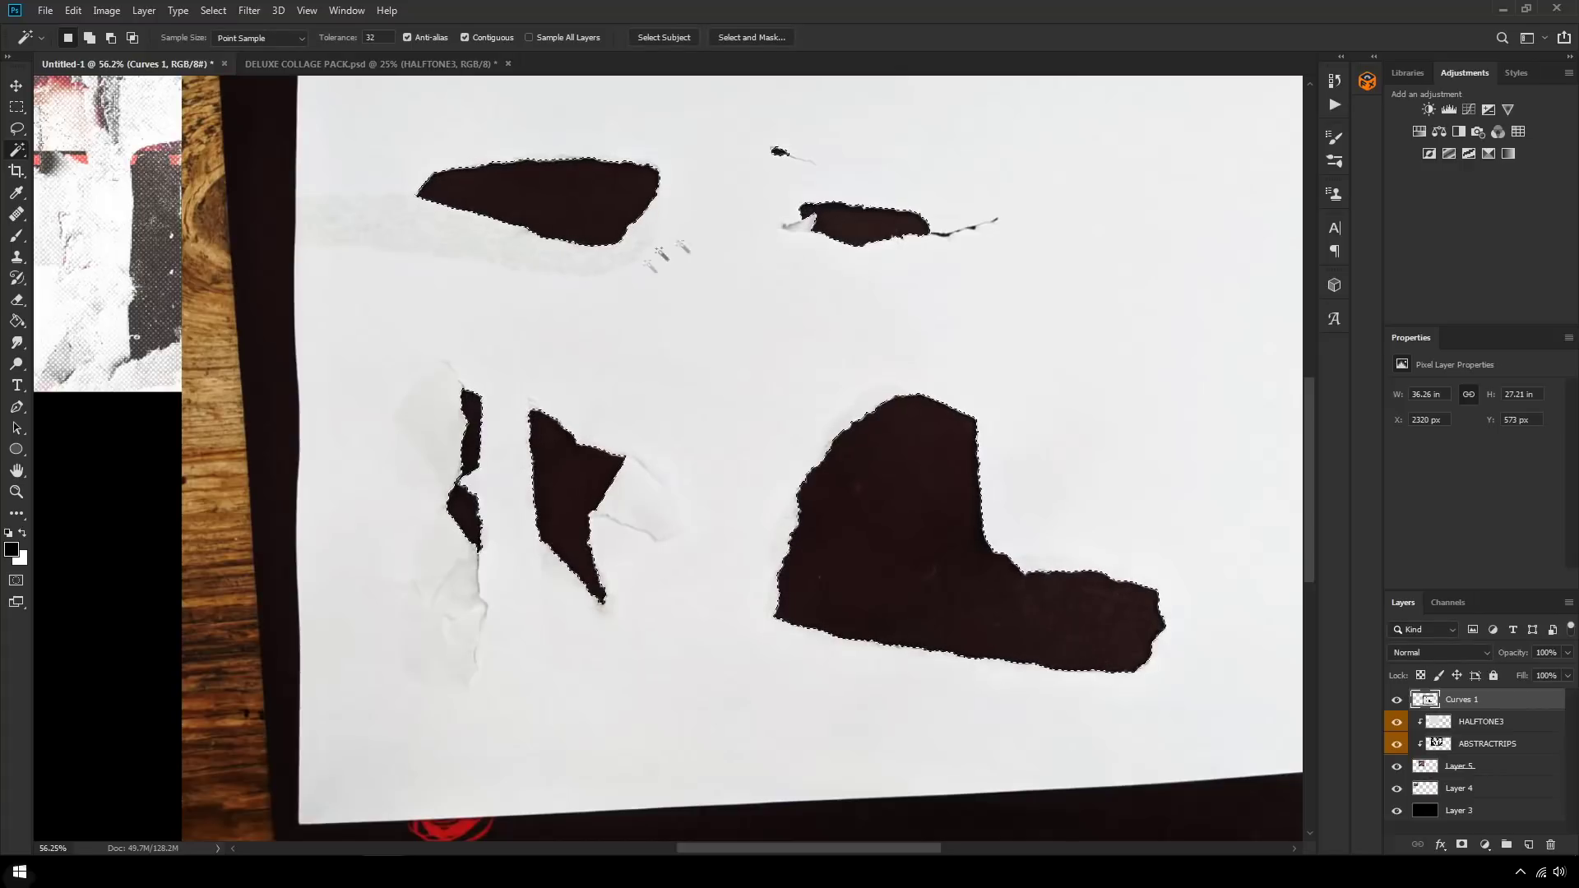
scroll(842, 460, up, 2)
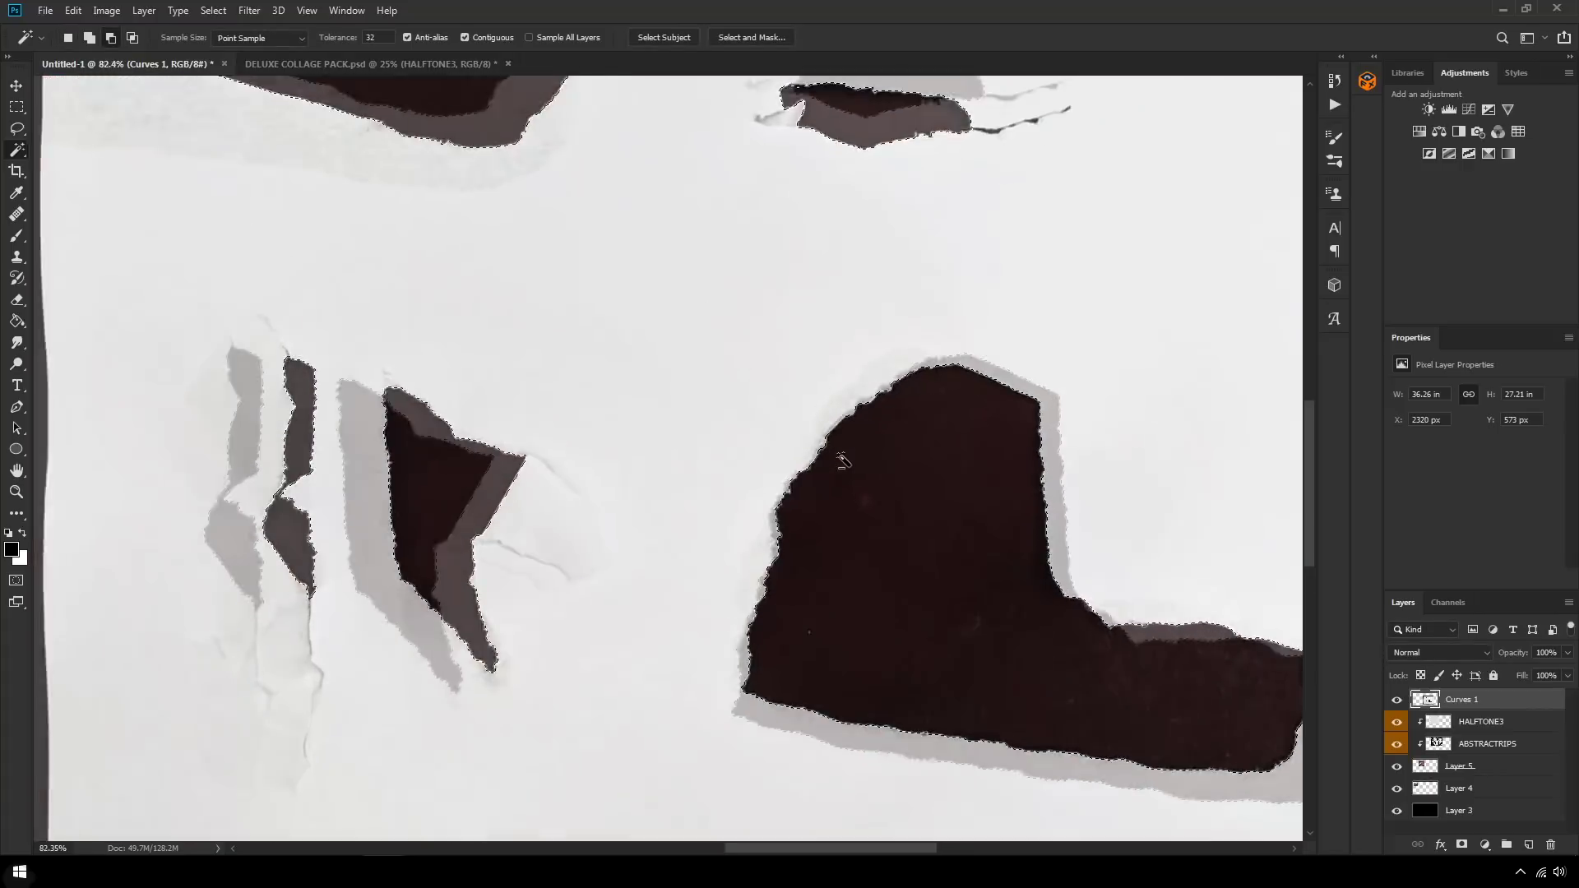
scroll(843, 461, up, 5)
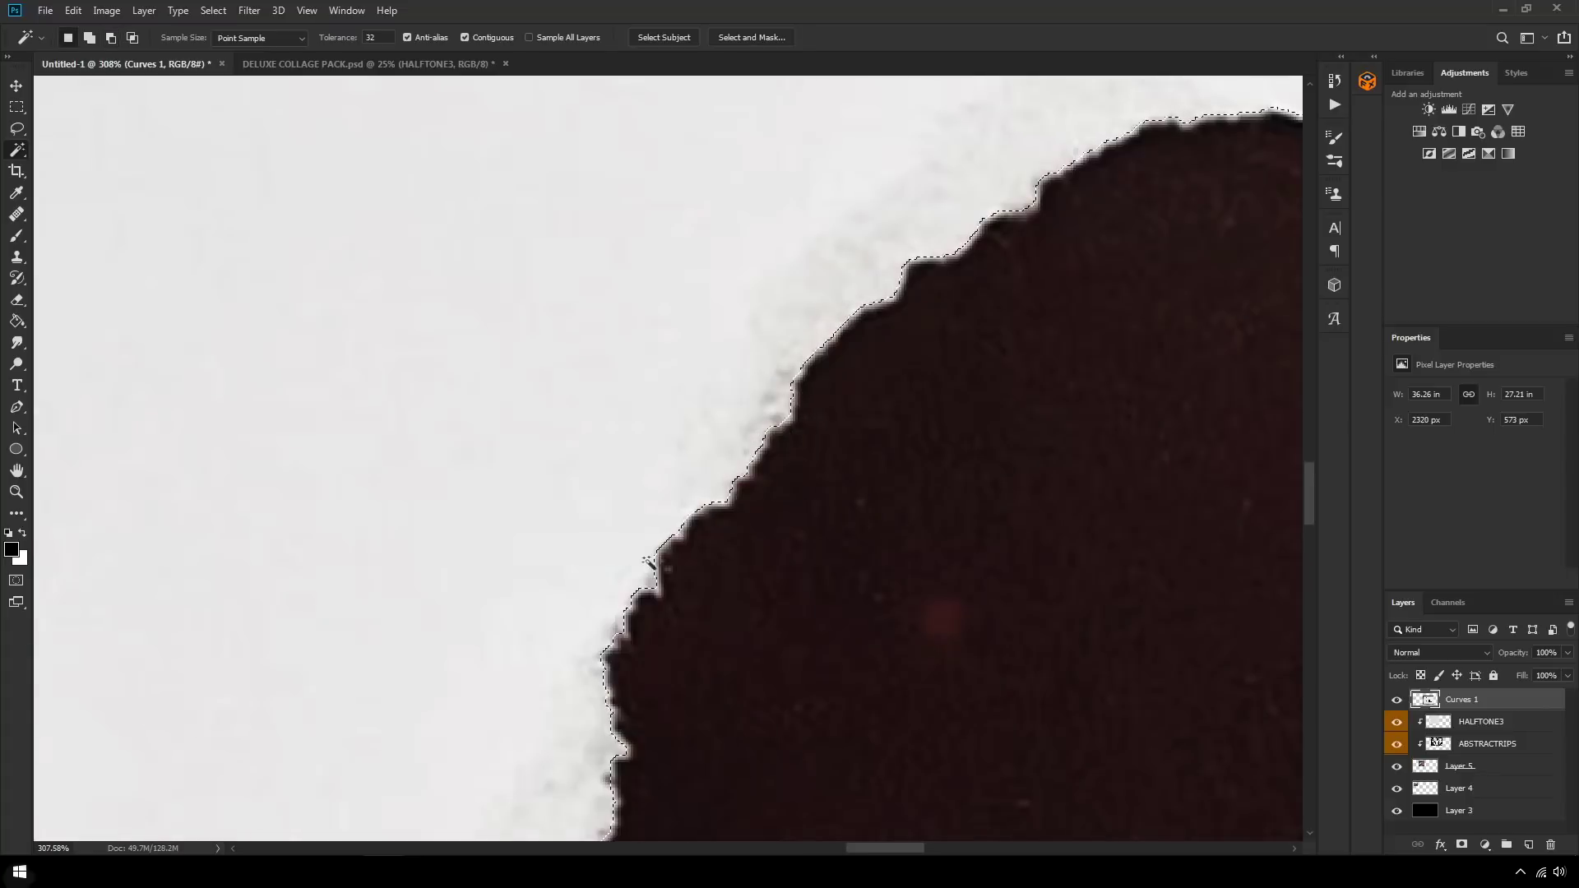
scroll(649, 563, down, 3)
scroll(642, 584, up, 4)
scroll(637, 605, down, 4)
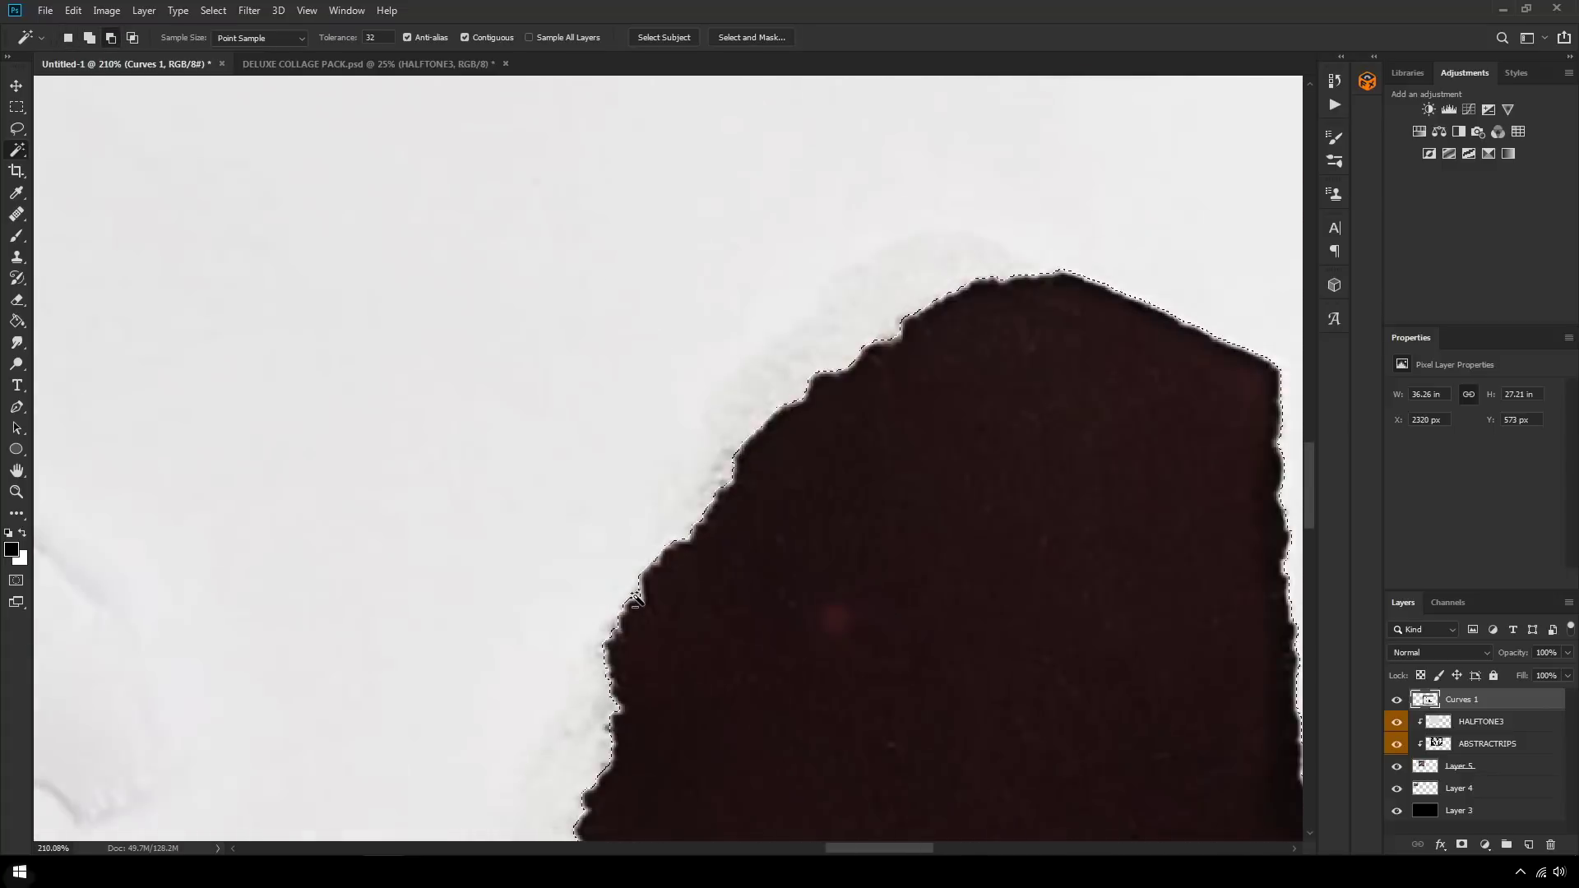
scroll(635, 600, down, 9)
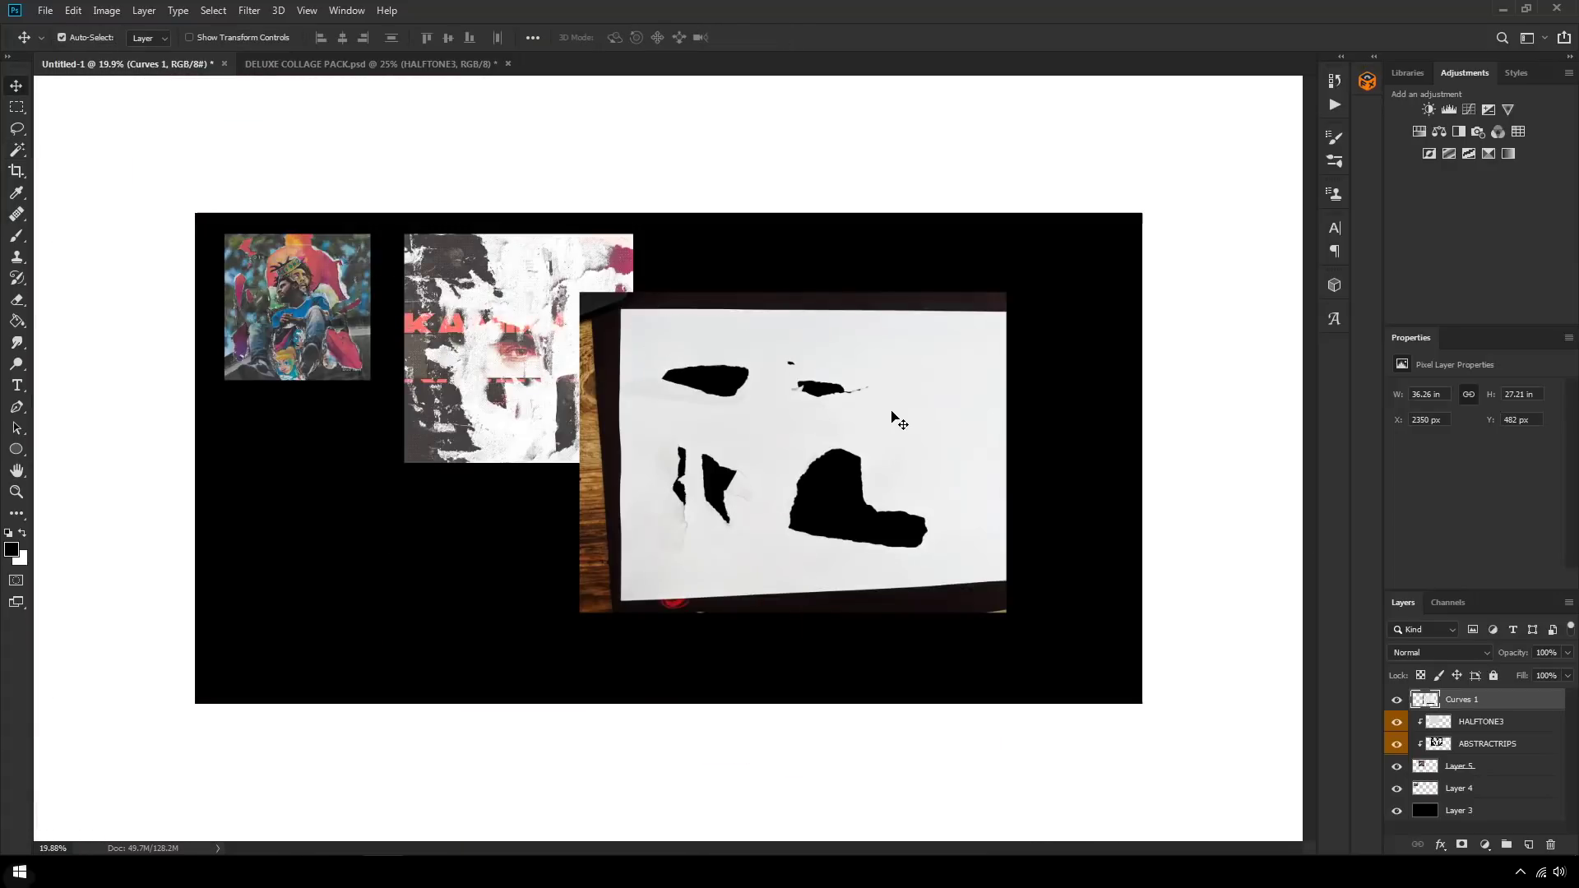
Step: Resize the Kids See Ghosts cover and arrange it with the mountain cover beside the paper photo
scroll(898, 417, up, 3)
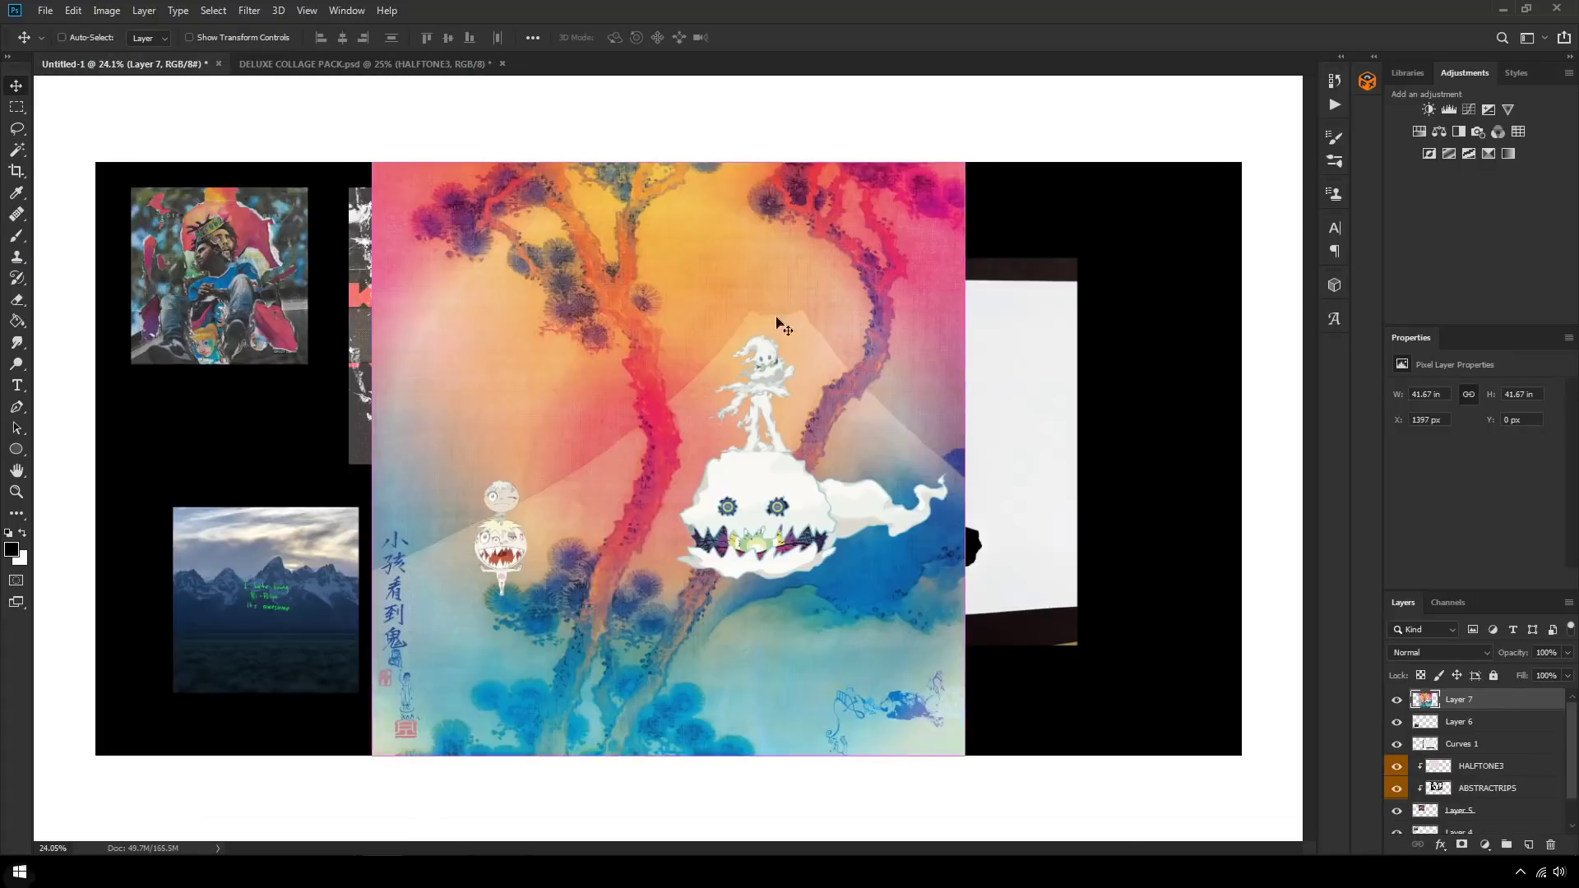
drag(962, 164, 826, 301)
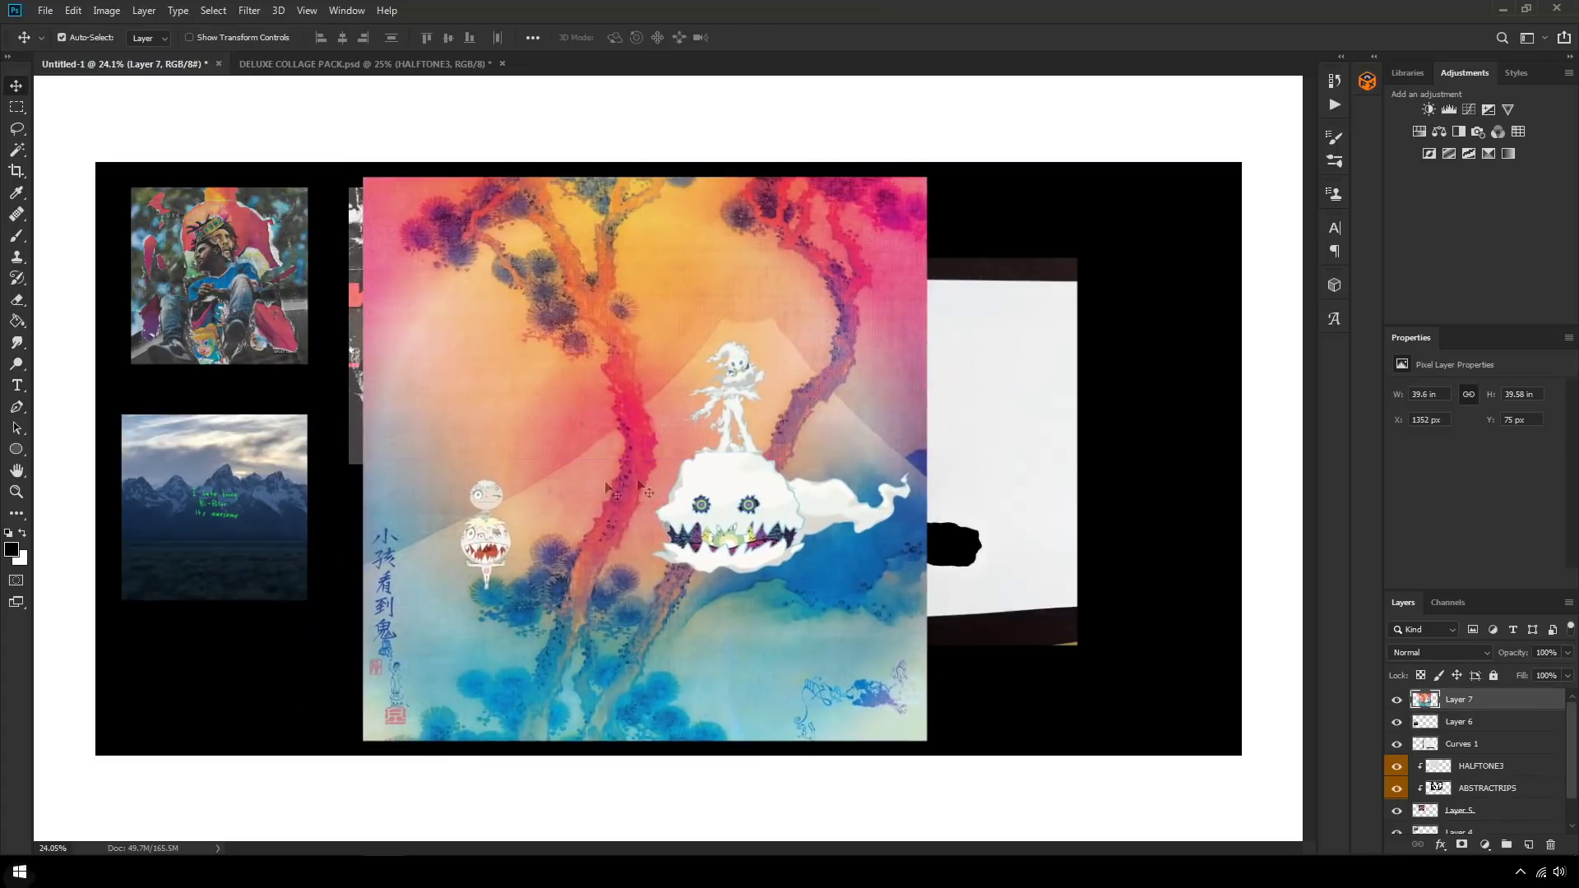
drag(214, 508, 249, 536)
drag(667, 497, 613, 498)
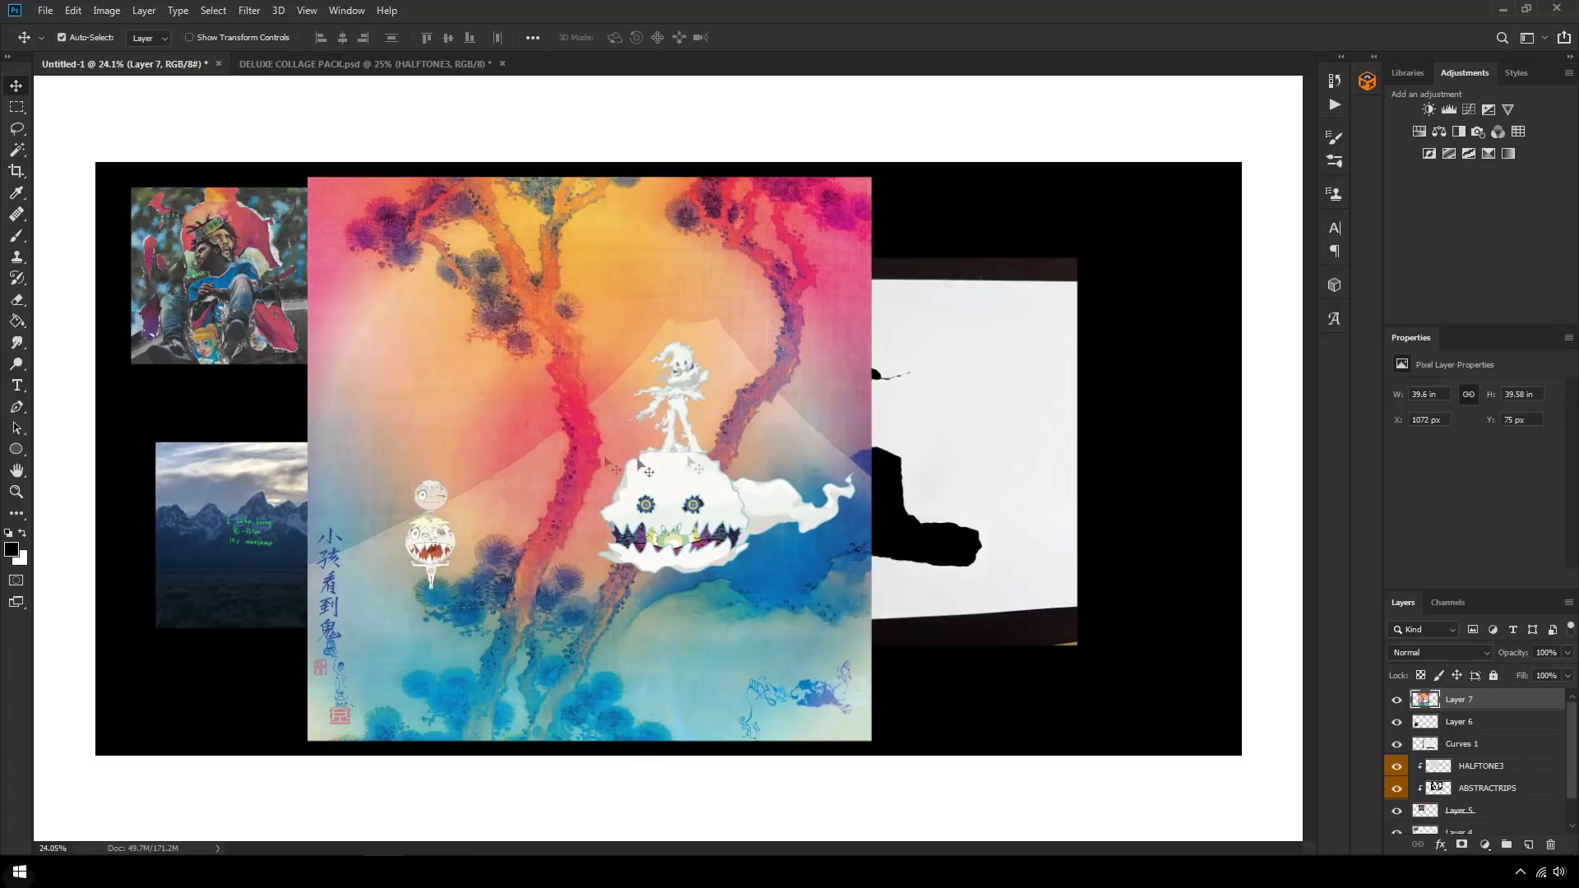
drag(648, 472, 351, 425)
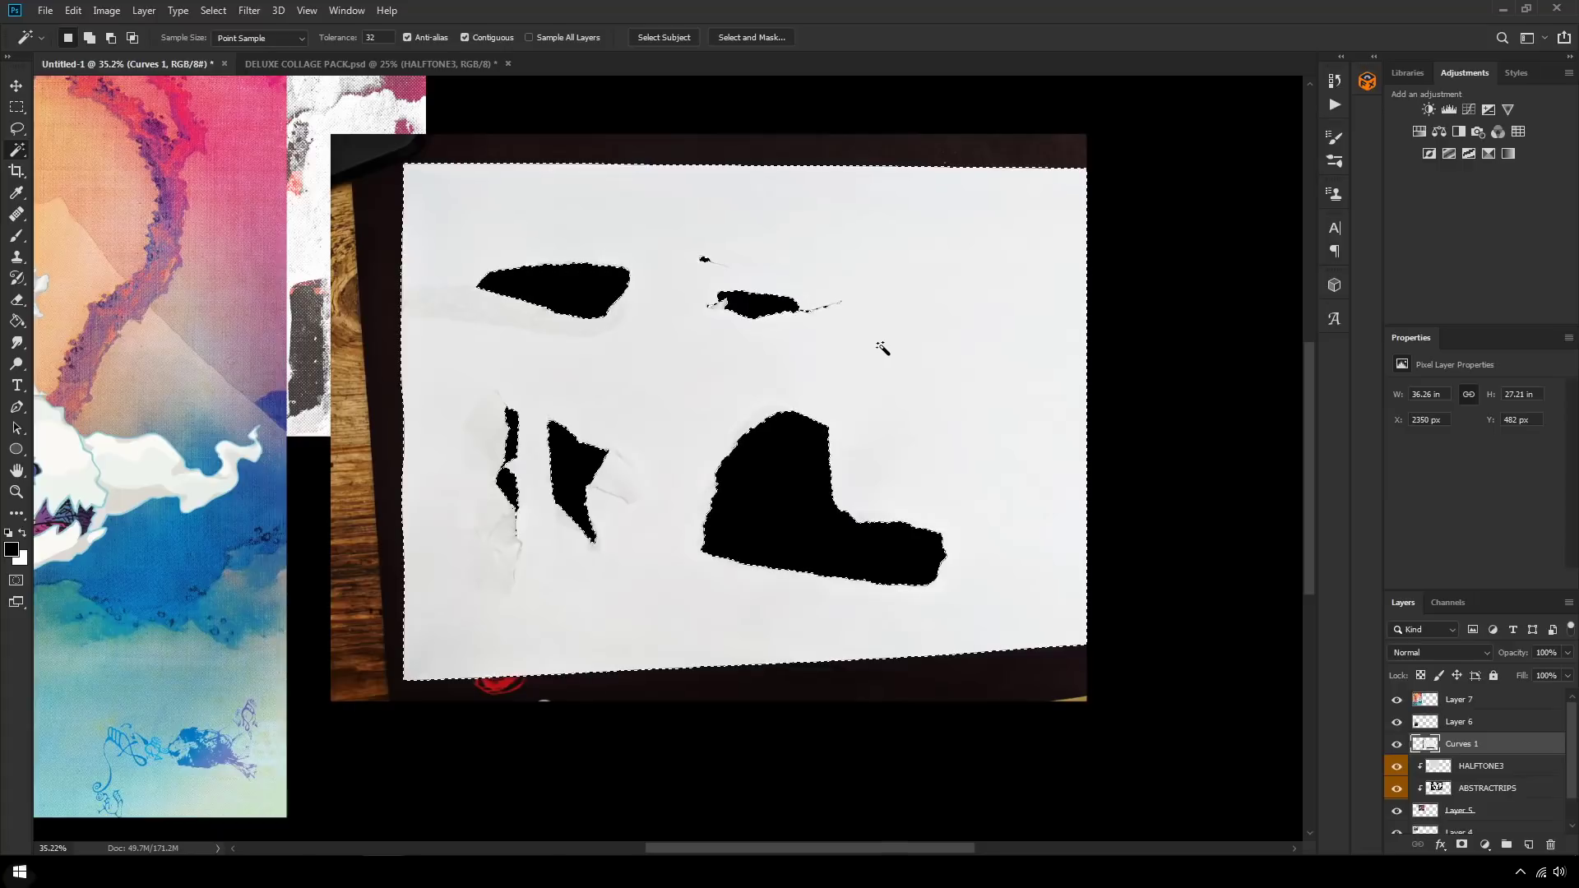
Step: Invert the selection, delete the wood and dark background around the paper, and deselect
key(ctrl+shift+i)
key(Delete)
key(ctrl+d)
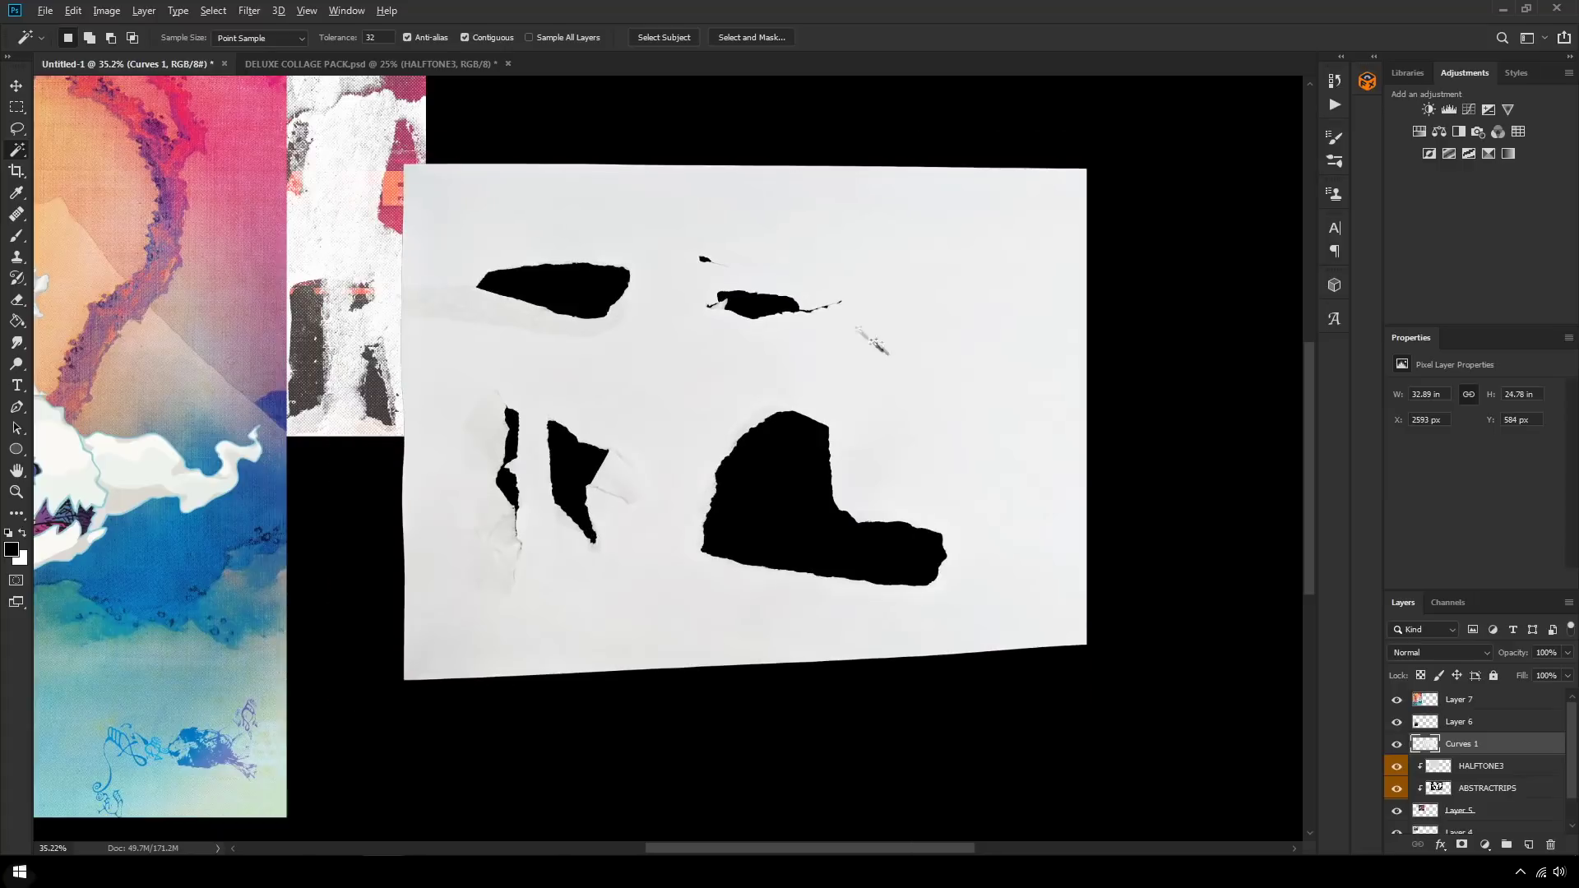
key(ctrl+0)
Step: Move the Kids See Ghosts cover over the paper and clip it into the torn-paper layer
key(v)
drag(464, 431, 874, 425)
right_click(1468, 701)
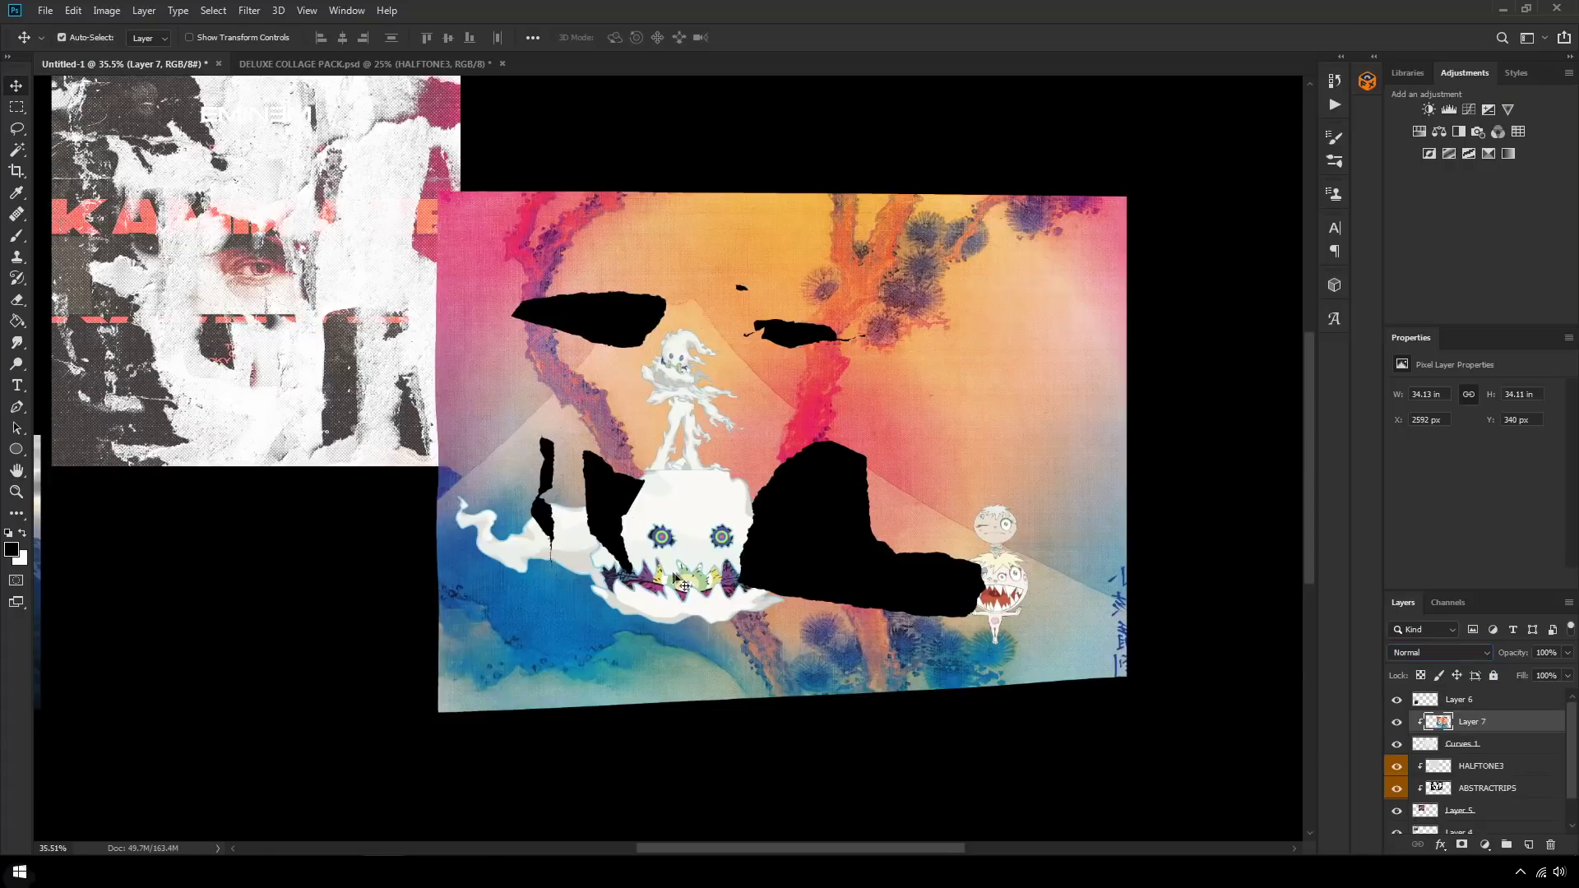
scroll(861, 649, up, 2)
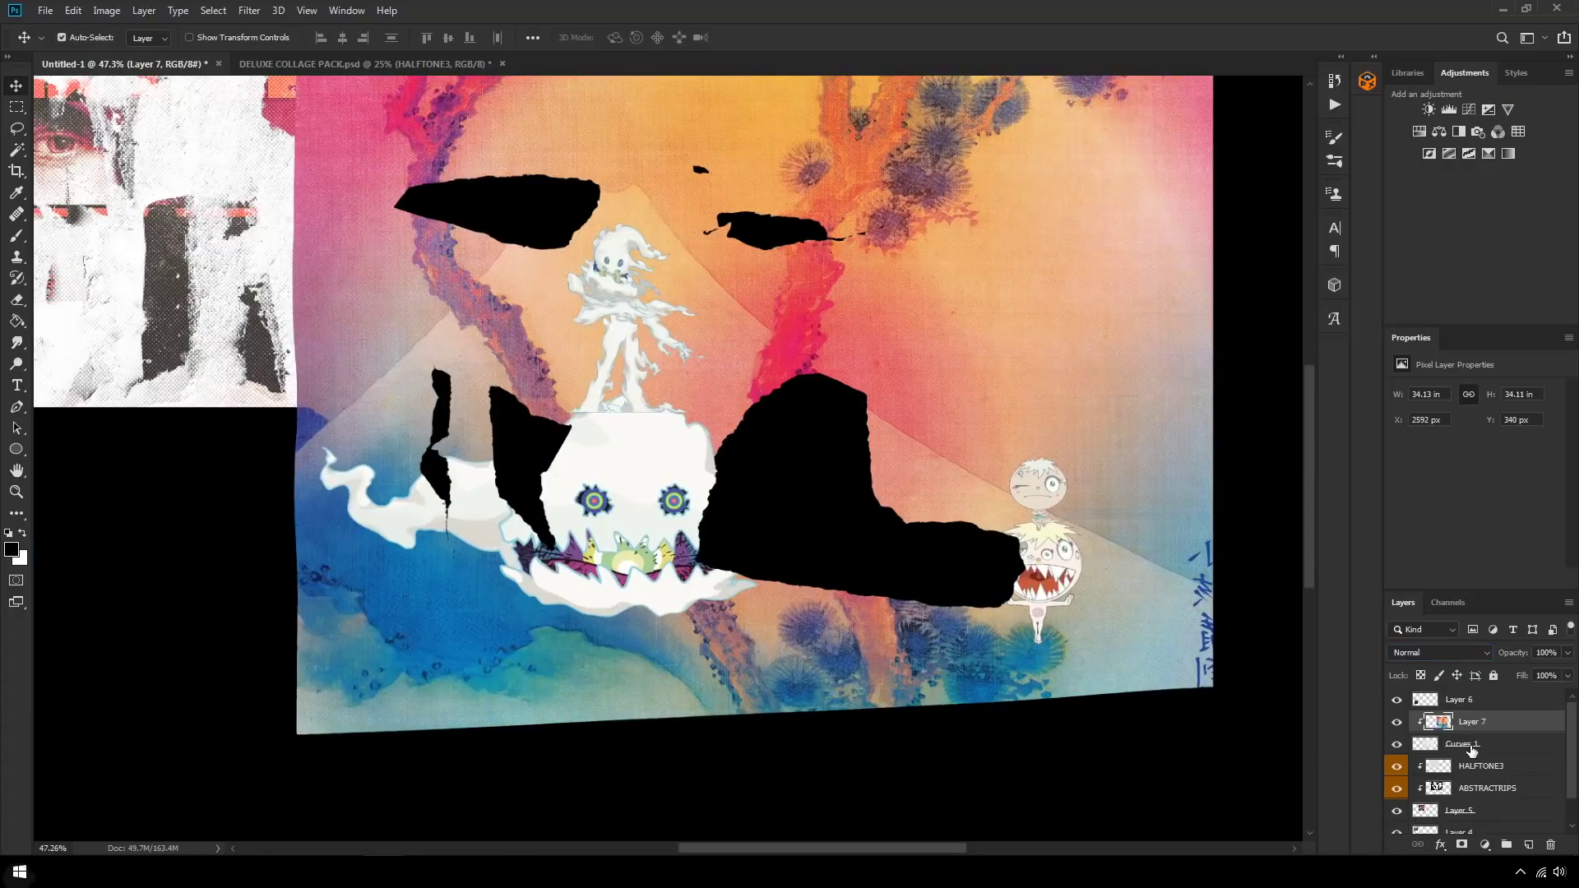
click(1471, 745)
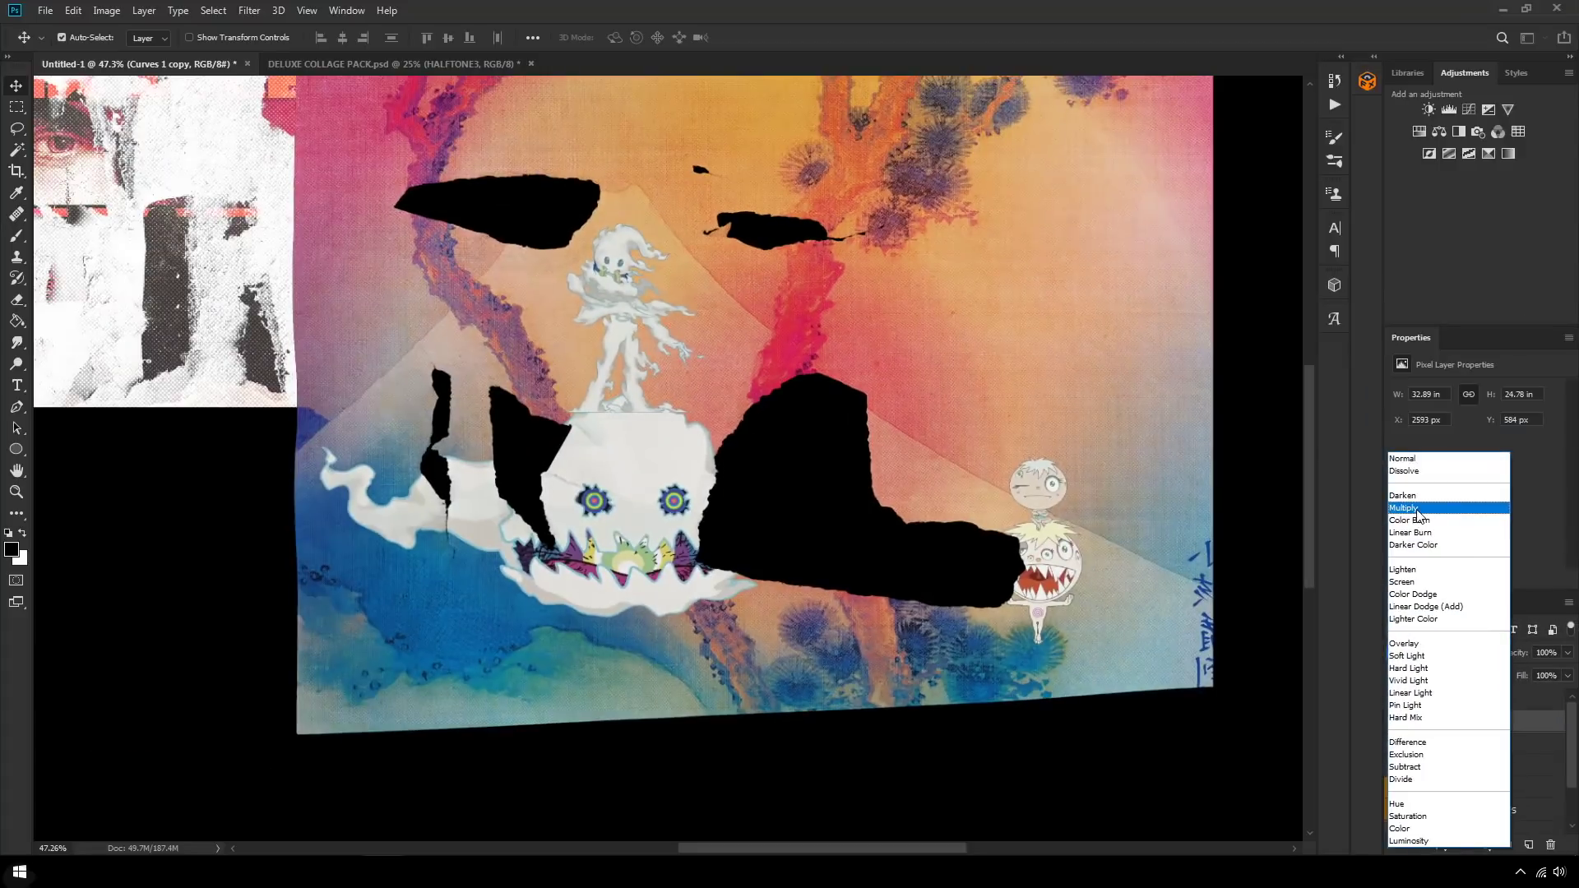
Step: Set the paper copy layer to Multiply, then toggle Curves 1 copy off and on to compare
click(1365, 447)
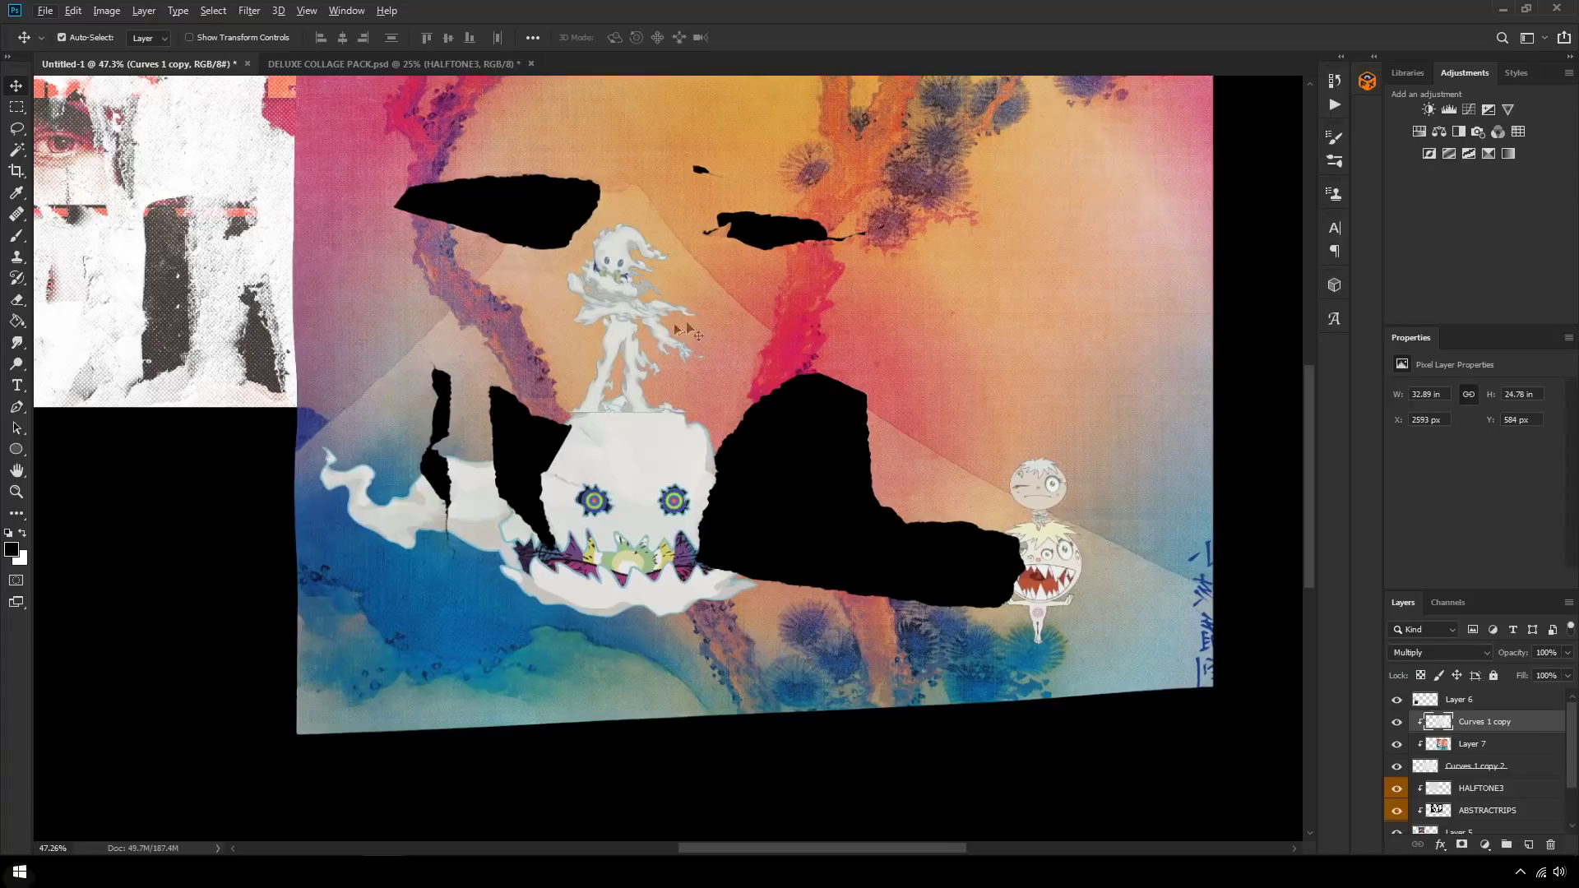
scroll(745, 235, up, 5)
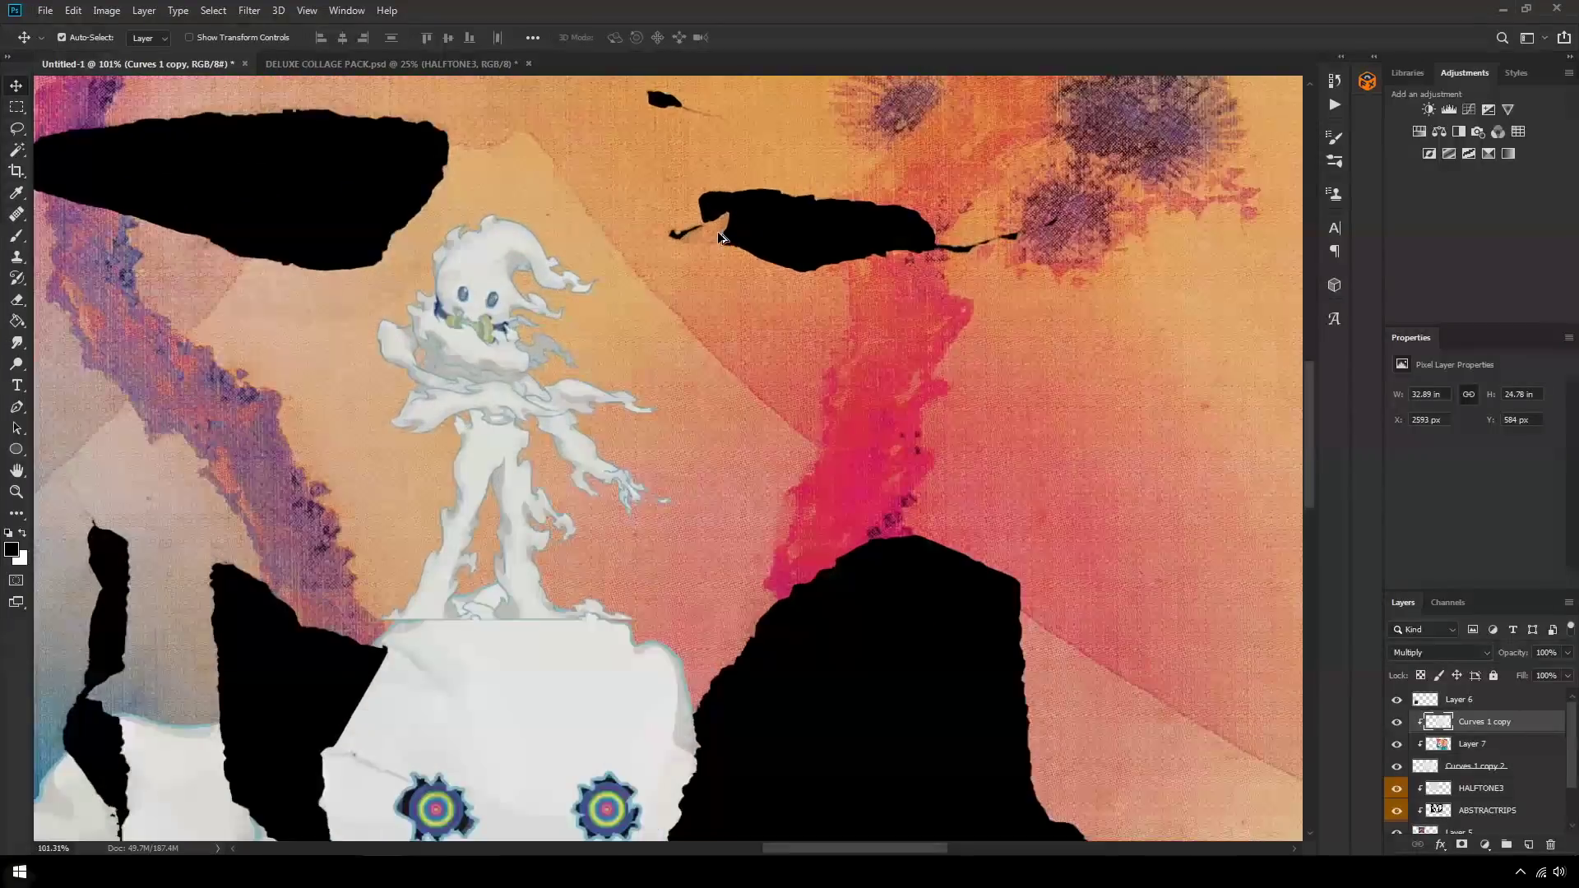
scroll(652, 162, up, 2)
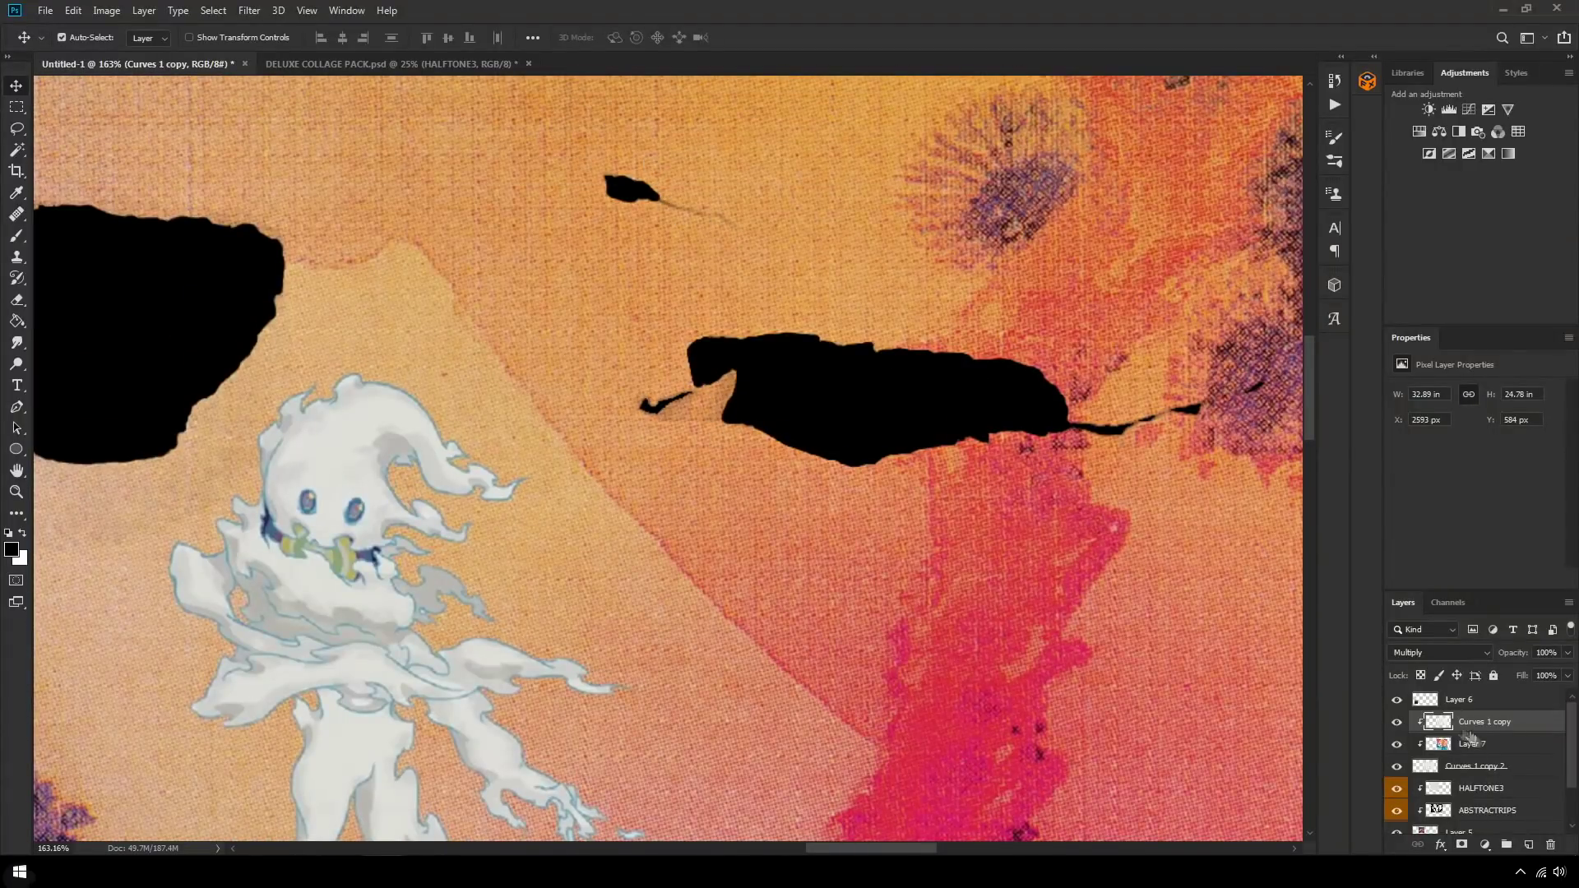
click(1395, 722)
click(1396, 722)
click(1396, 722)
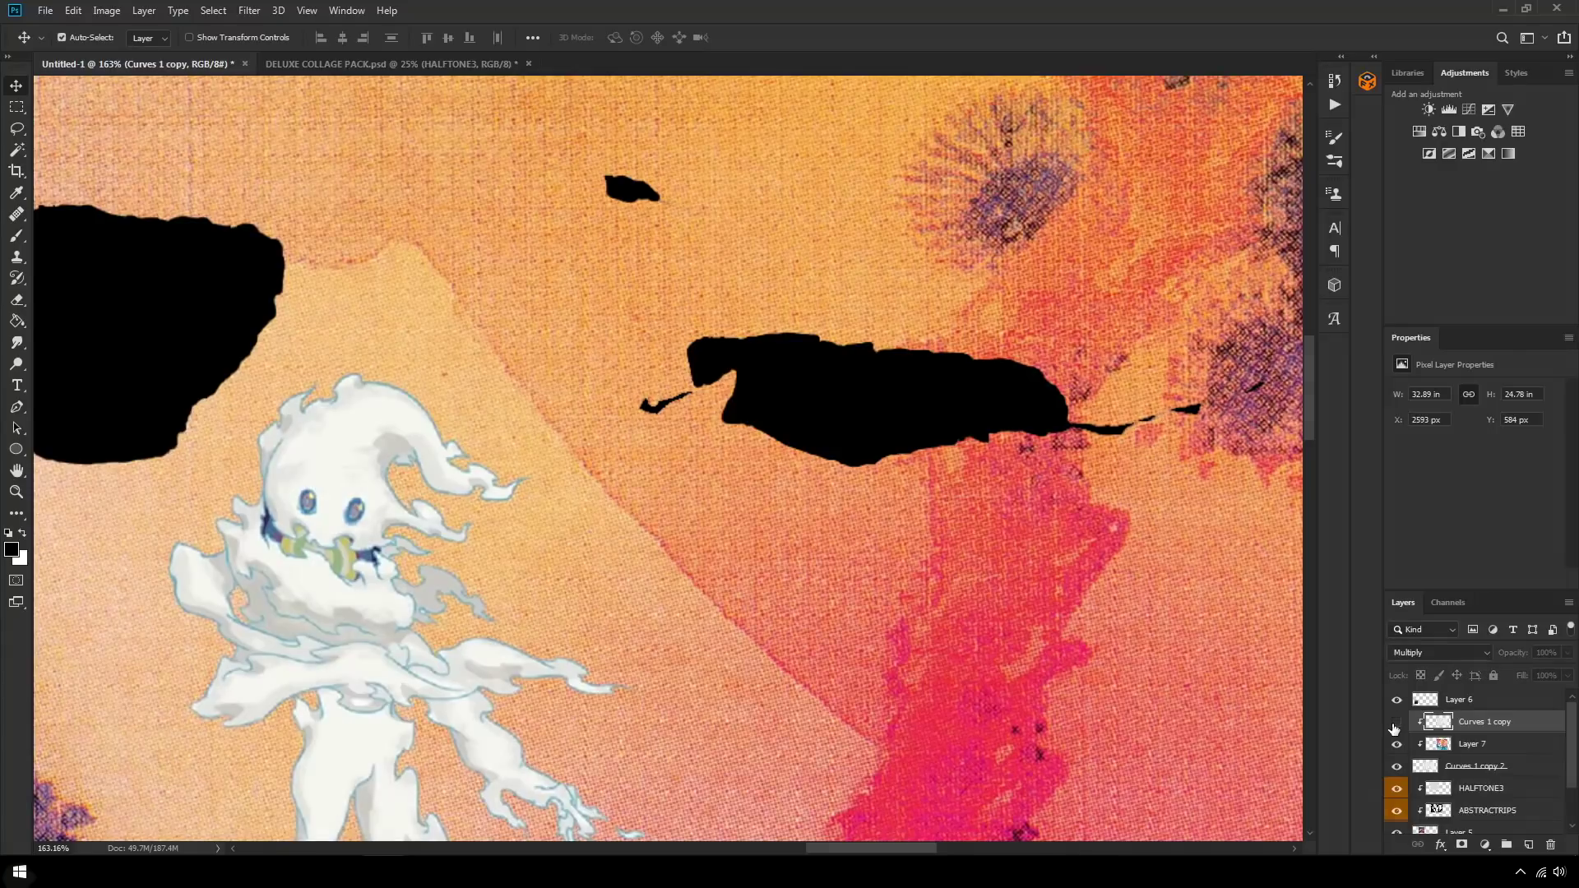
click(1395, 722)
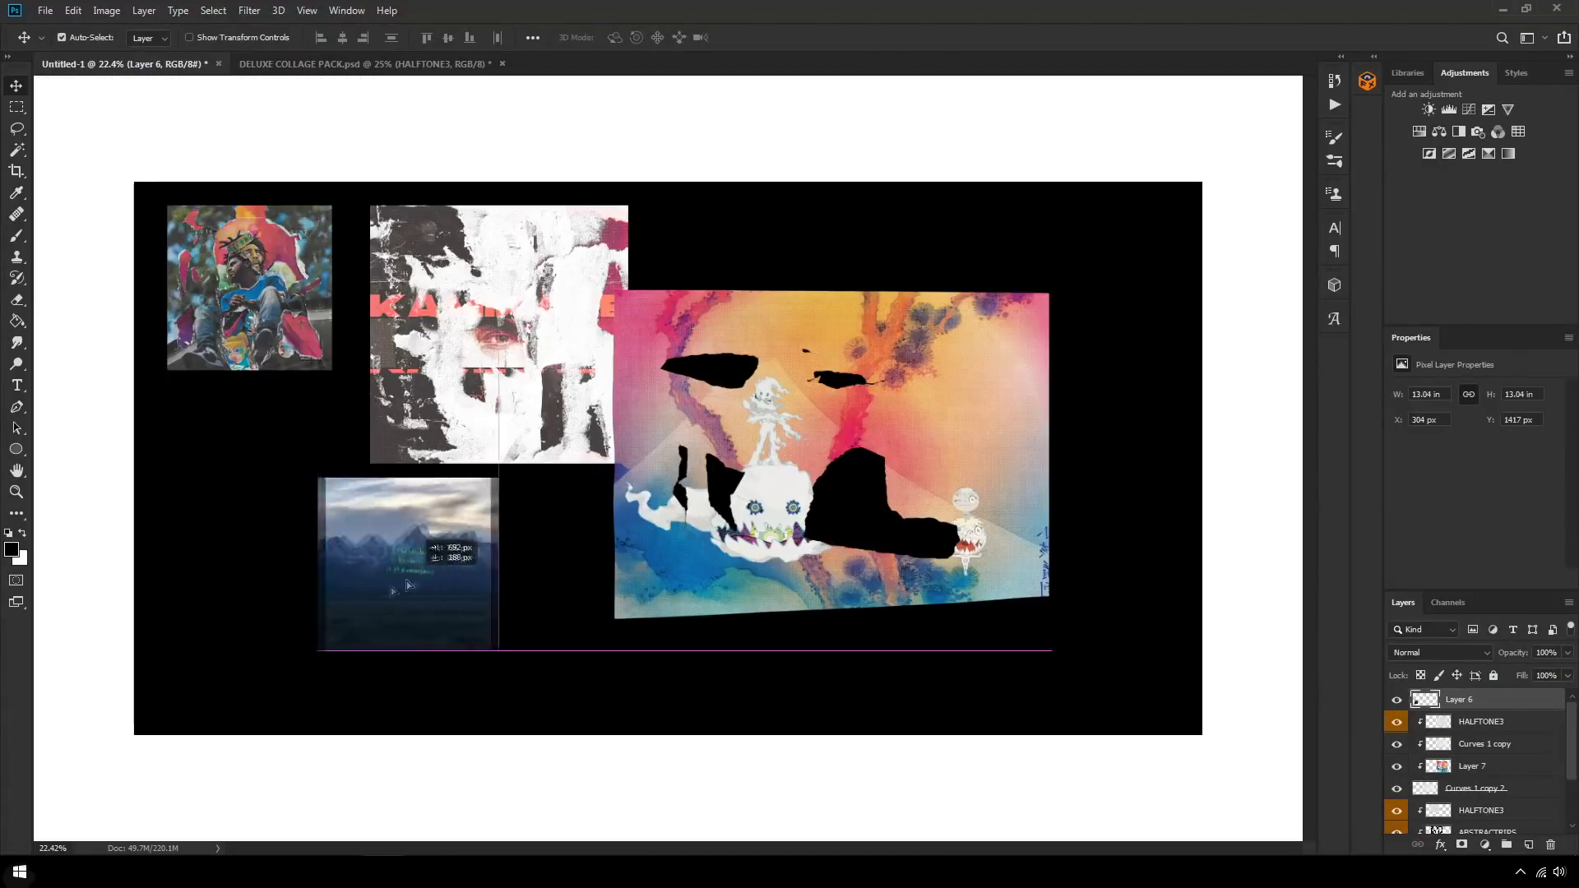
Step: Move the dark mountain layer beneath the torn cover so it shows through the rips
drag(1467, 712, 1464, 778)
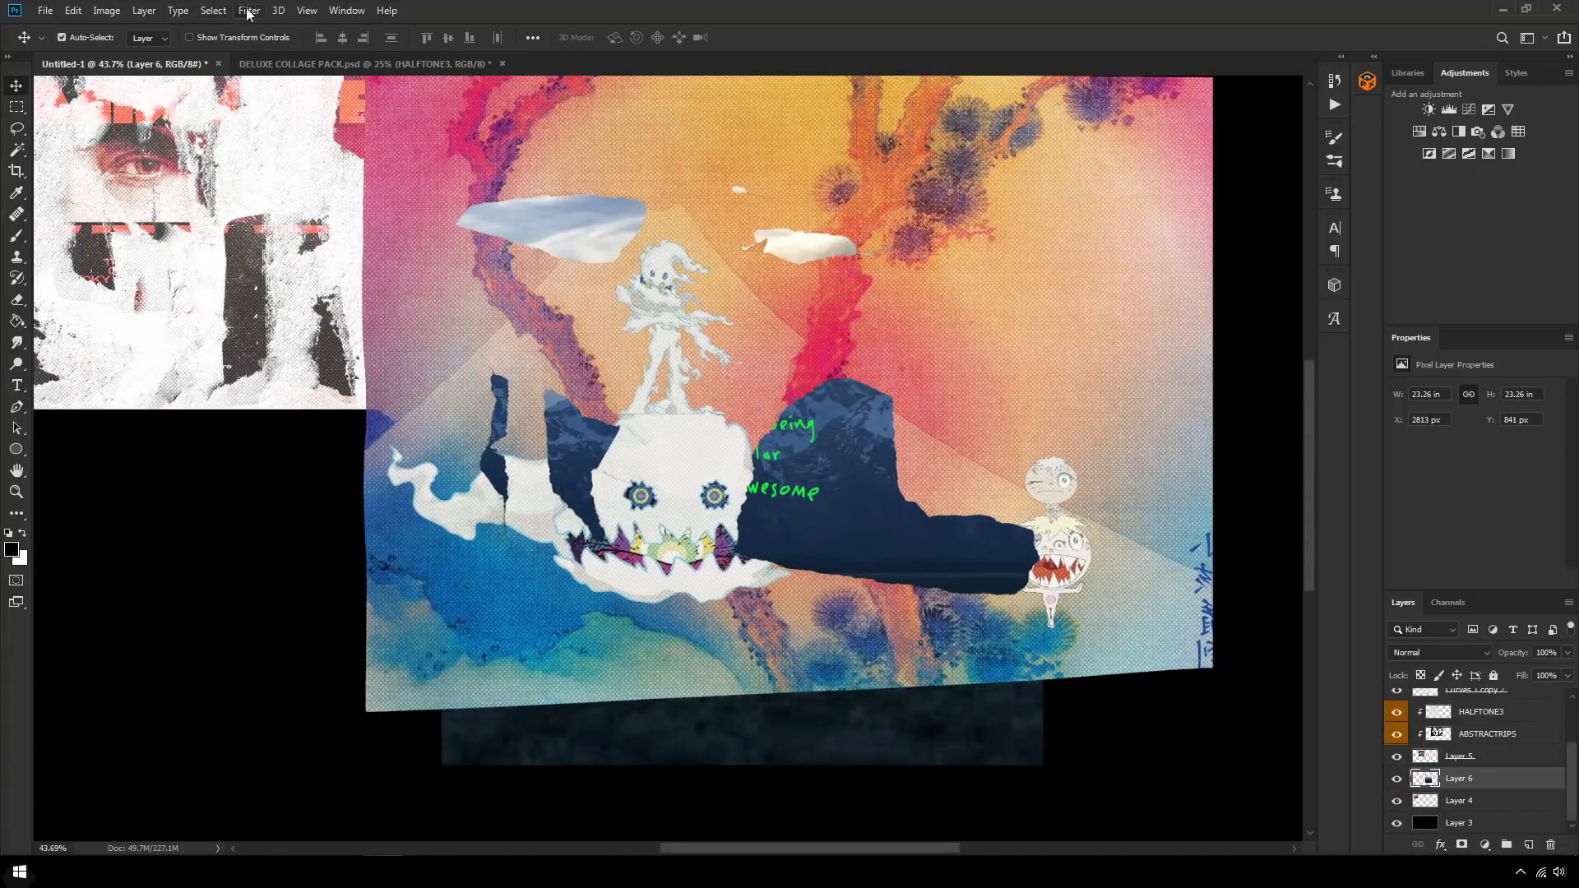
click(249, 13)
click(248, 12)
alt+scroll(863, 463, down, 3)
Step: Bring the HALFTONE3 texture in from the DELUXE COLLAGE PACK document
click(404, 63)
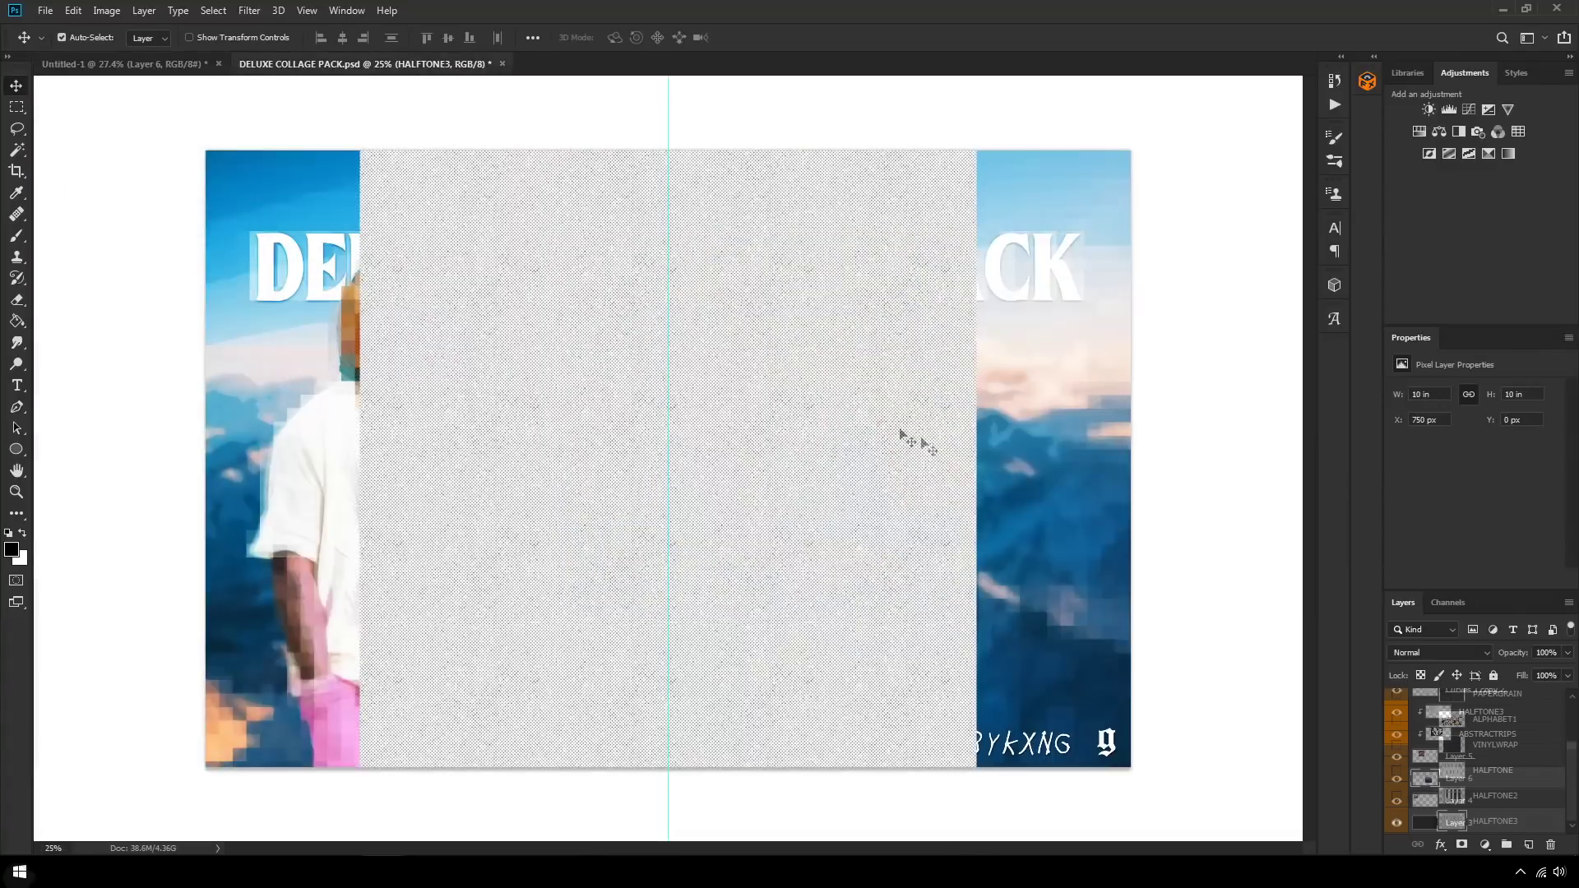
mouse_move(800, 416)
mouse_down()
mouse_move(403, 286)
mouse_move(800, 416)
mouse_up()
right_click(1382, 354)
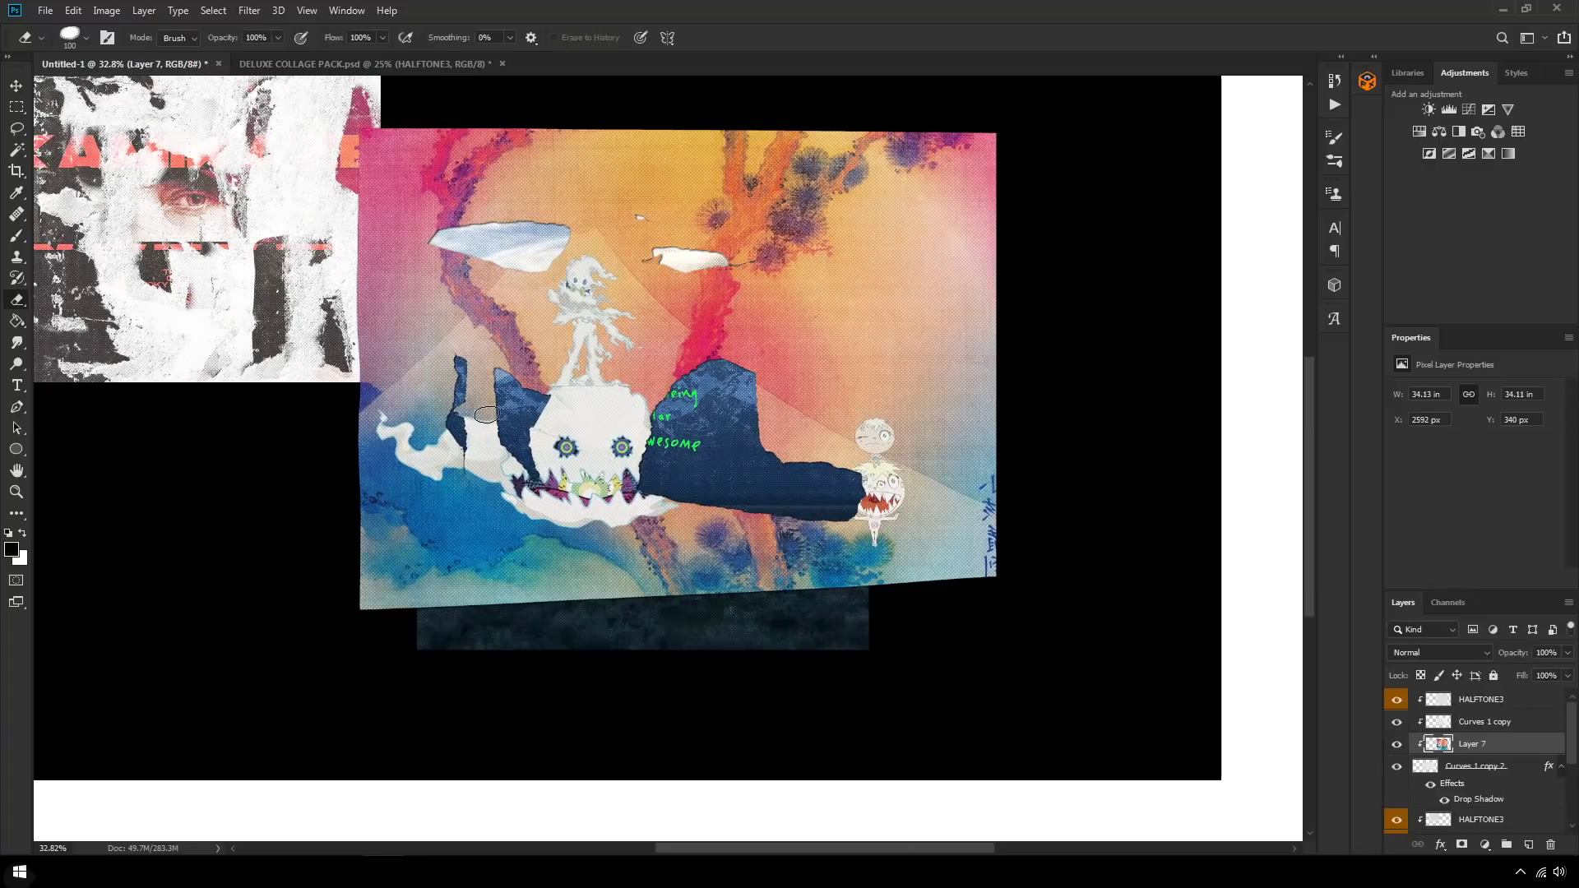
scroll(584, 240, up, 4)
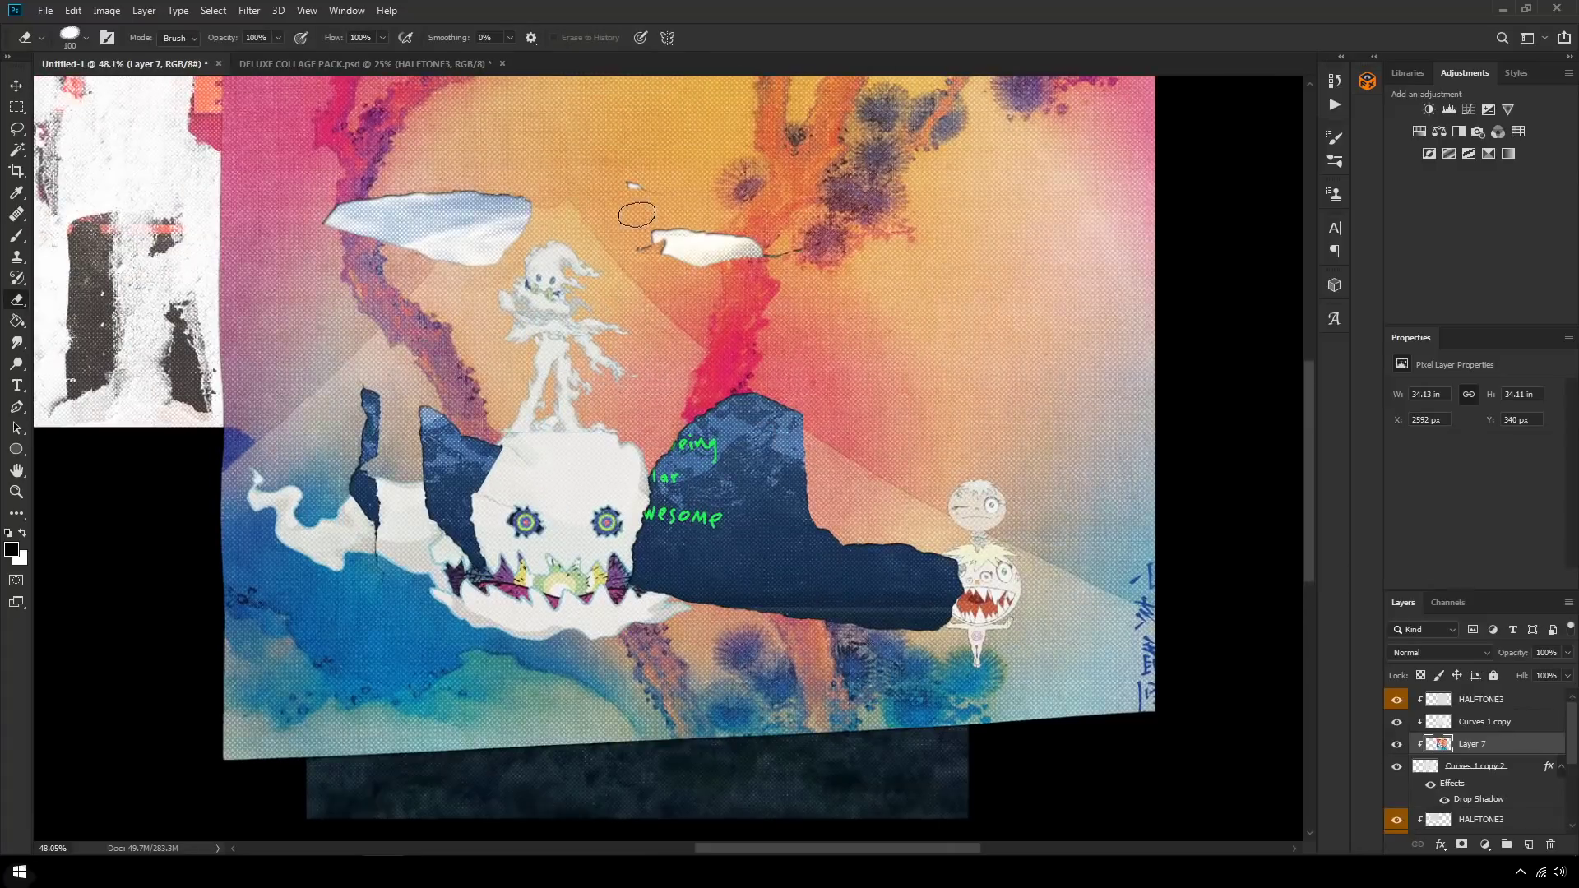
Step: With a smaller eraser, remove the halo along the cloud's left and top edges
key(bracketleft)
key(bracketleft)
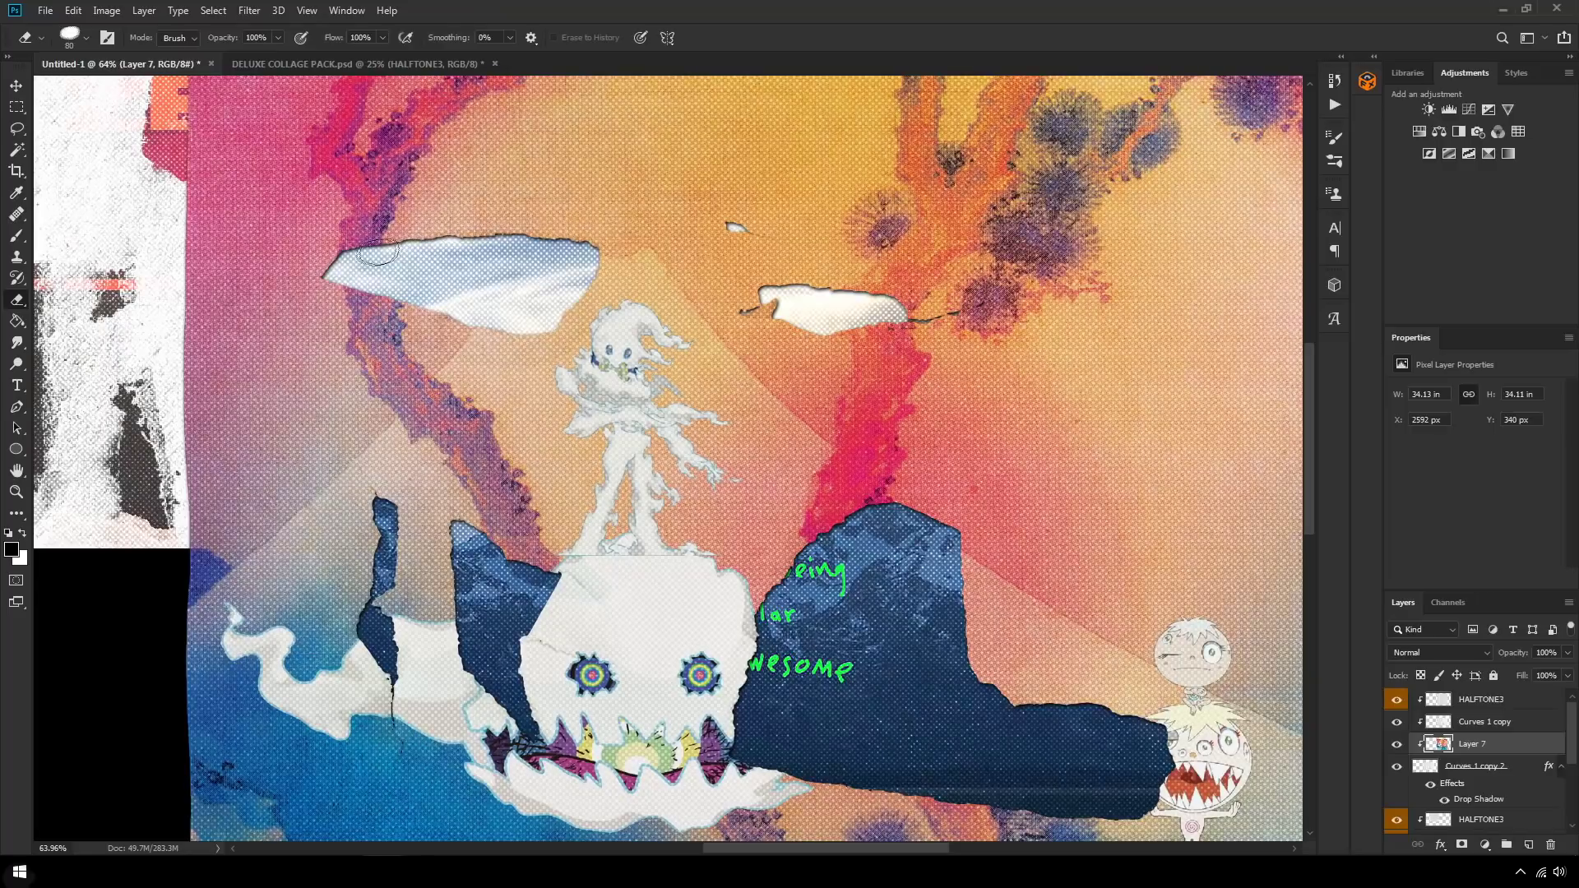
scroll(342, 257, up, 2)
key(bracketleft)
key(bracketleft)
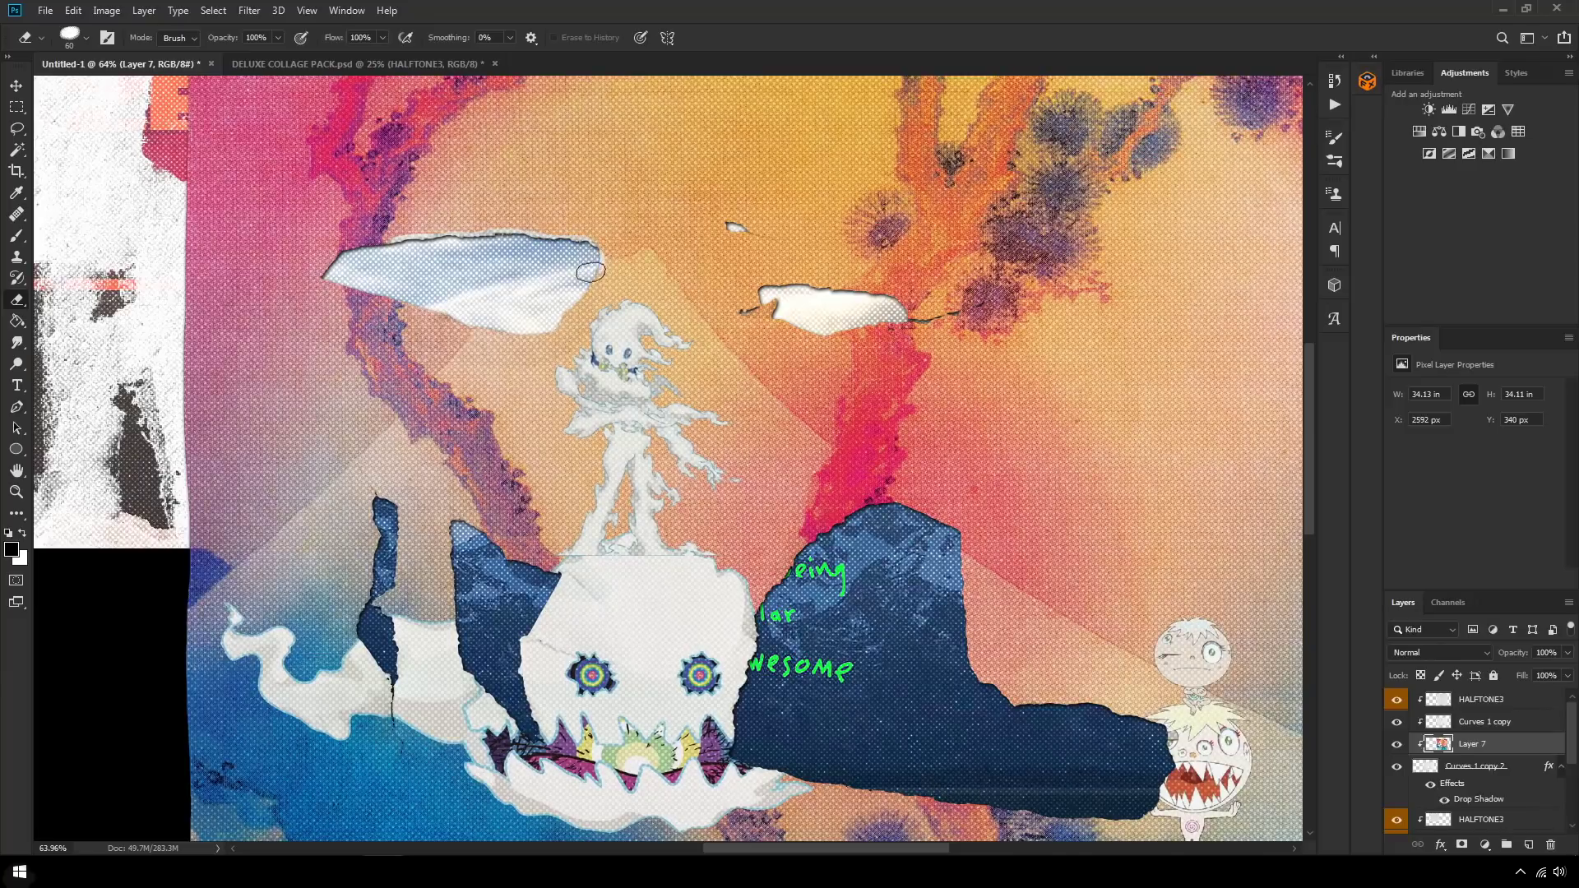
drag(551, 319, 405, 247)
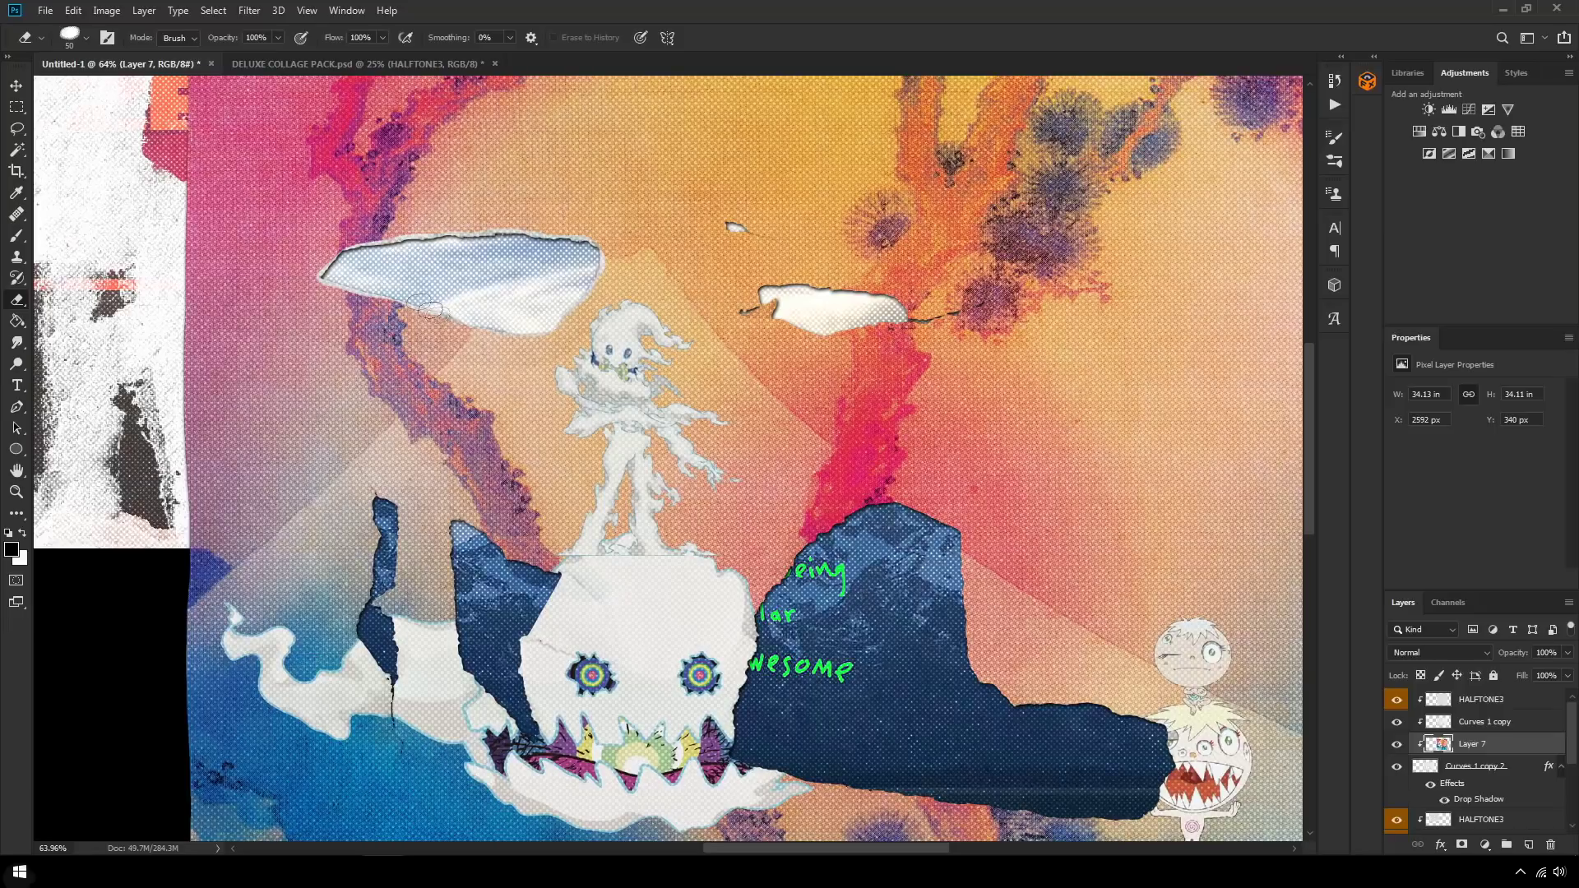
key(bracketleft)
drag(535, 229, 589, 249)
Step: Switch to the Natural Edge eraser preset and clean up the right cloud hole's edges
click(85, 38)
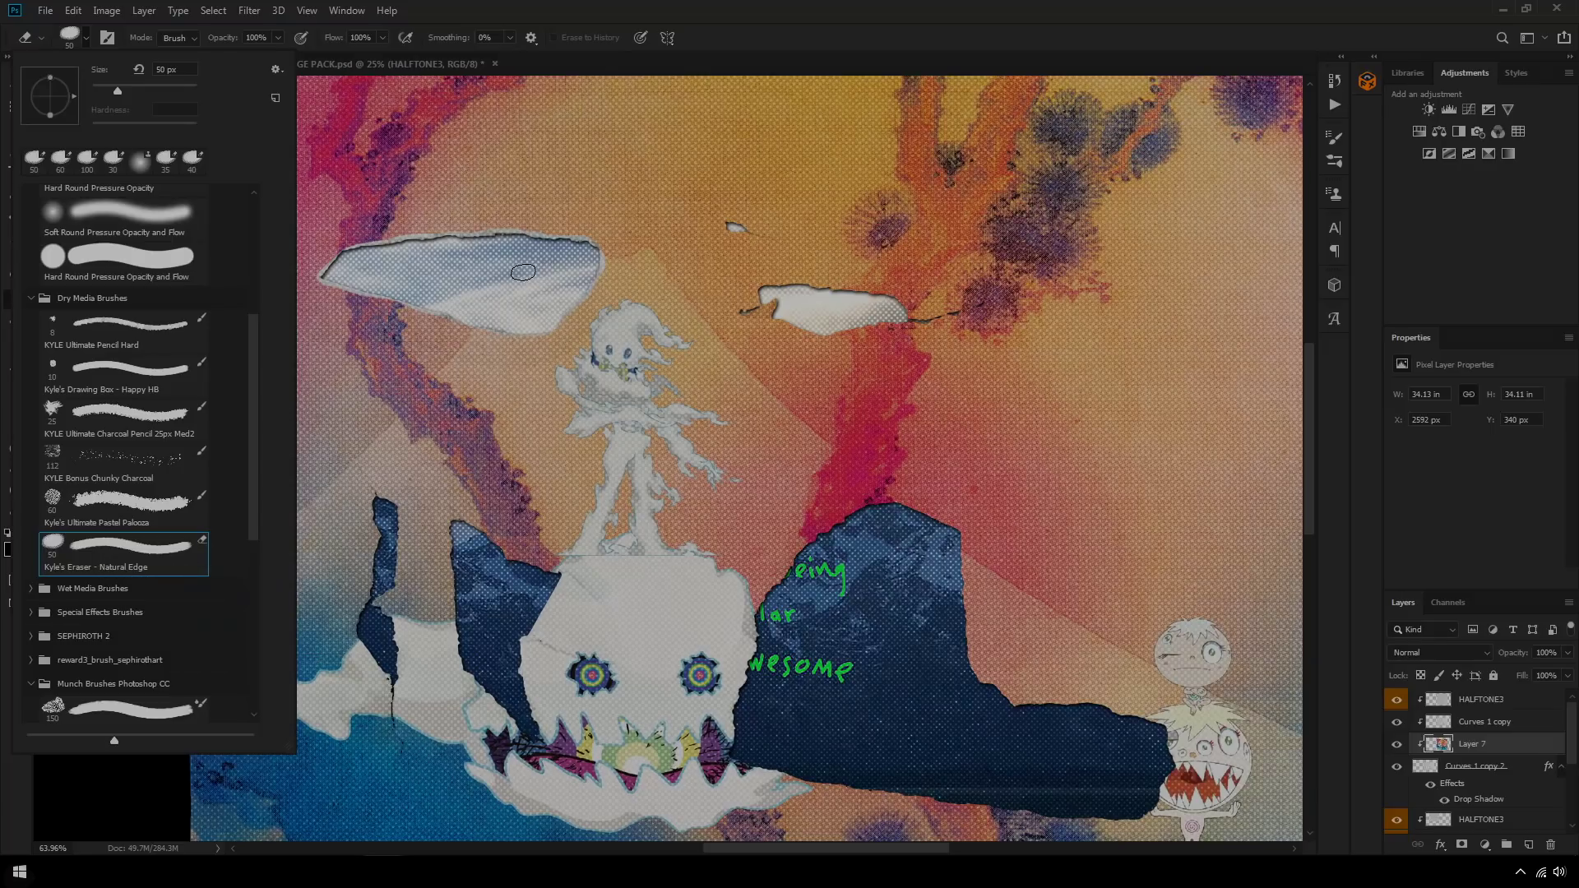
click(523, 272)
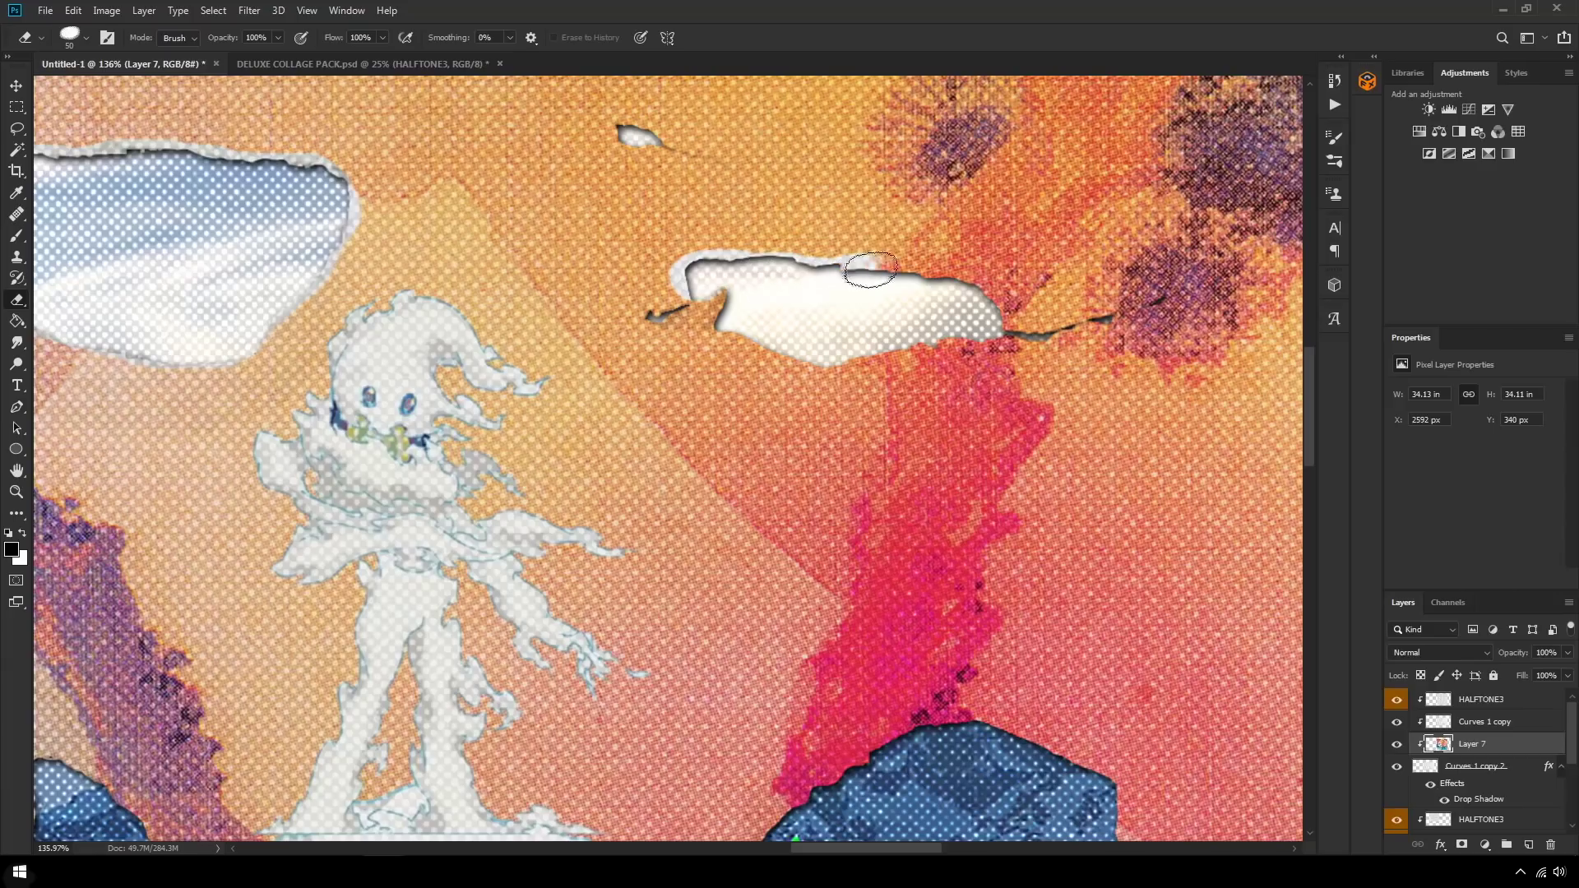
mouse_move(871, 275)
mouse_down()
mouse_move(958, 288)
mouse_move(994, 326)
mouse_move(1169, 289)
mouse_move(889, 345)
mouse_move(795, 349)
mouse_move(711, 301)
mouse_move(646, 317)
mouse_up()
key(bracketleft)
key(bracketleft)
drag(629, 140, 641, 138)
drag(641, 138, 657, 144)
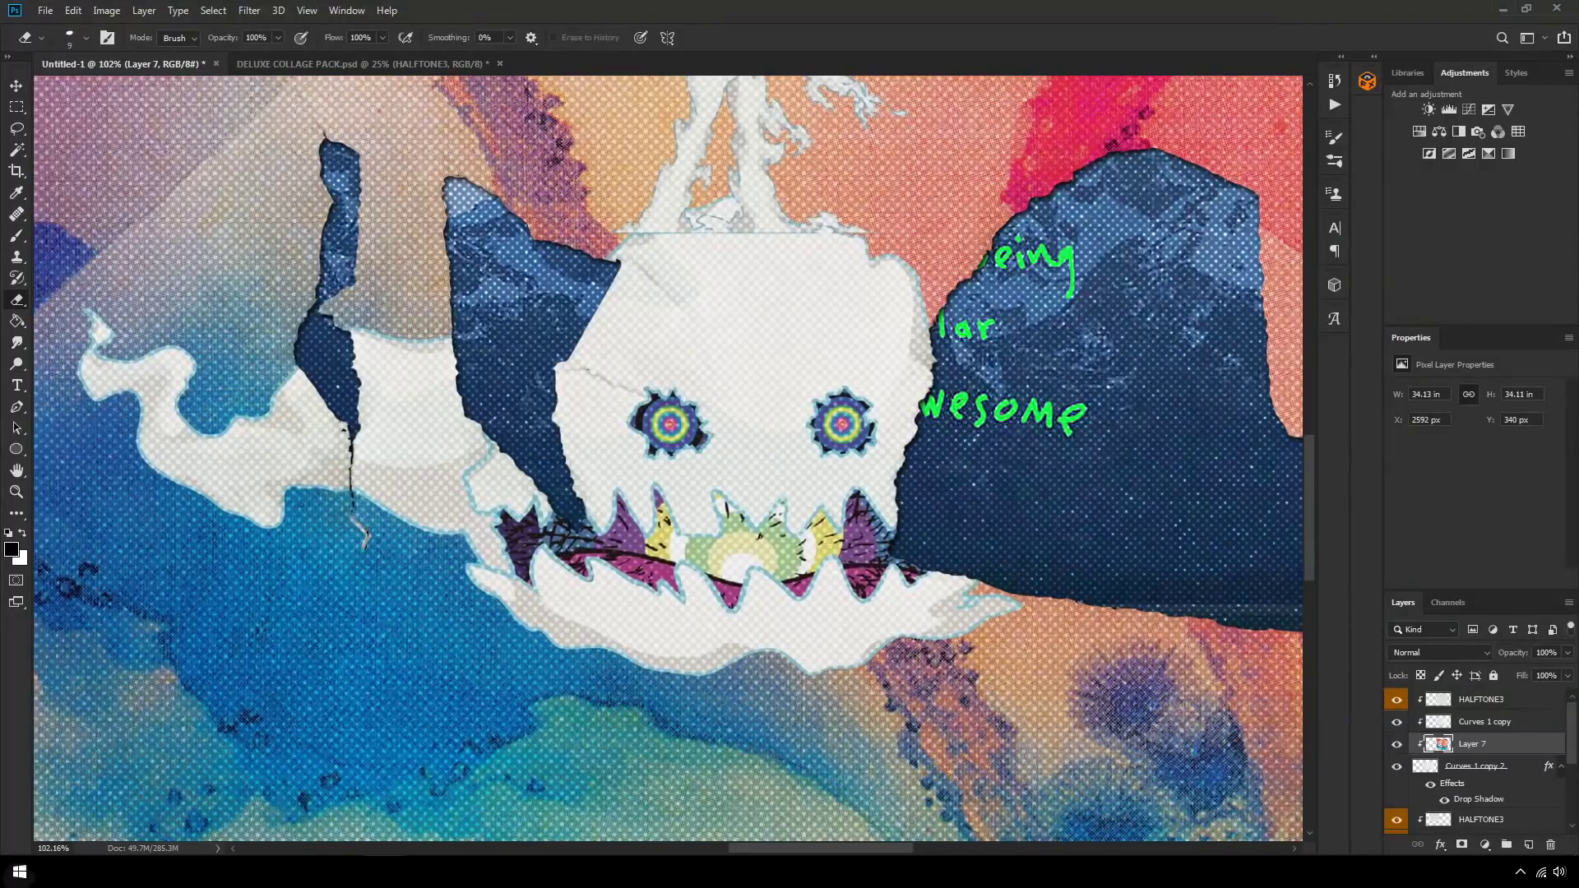
Step: Clean the edges of the left crack and the large dark mountain piece
mouse_move(353, 514)
mouse_down()
mouse_move(317, 304)
mouse_move(321, 141)
mouse_move(360, 284)
mouse_move(360, 420)
mouse_up()
mouse_move(460, 366)
mouse_down()
mouse_move(444, 189)
mouse_move(567, 247)
mouse_move(554, 366)
mouse_move(575, 526)
mouse_up()
scroll(576, 527, up, 1)
key(bracketright)
mouse_move(1042, 483)
mouse_down()
mouse_move(938, 255)
mouse_move(822, 103)
mouse_move(646, 185)
mouse_move(568, 374)
mouse_move(588, 575)
mouse_move(954, 637)
mouse_move(1258, 662)
mouse_up()
scroll(962, 592, down, 1)
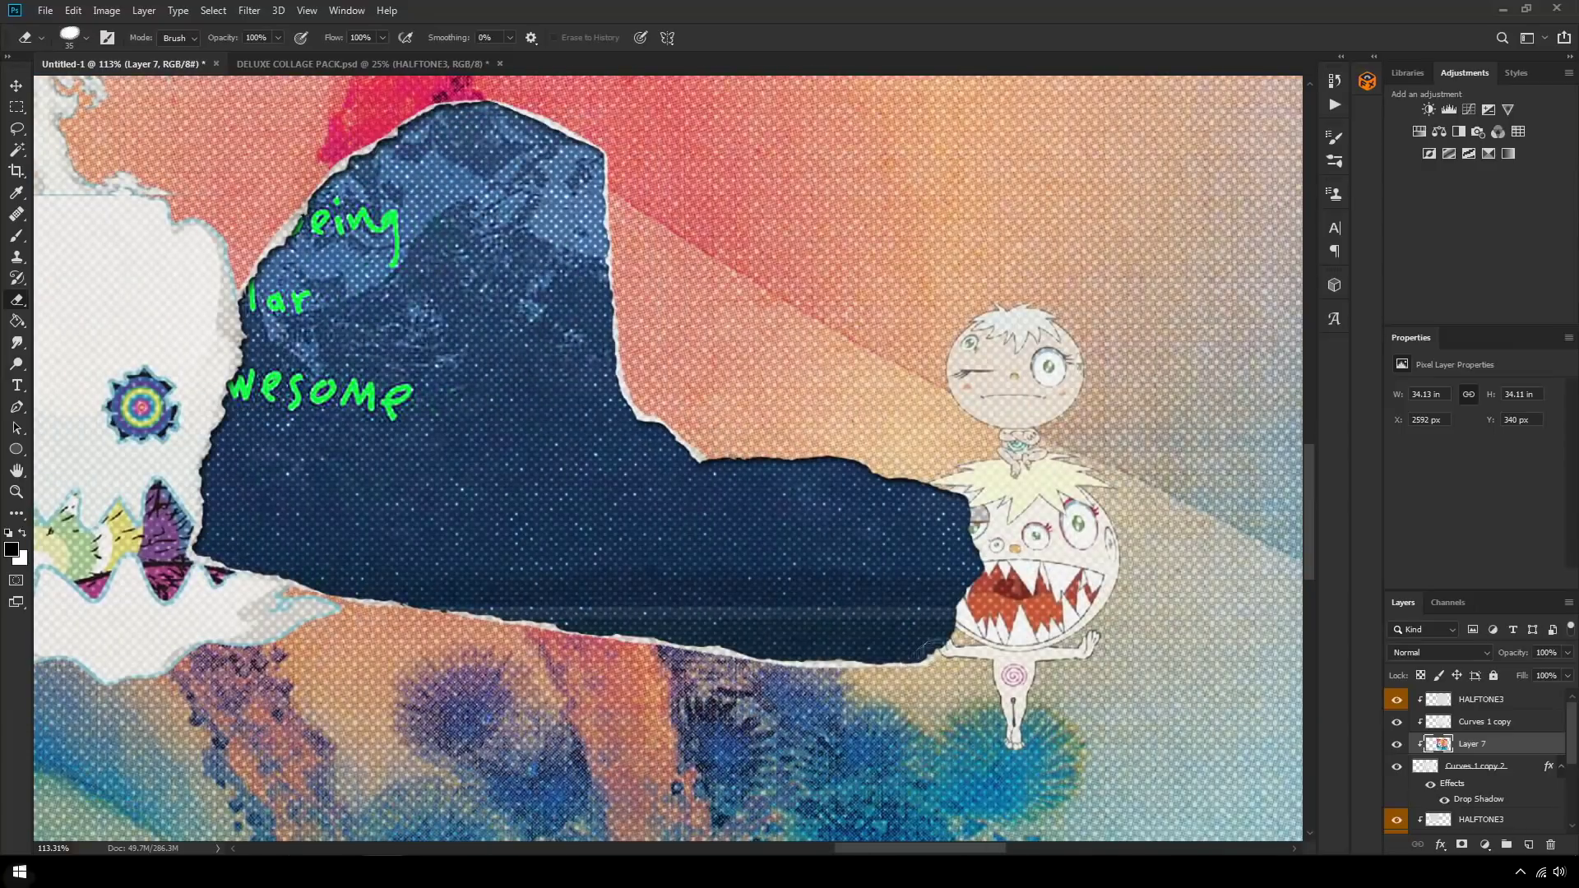
scroll(1069, 576, down, 8)
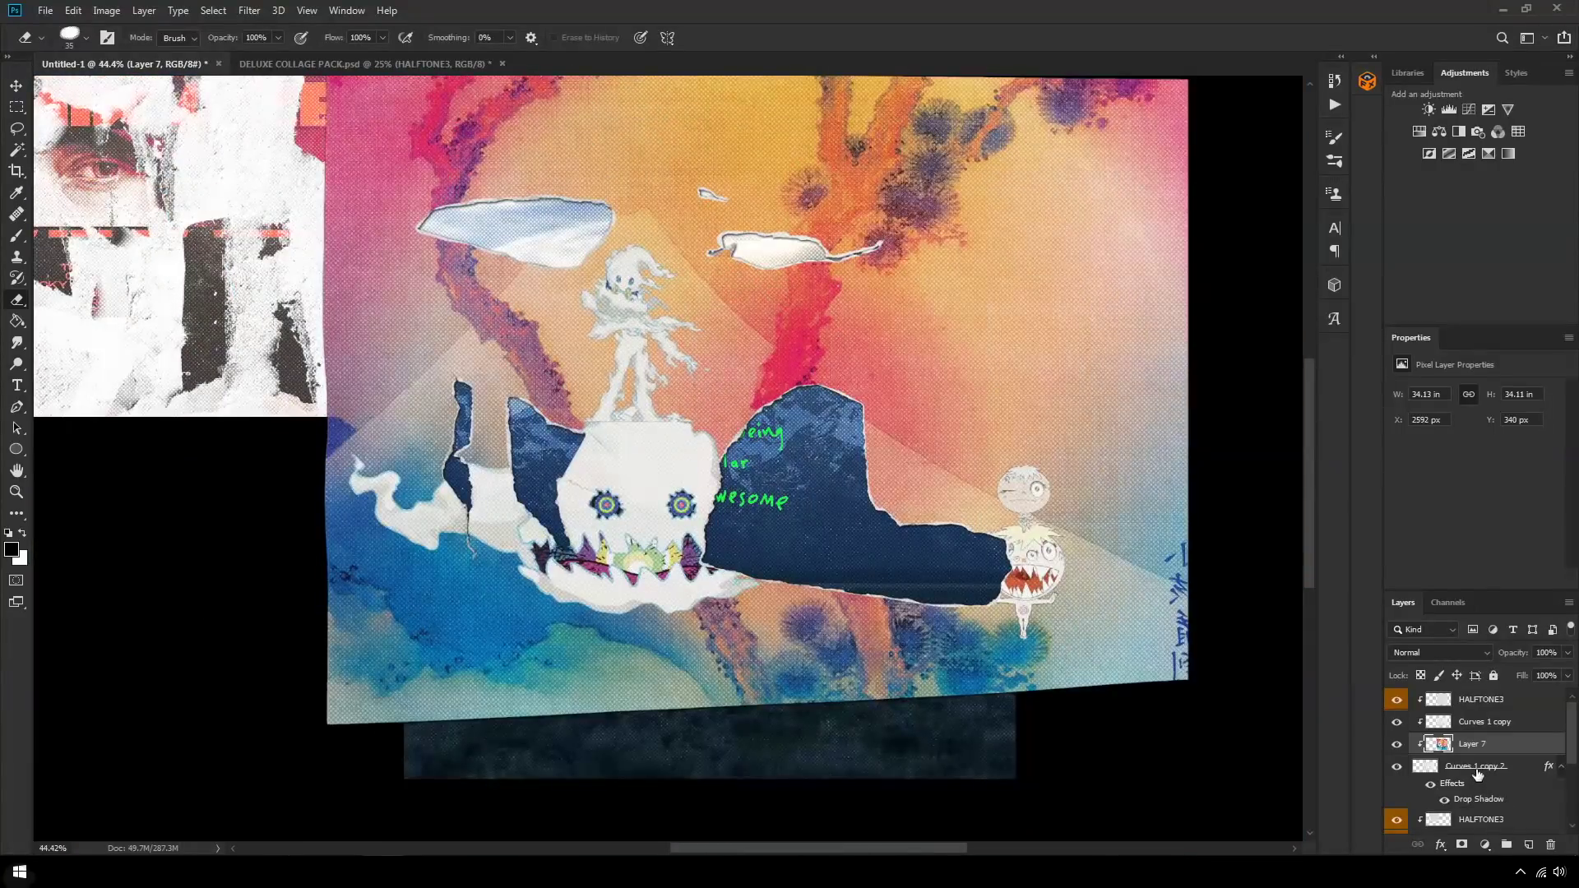
right_click(1456, 766)
key(Escape)
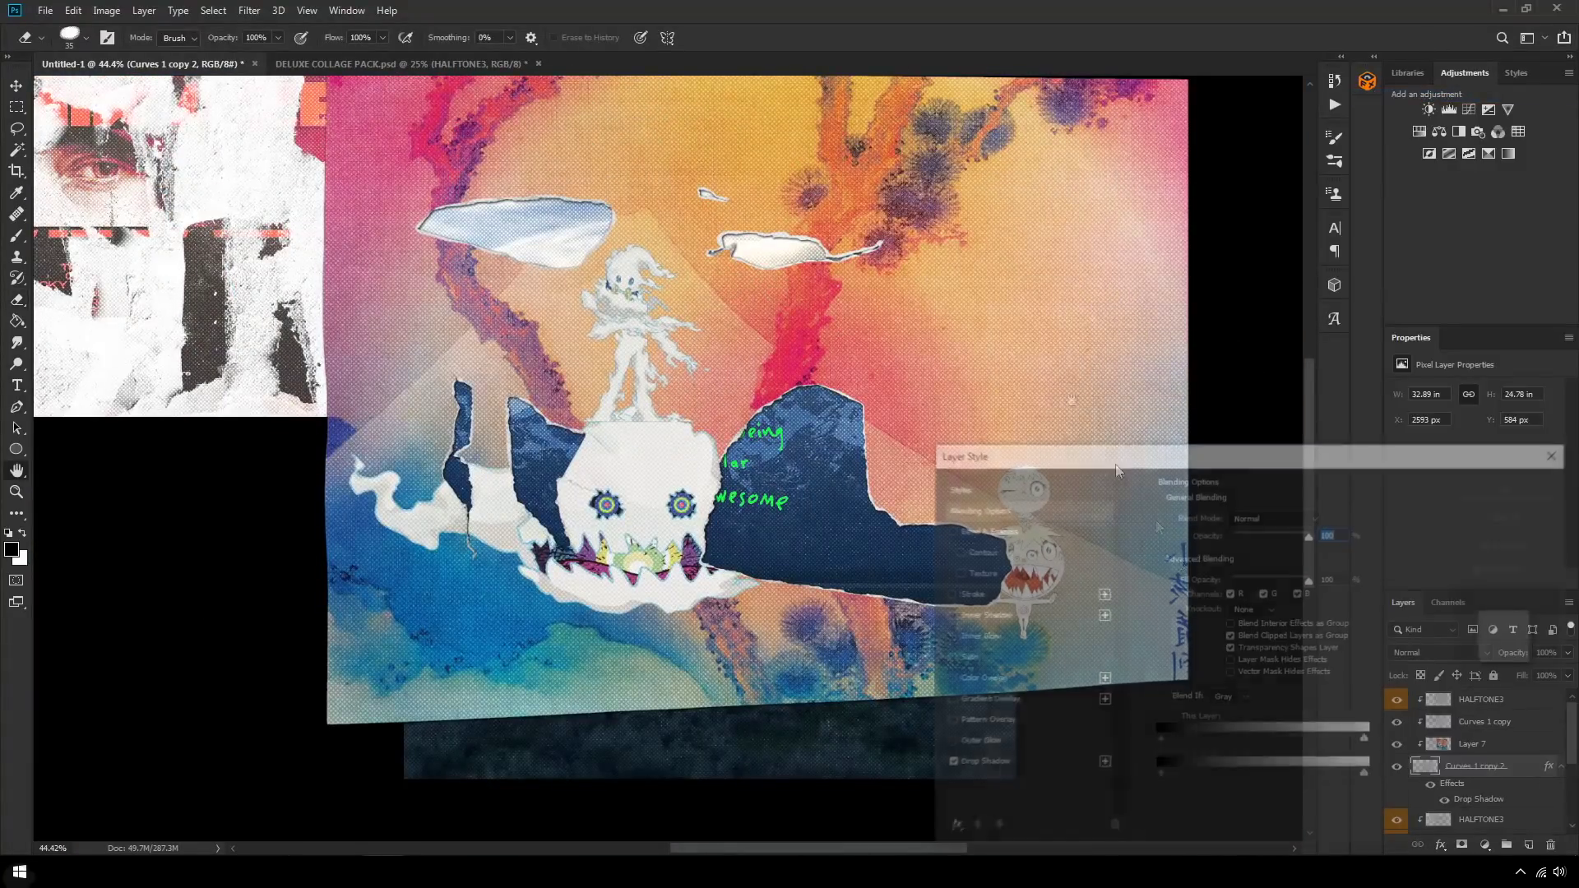
Step: Enable Drop Shadow on the Curves 1 copy 2 layer and confirm the style
click(947, 765)
key(Return)
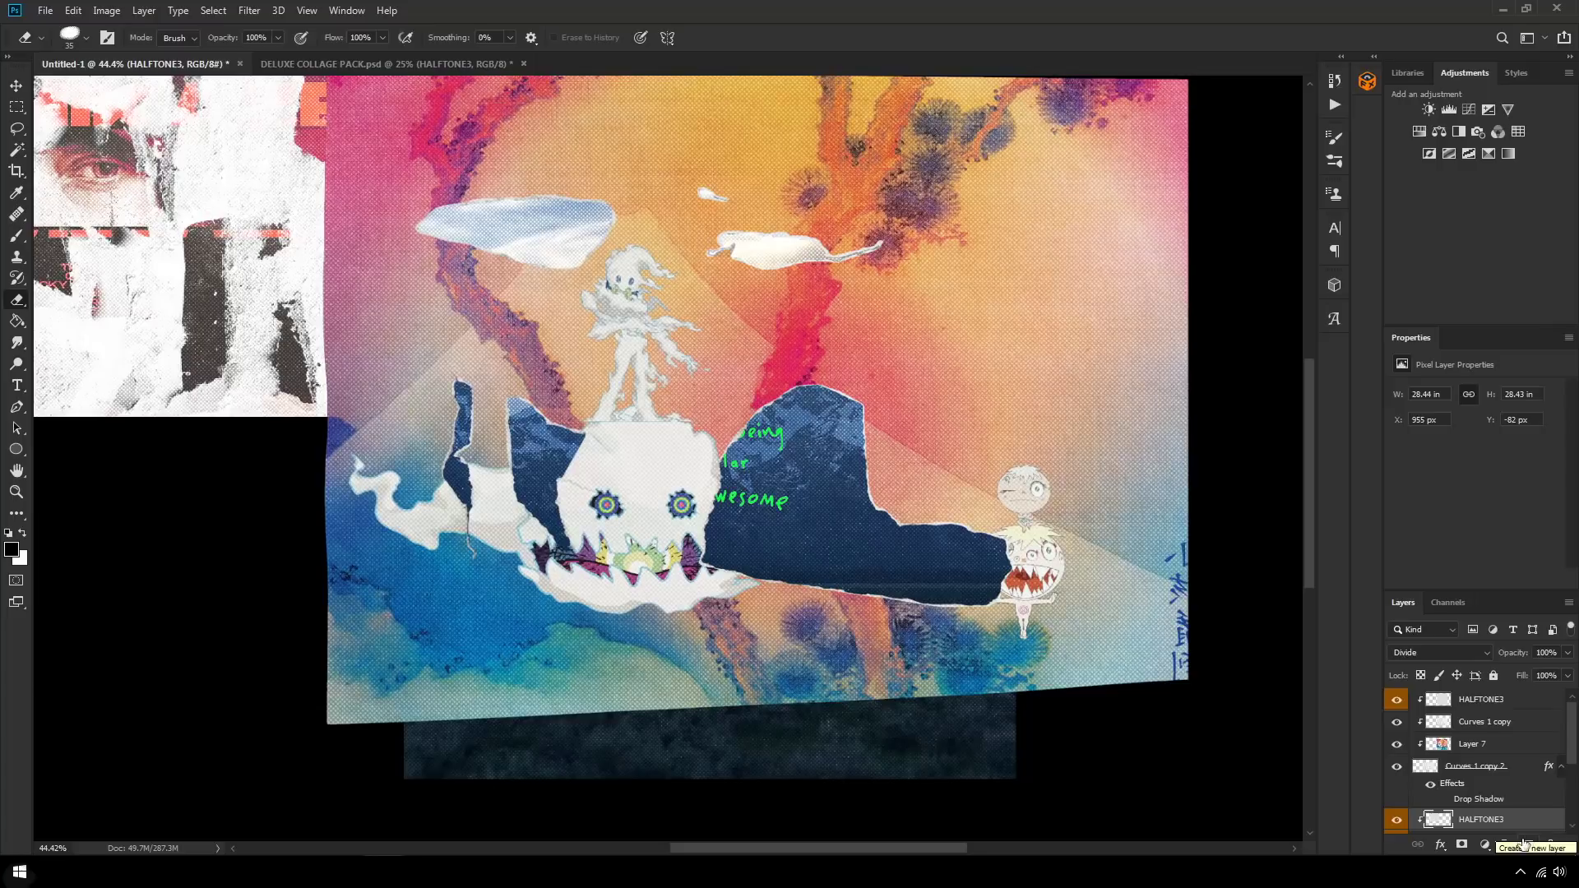
Step: Add a new empty layer for shadows and switch to the brush tool
click(1529, 845)
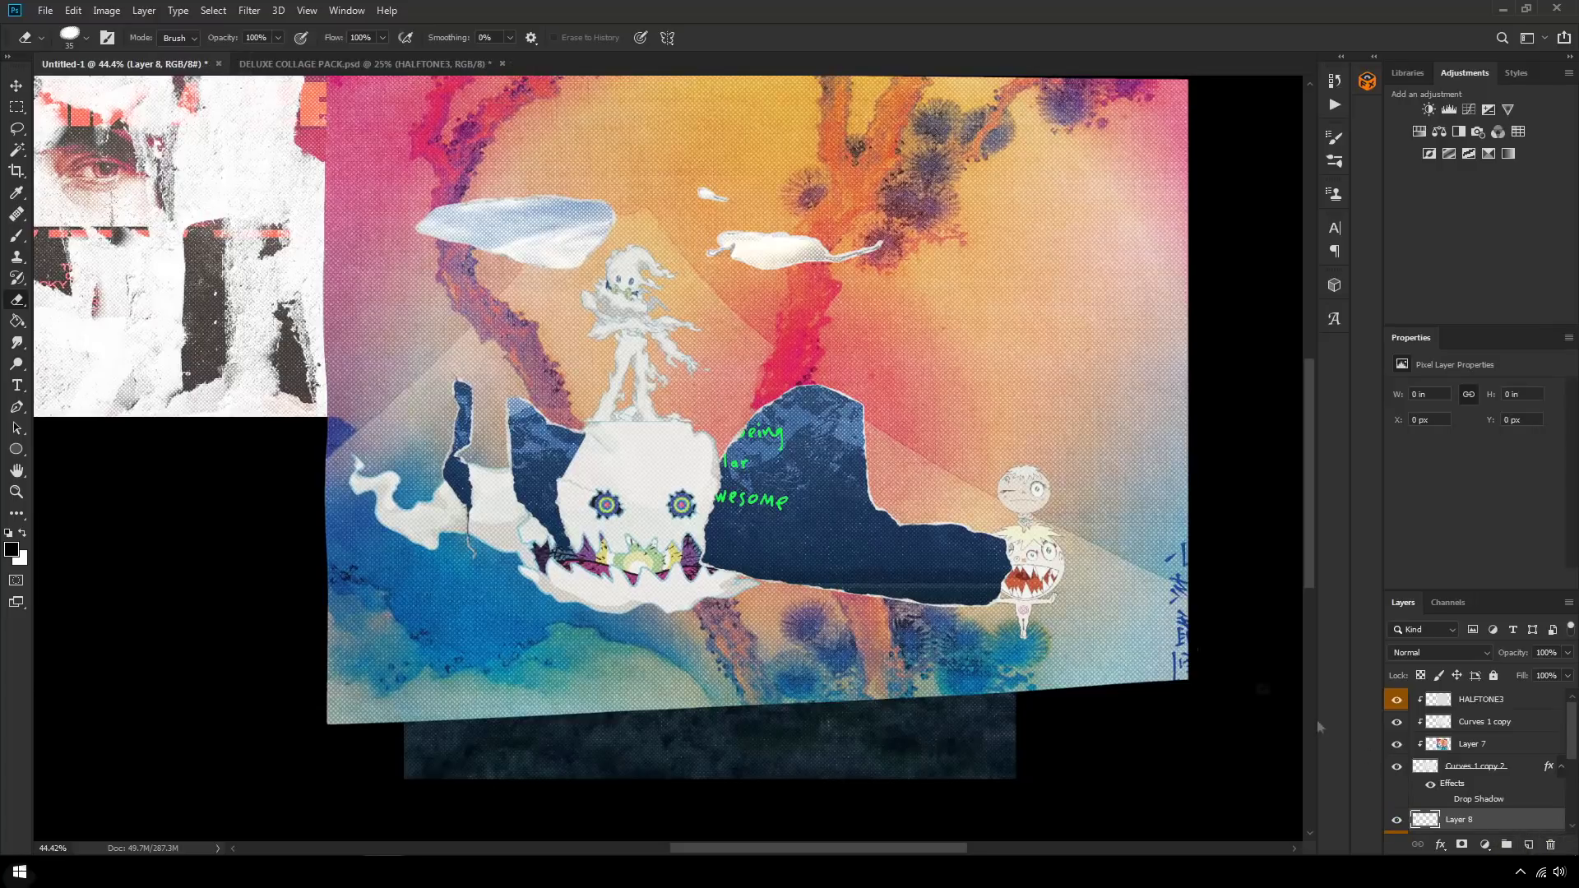
key(b)
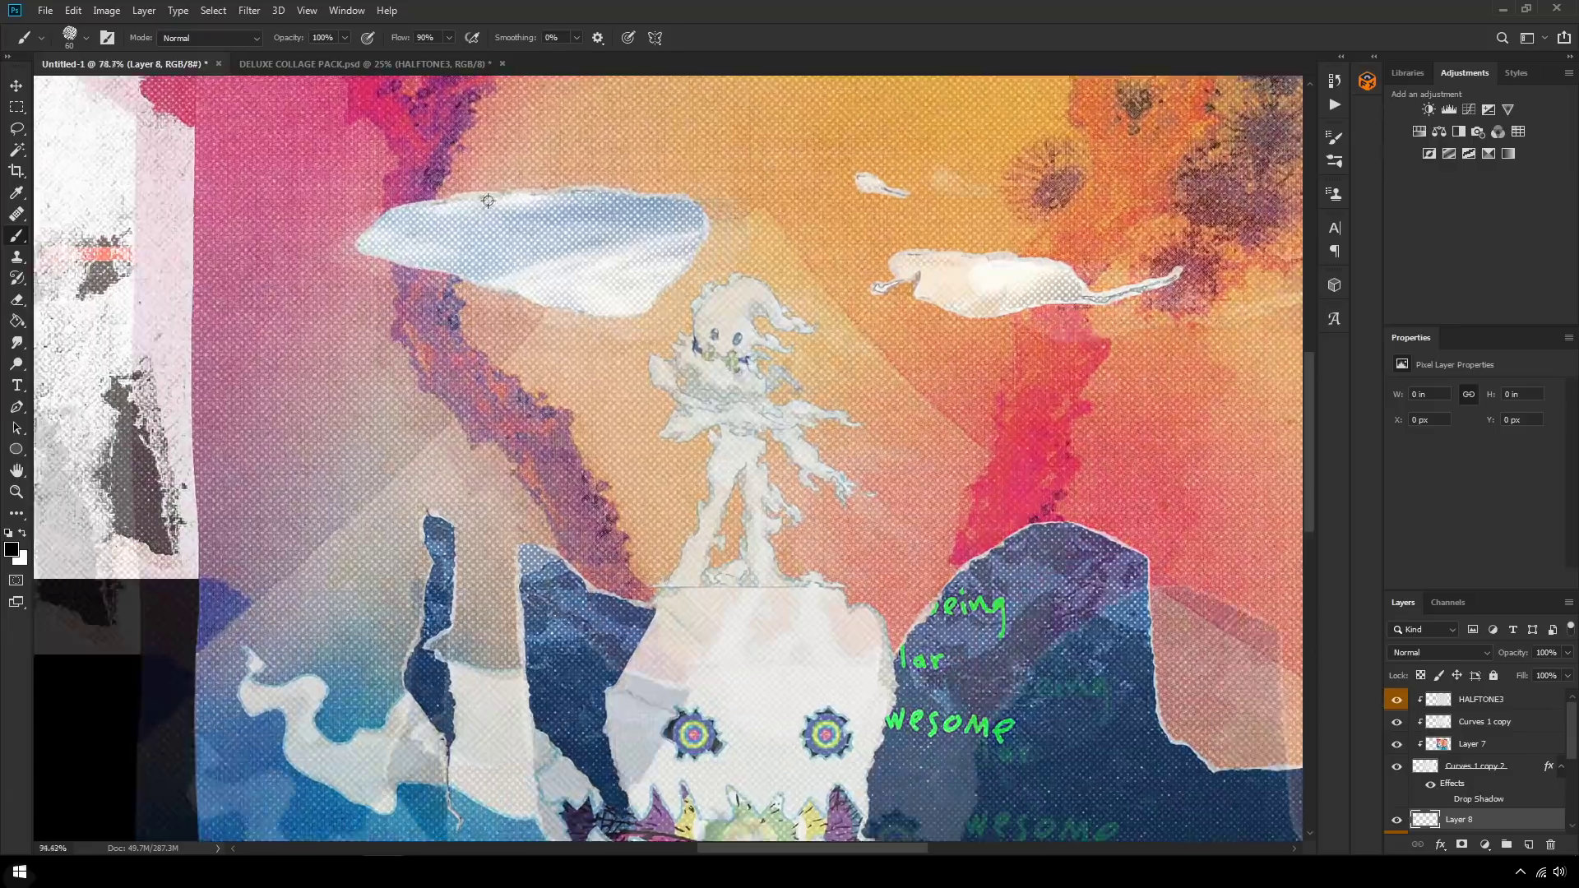
scroll(493, 206, up, 5)
click(69, 38)
click(395, 183)
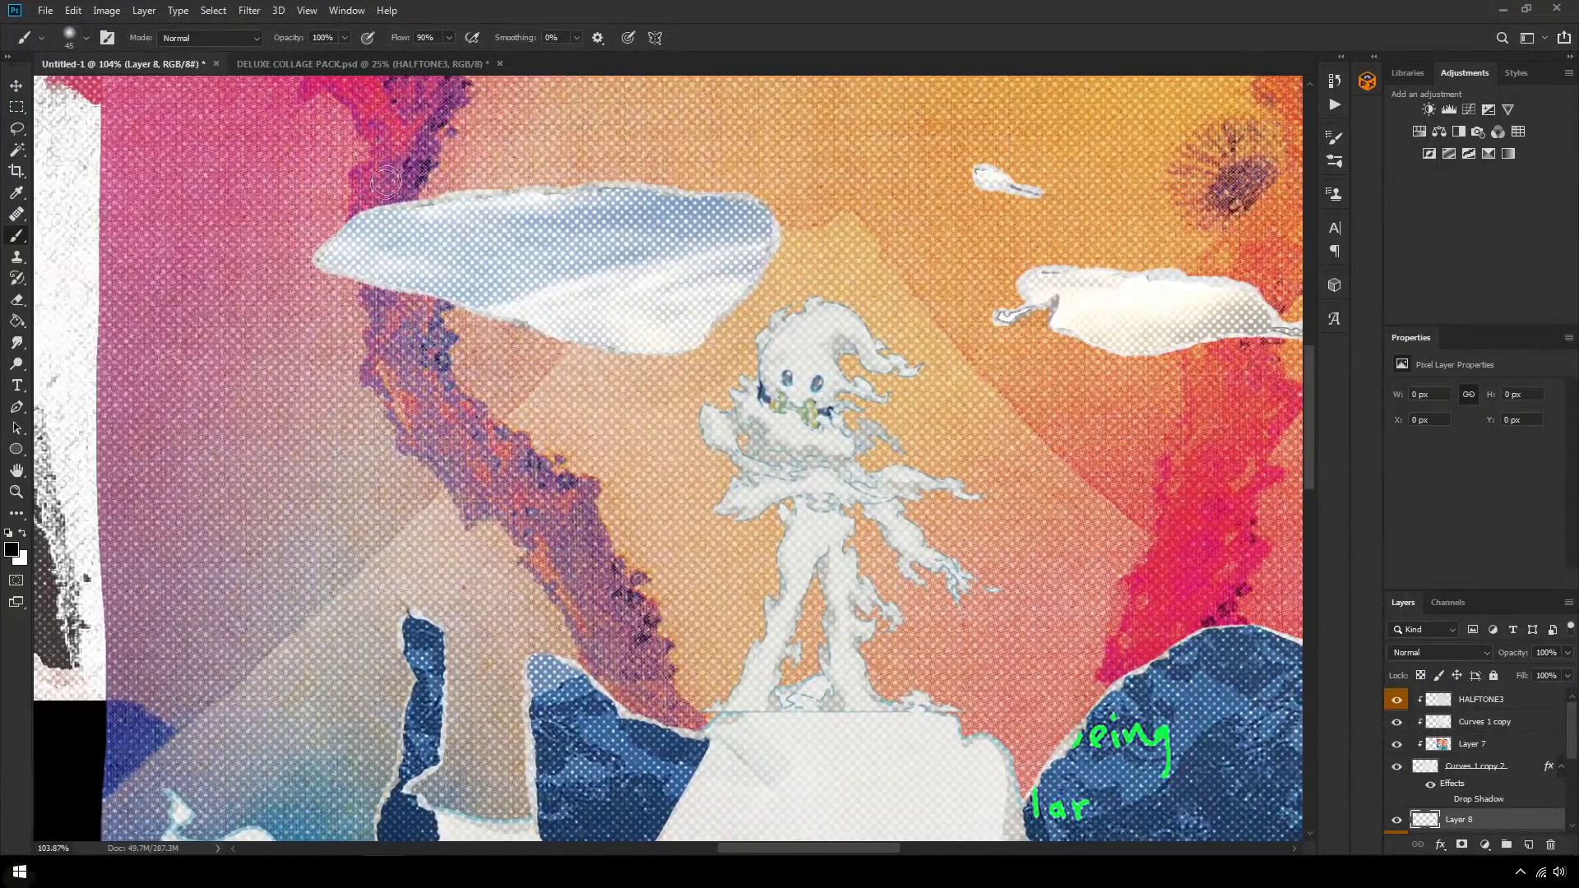
Step: Paint dark shadows along the edges of the cloud-shaped holes
drag(317, 262, 393, 209)
key(ctrl+z)
key(bracketleft)
mouse_move(319, 253)
mouse_down()
mouse_move(373, 218)
mouse_move(541, 181)
mouse_move(757, 197)
mouse_up()
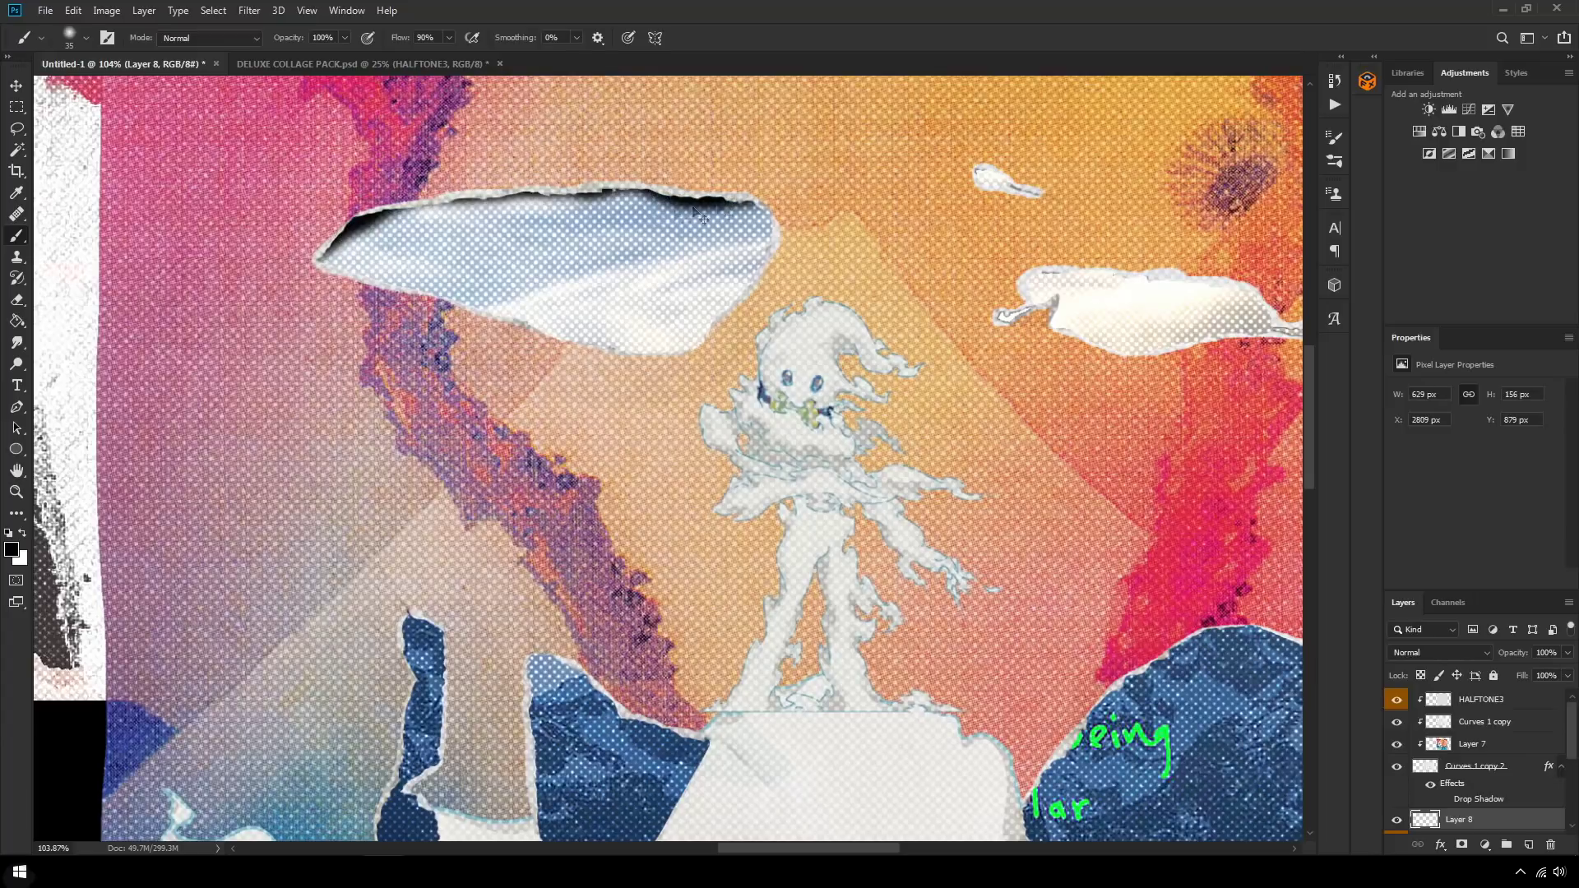
key(ctrl+z)
key(ctrl+z)
mouse_move(318, 251)
mouse_down()
mouse_move(348, 212)
mouse_move(633, 192)
mouse_up()
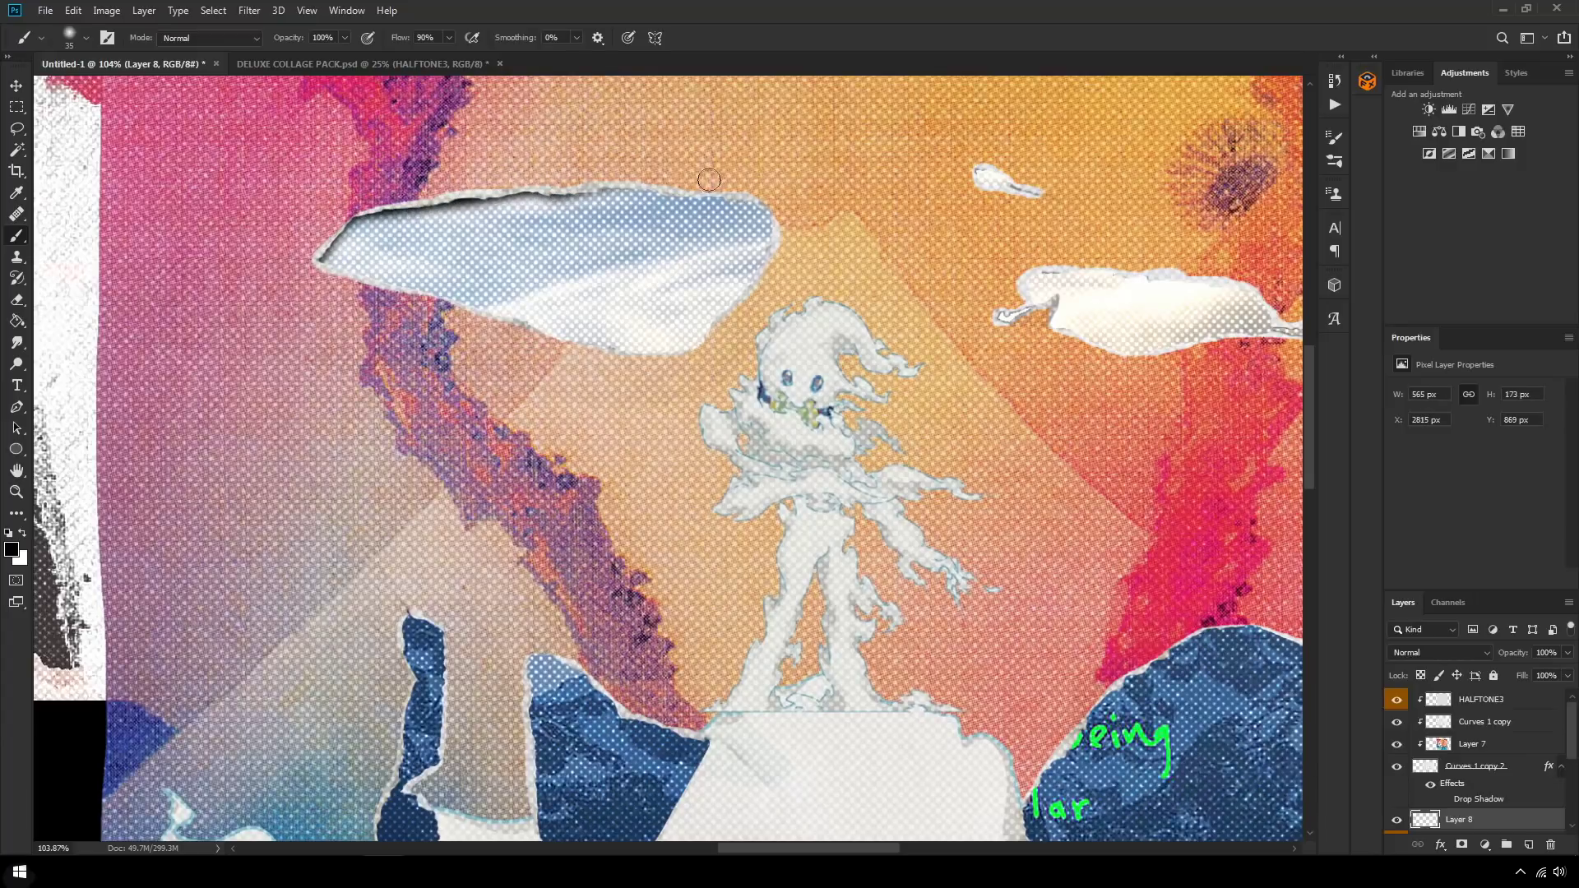
mouse_move(712, 335)
mouse_down()
mouse_move(649, 353)
mouse_move(534, 331)
mouse_up()
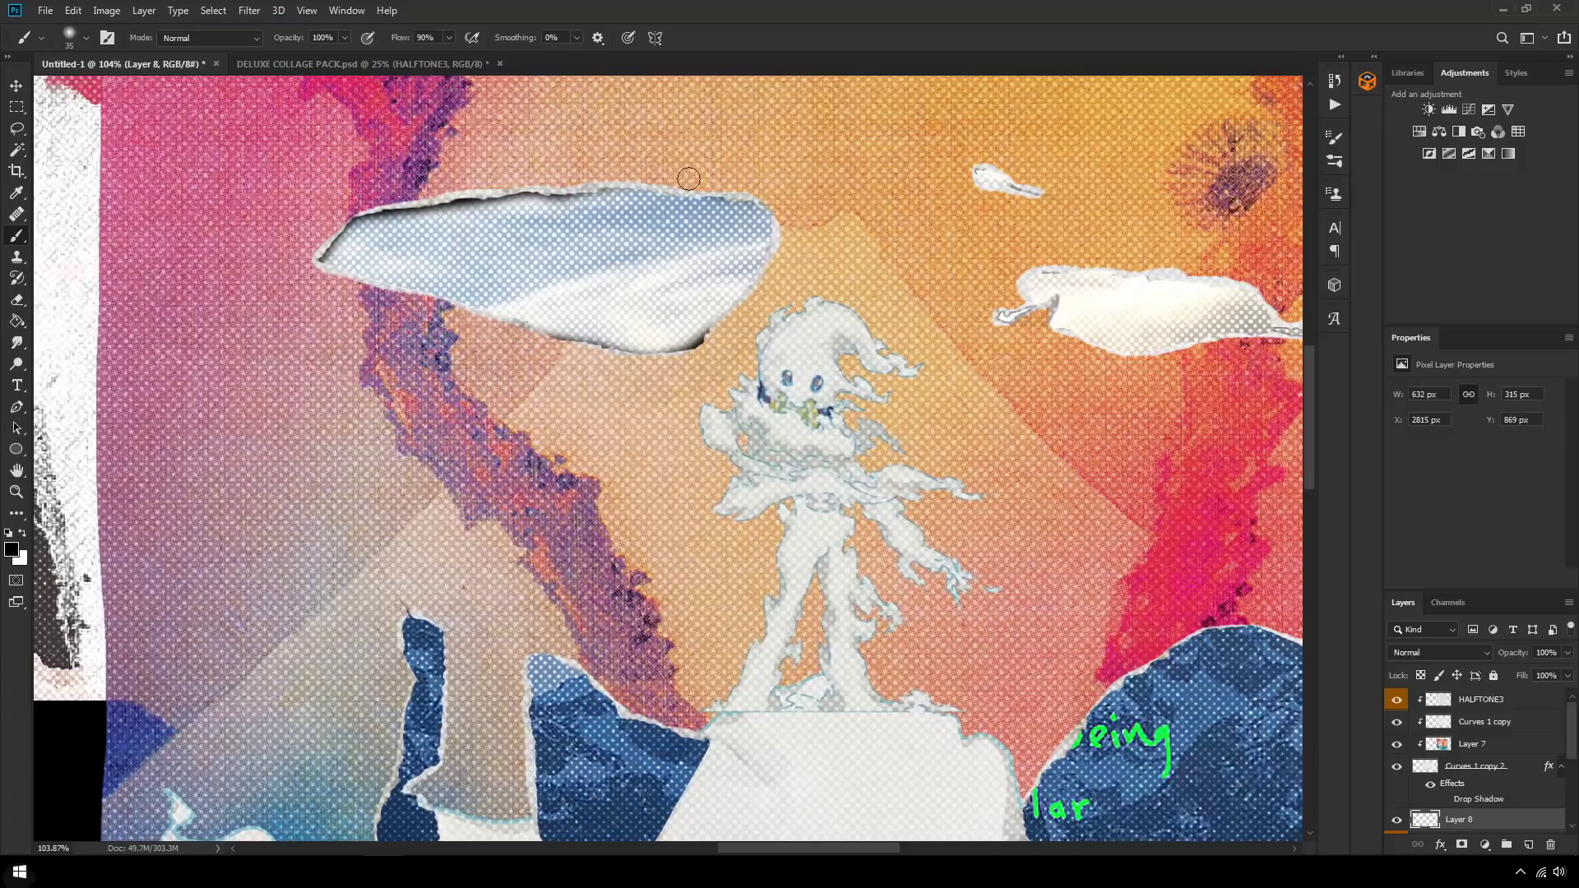
drag(688, 179, 777, 206)
drag(974, 184, 999, 179)
mouse_move(1013, 320)
mouse_down()
mouse_move(1209, 283)
mouse_move(1061, 333)
mouse_move(1028, 301)
mouse_up()
Step: Shade the blue torn shapes and rip edges, then fade the layer to about 23% opacity
scroll(1101, 329, right, 3)
scroll(658, 460, down, 5)
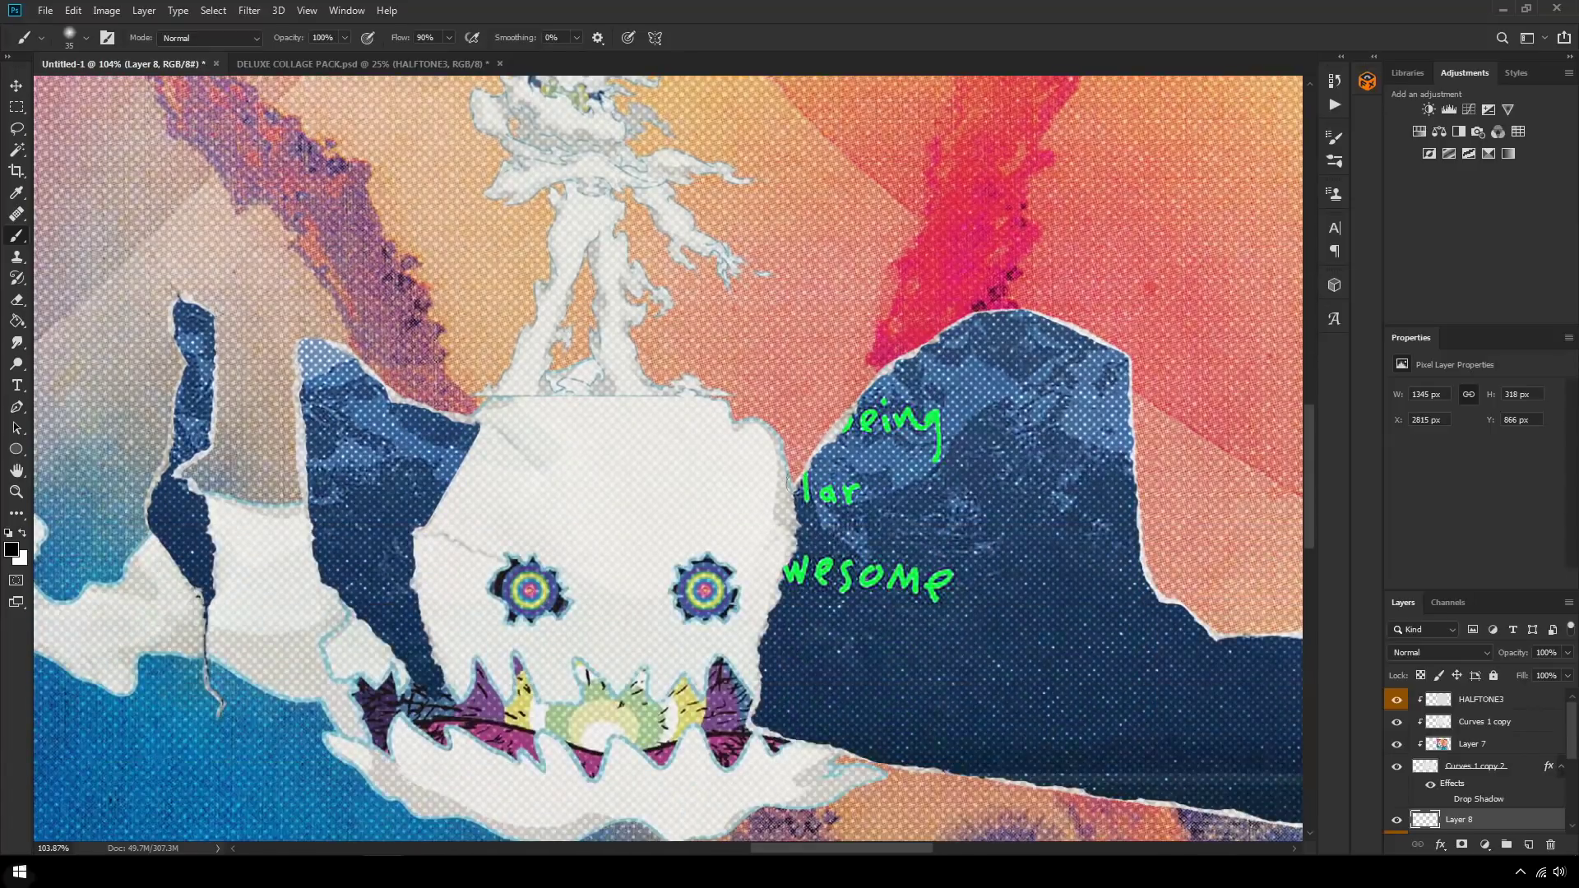
mouse_move(814, 493)
mouse_down()
mouse_move(929, 345)
mouse_move(1127, 354)
mouse_up()
drag(452, 411, 304, 485)
mouse_move(319, 556)
mouse_down()
mouse_move(156, 350)
mouse_move(182, 427)
mouse_move(348, 634)
mouse_move(415, 542)
mouse_move(57, 308)
mouse_up()
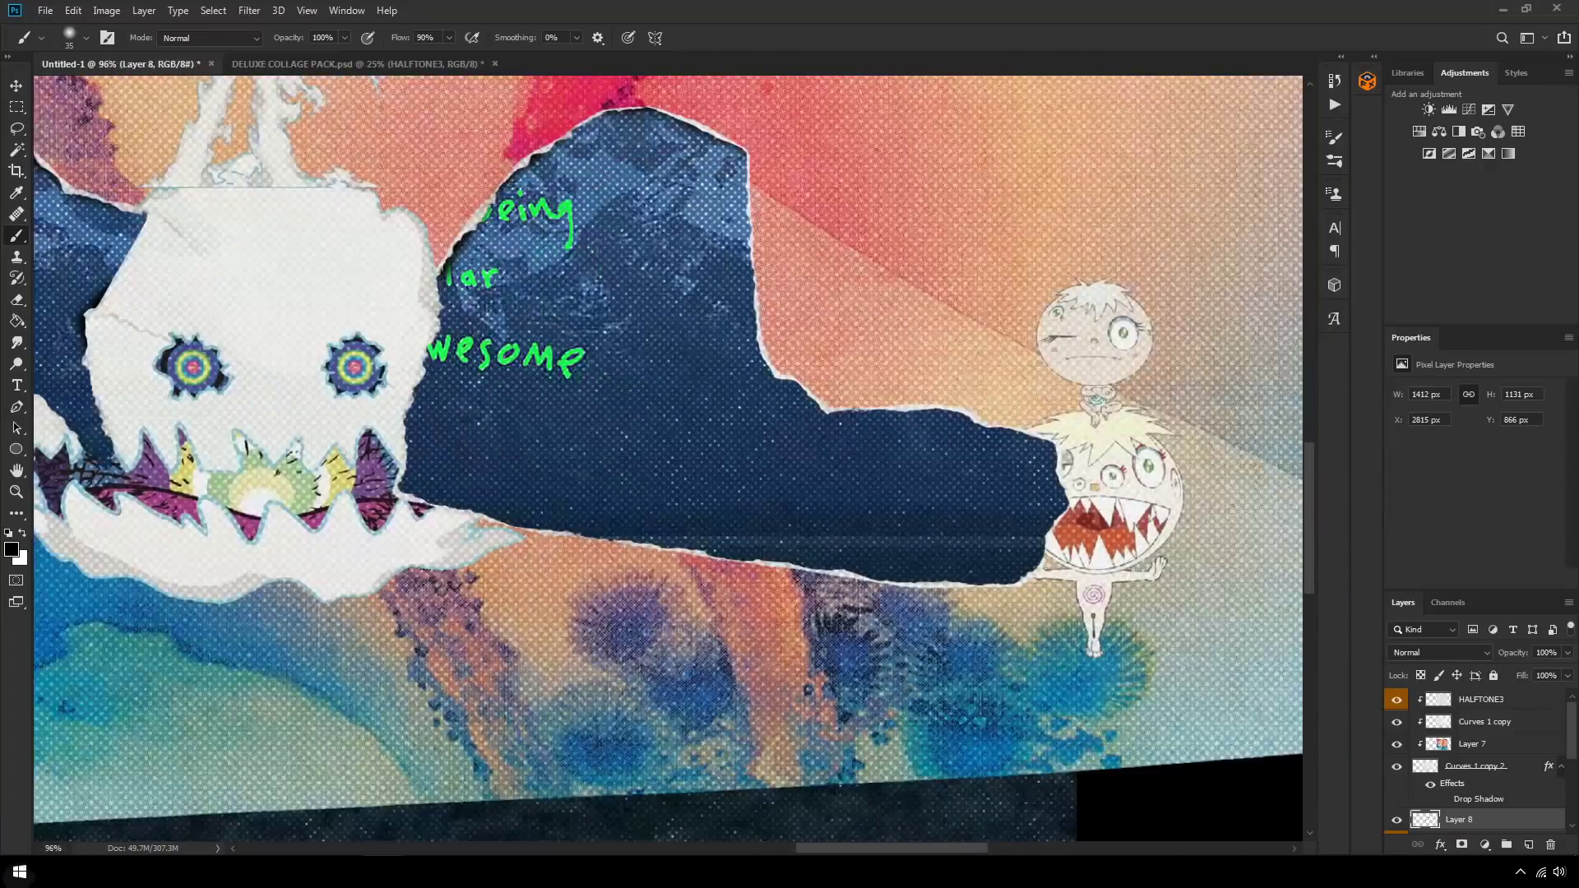
drag(910, 411, 972, 420)
scroll(764, 362, down, 4)
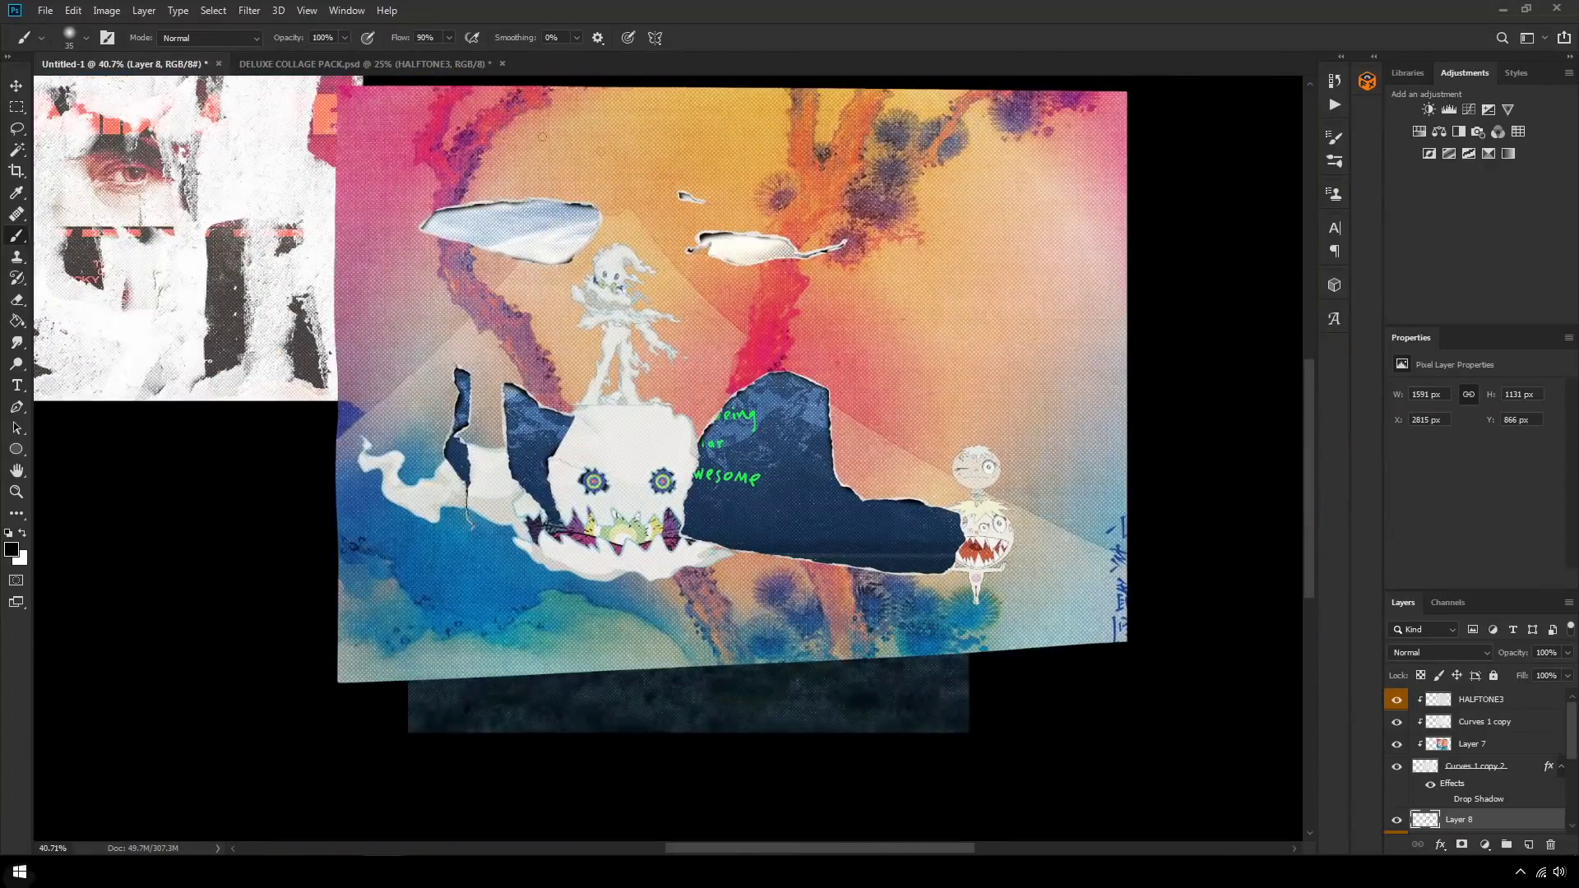
drag(1567, 653, 1510, 674)
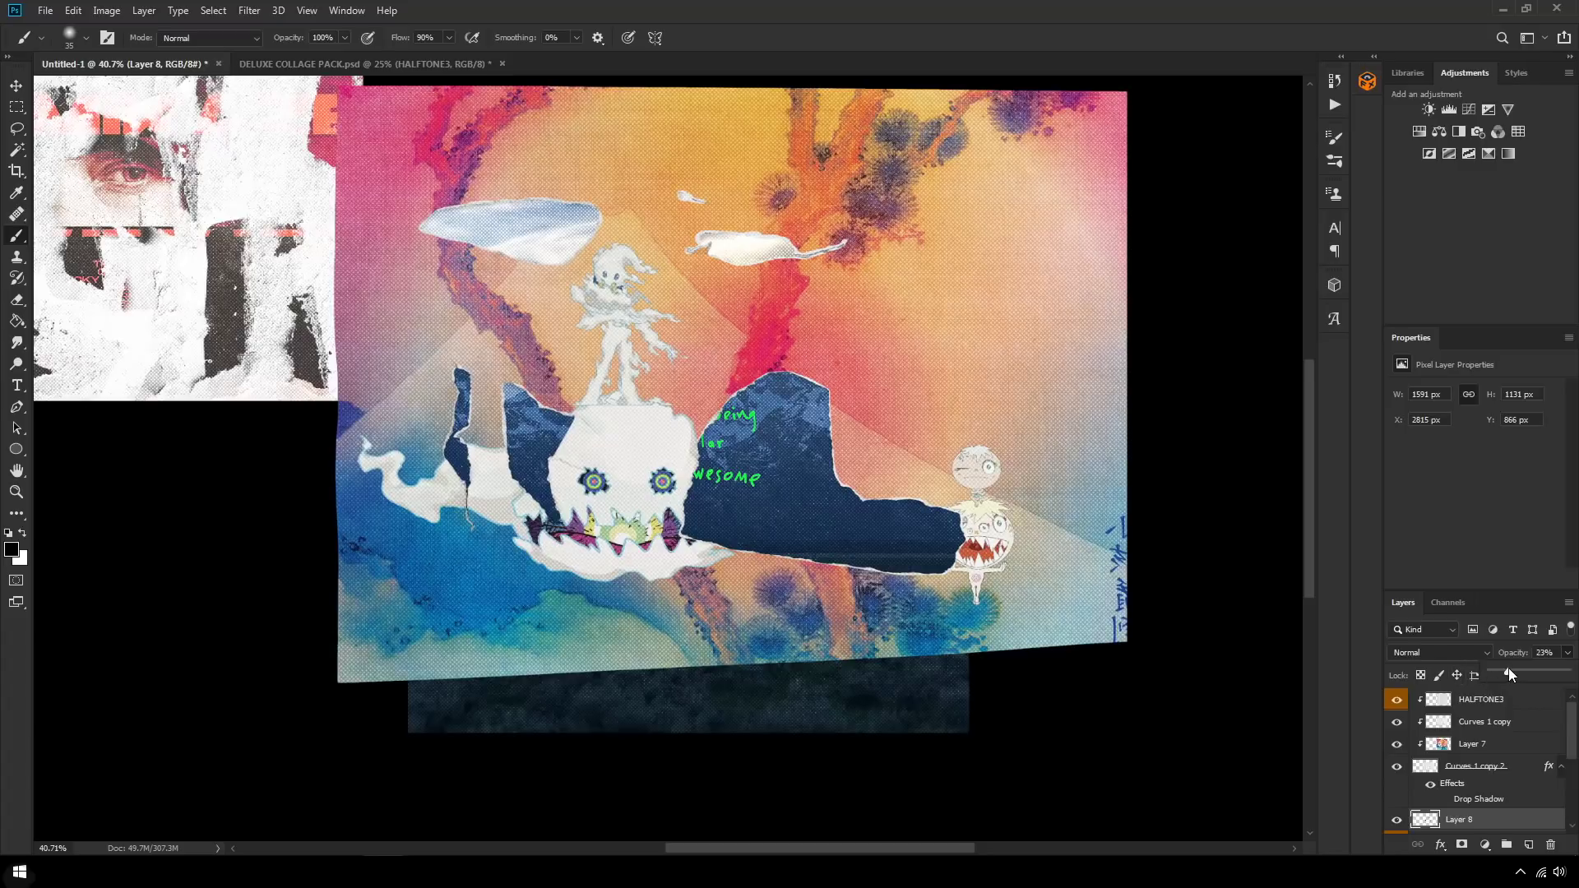
drag(1512, 672, 1517, 672)
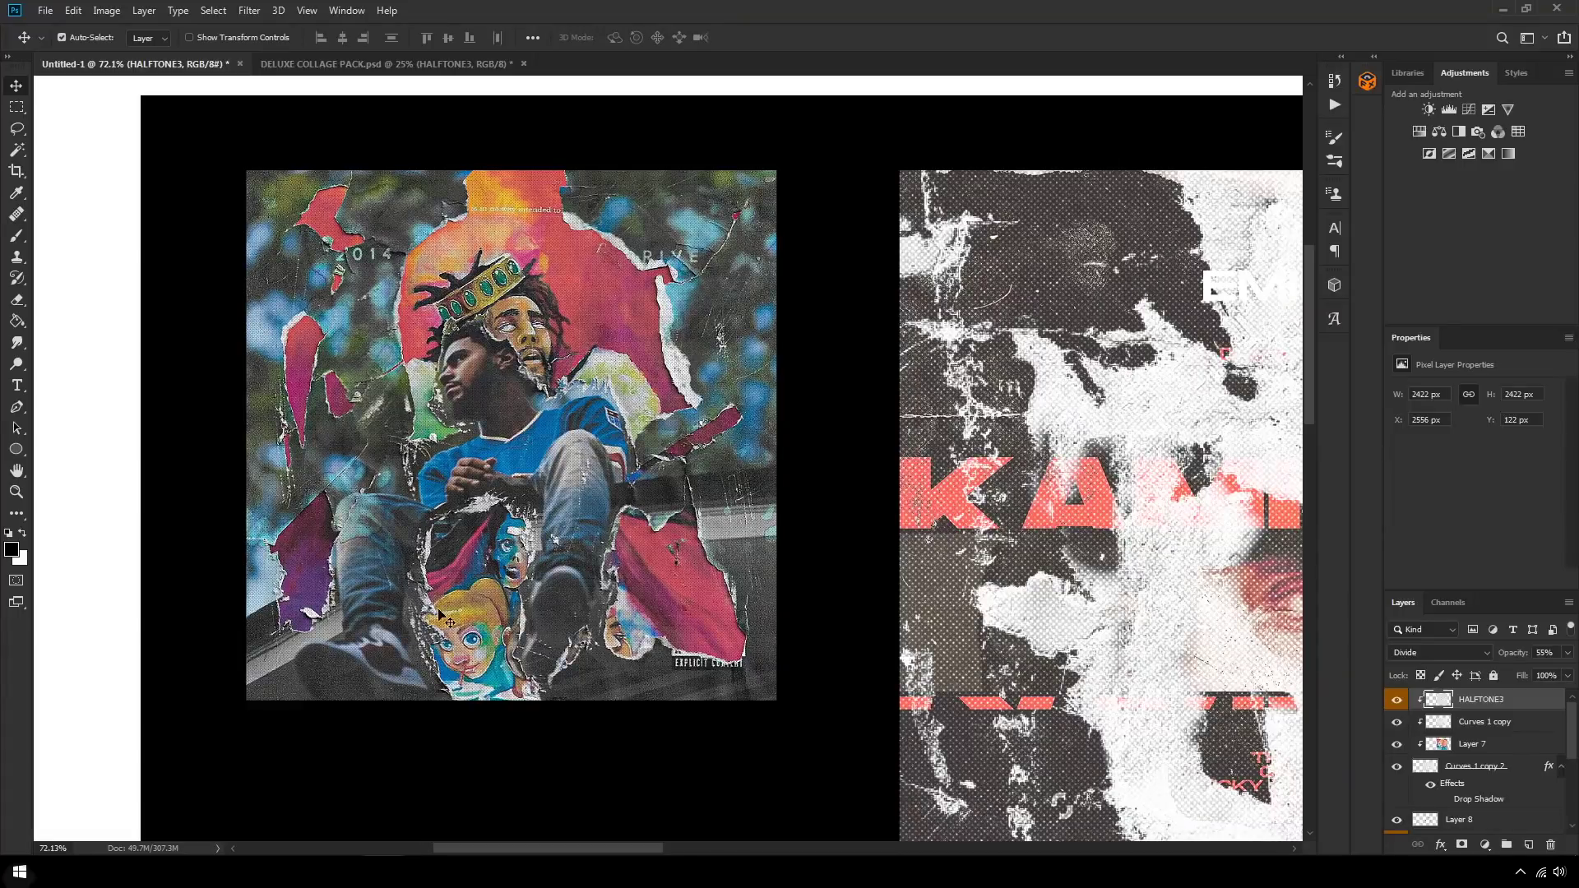
Step: Raise Layer 8's opacity to about 38% and scroll out to review the collage
drag(551, 854, 858, 822)
scroll(814, 769, down, 2)
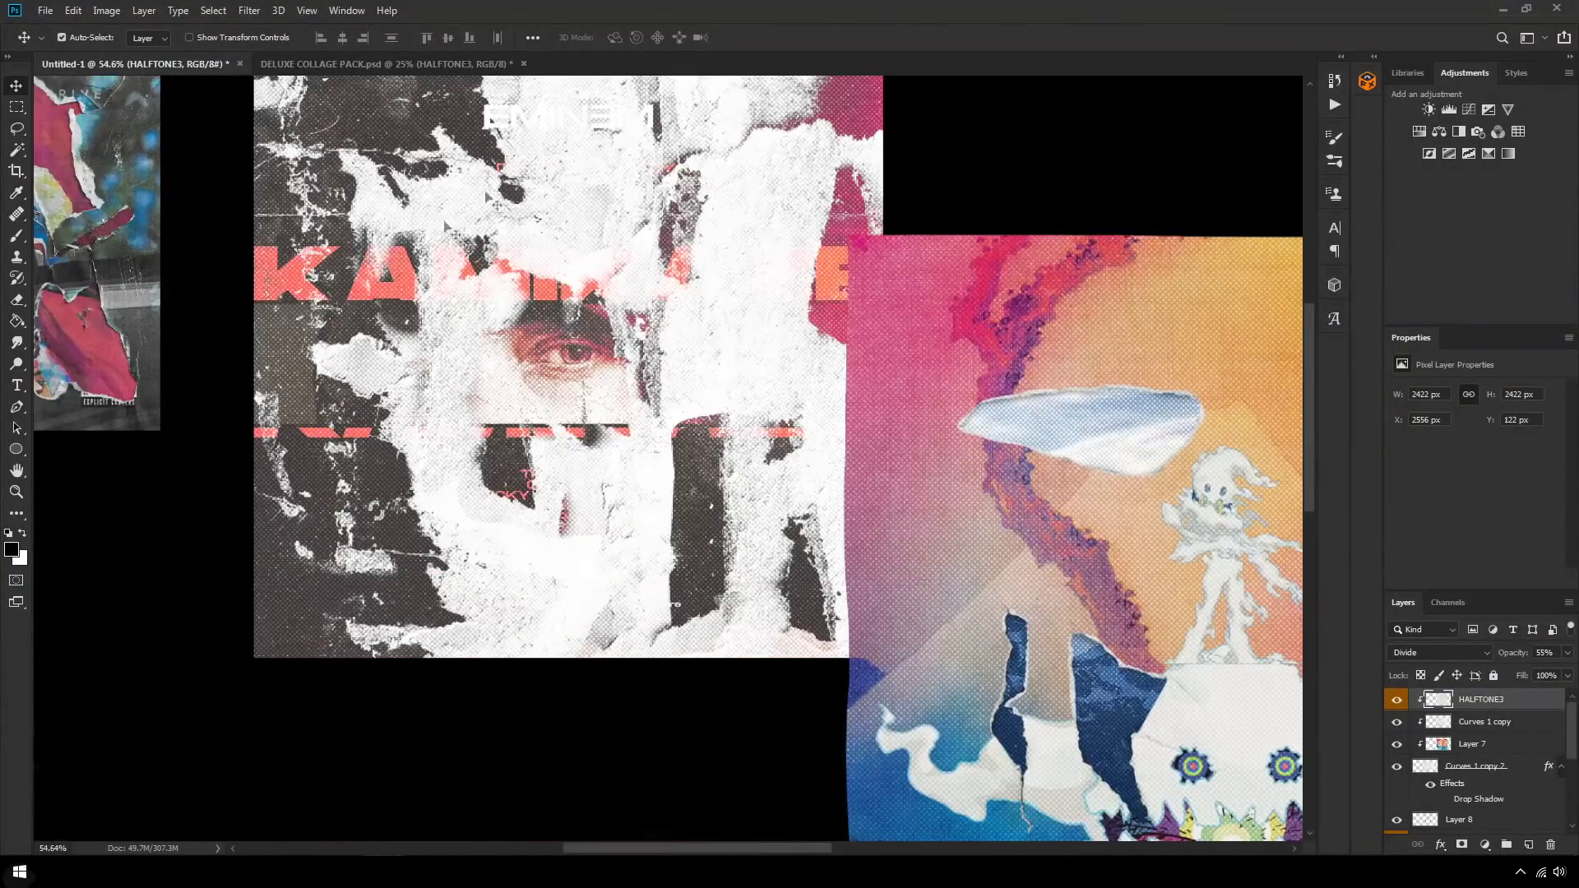